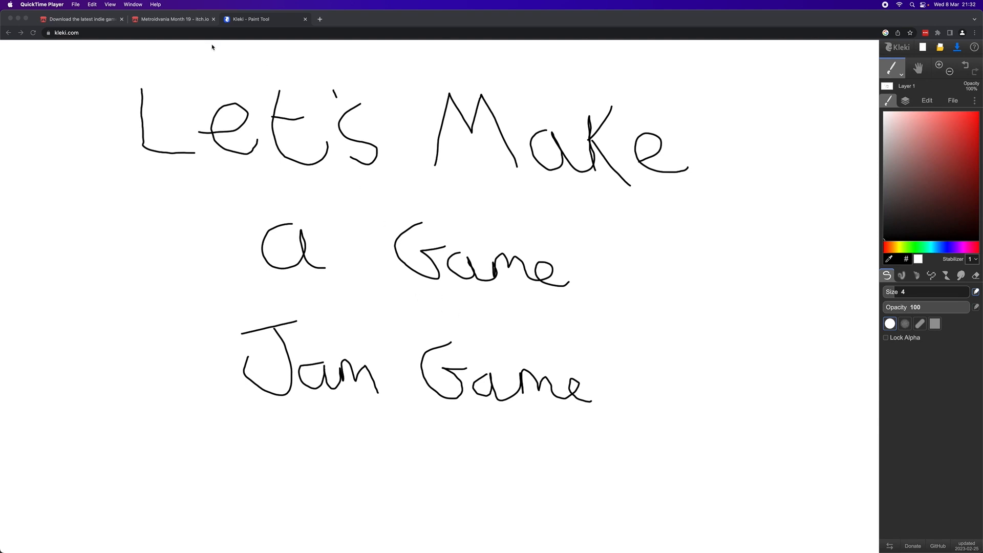
- Open the Metroidvania Month 19 jam page on itch.io and read its introduction, partners, rules and optional theme
left_click(165, 21)
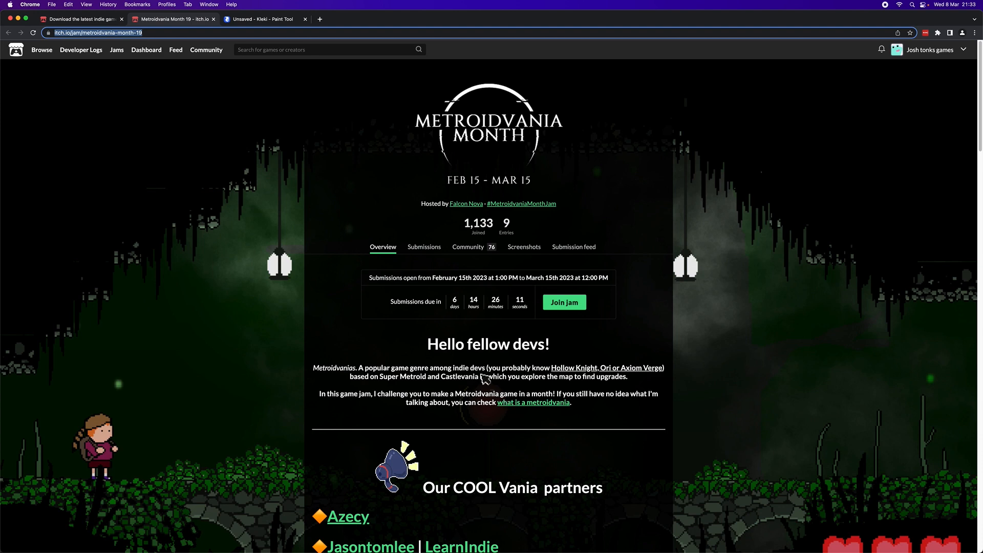
scroll(489, 384, "down", 5)
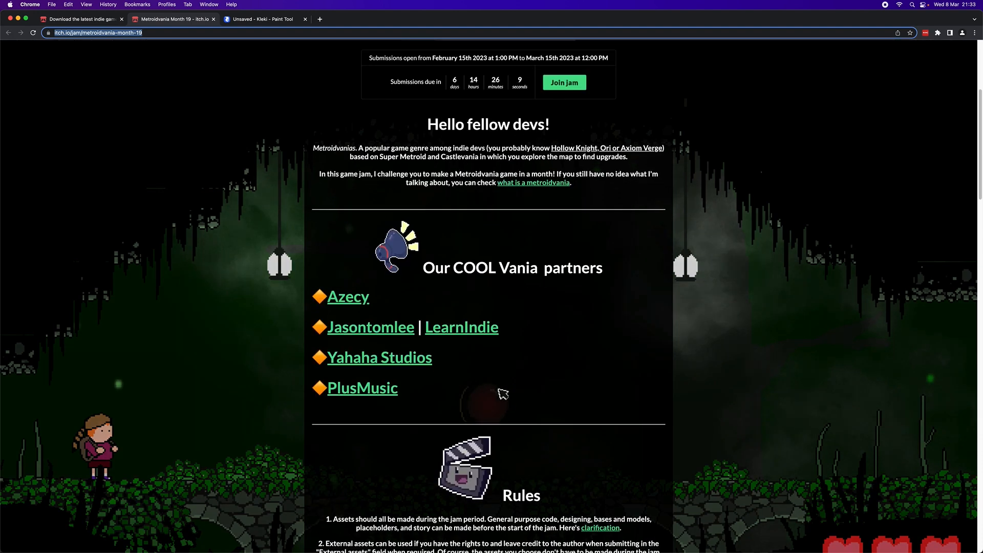
scroll(593, 430, "down", 5)
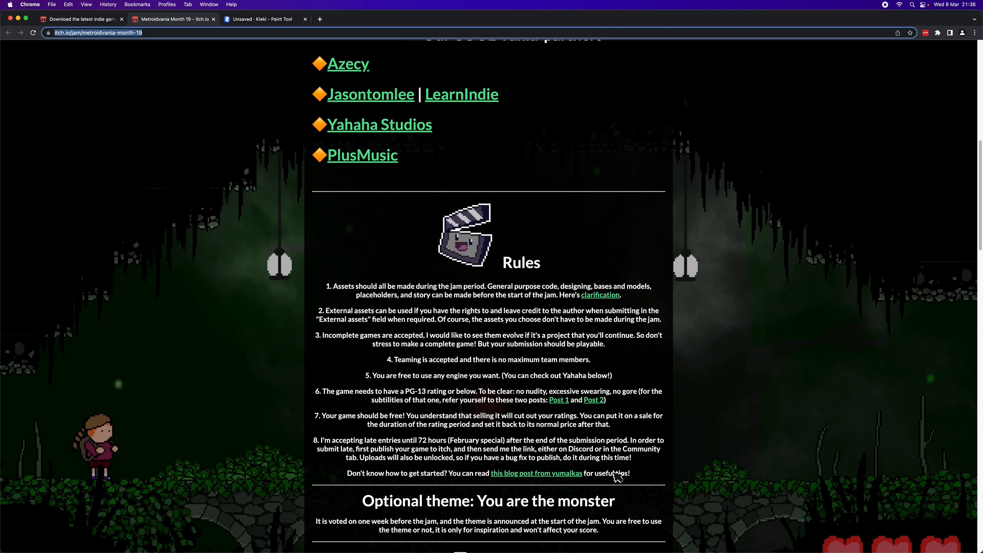
scroll(622, 482, "down", 1)
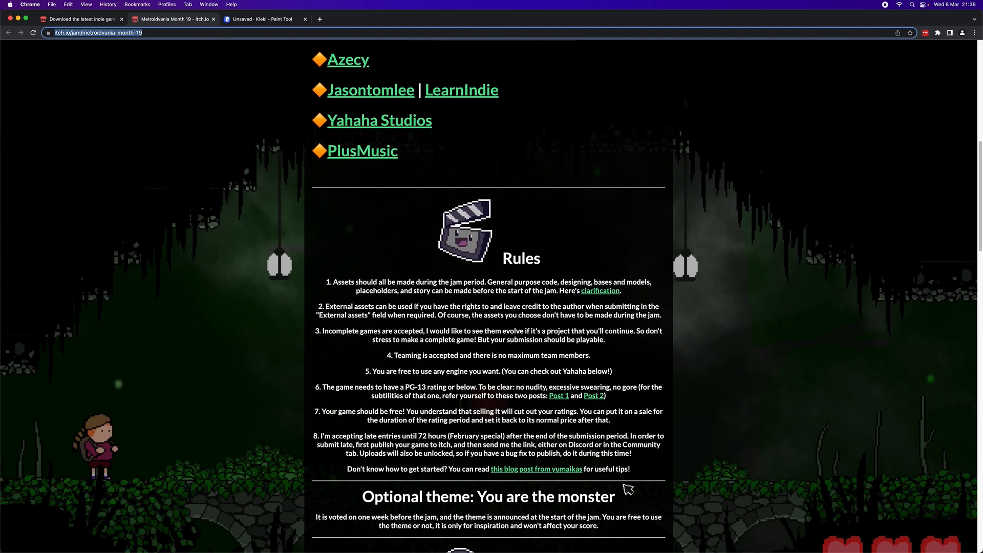
scroll(626, 487, "down", 5)
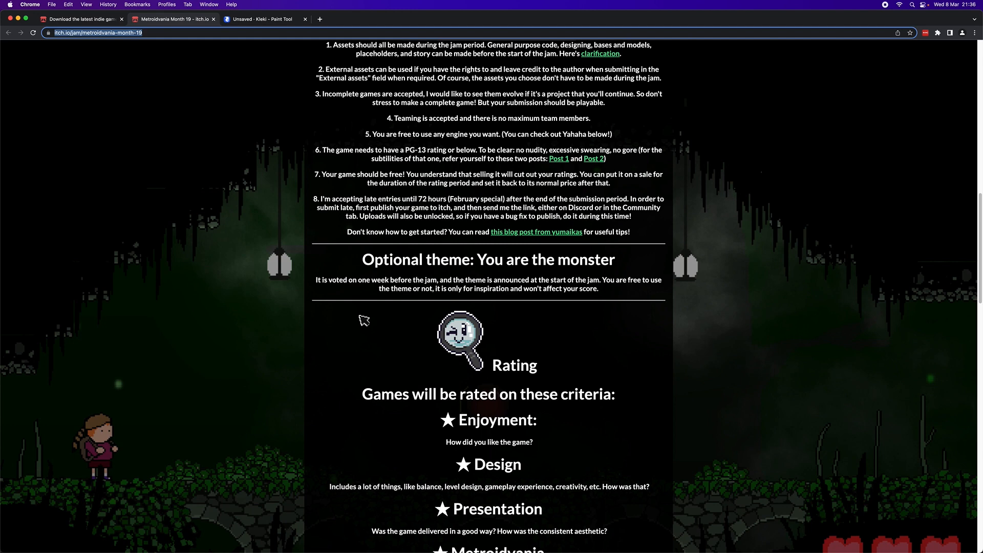
scroll(433, 371, "down", 5)
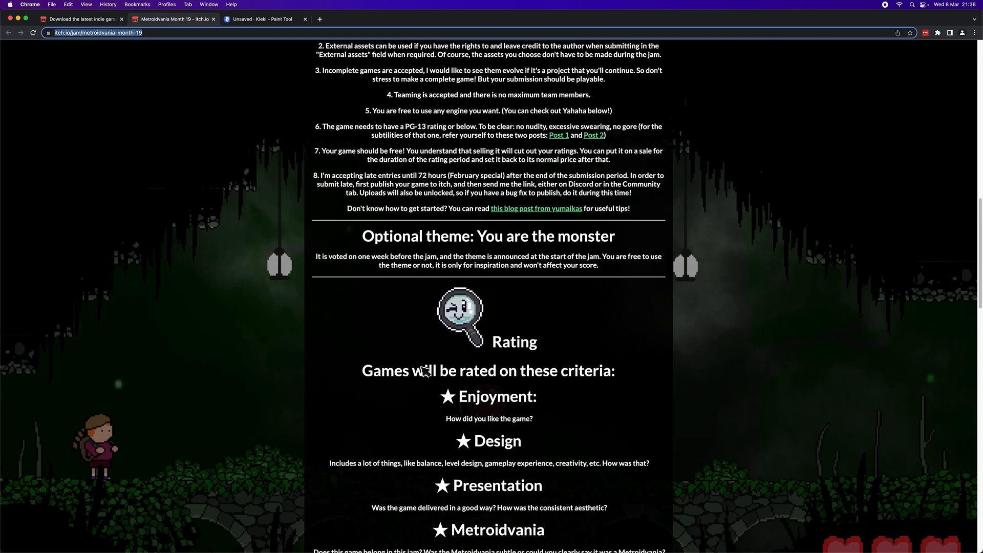
- Examine the jam page's rating criteria, the prizes from each partner, and the closing community and Discord information
scroll(425, 193, "up", 1)
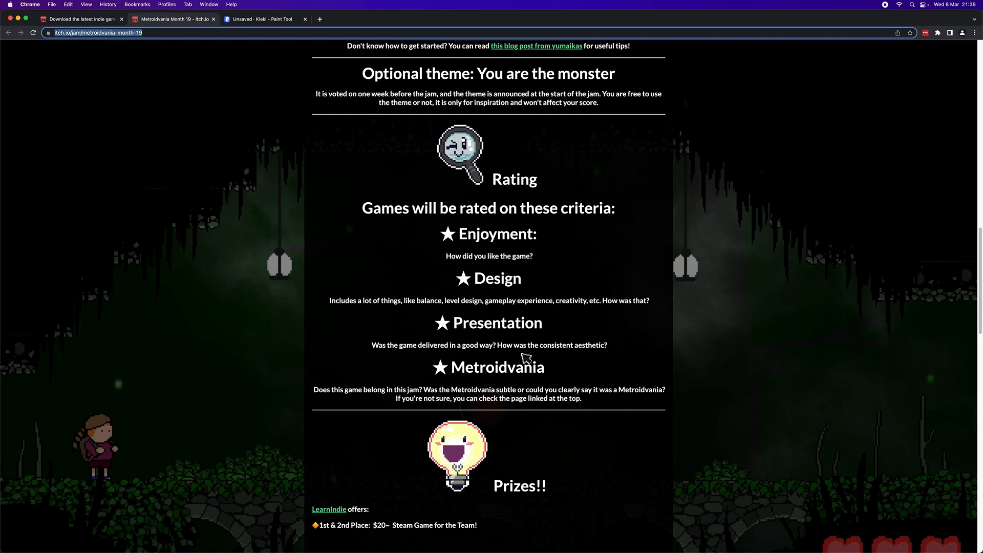
scroll(548, 359, "down", 1)
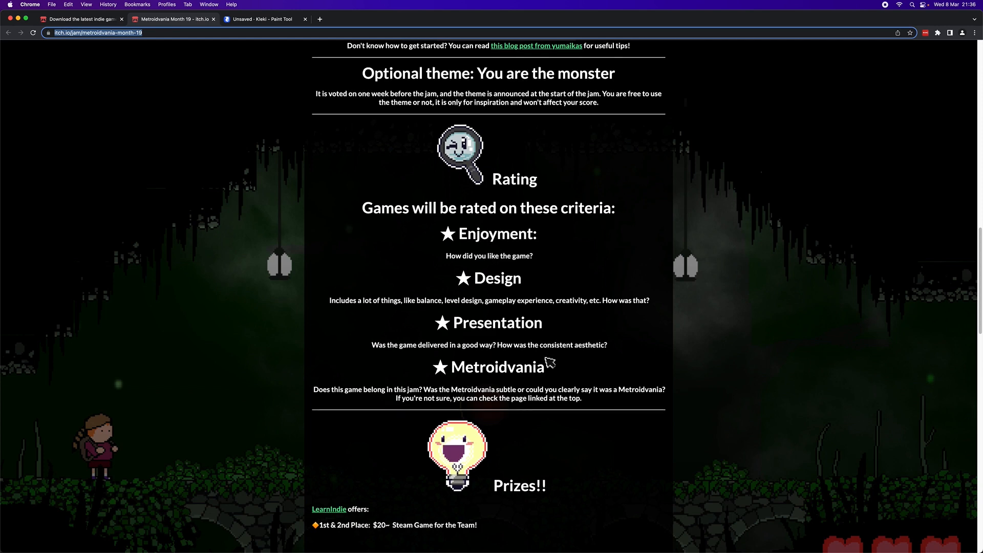
scroll(550, 359, "down", 5)
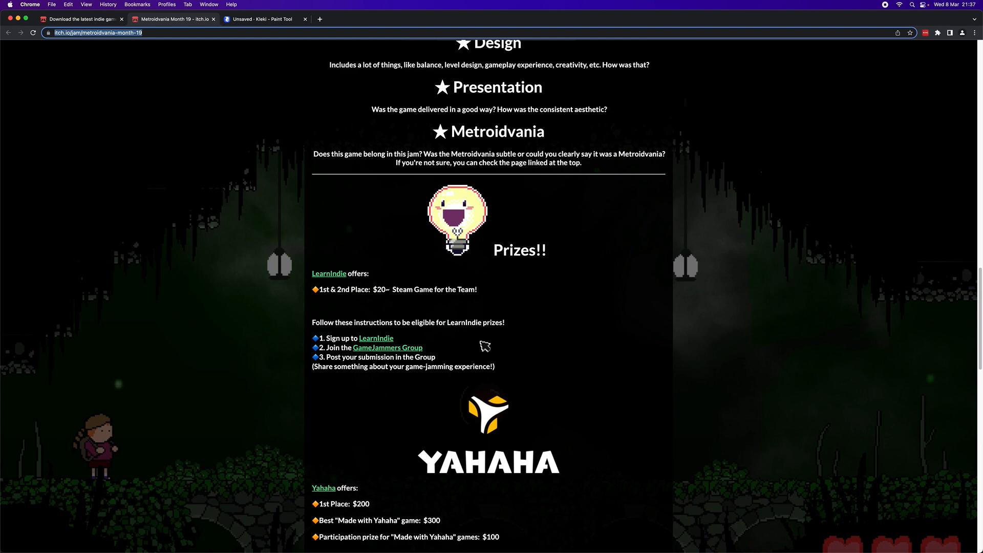
scroll(546, 356, "down", 3)
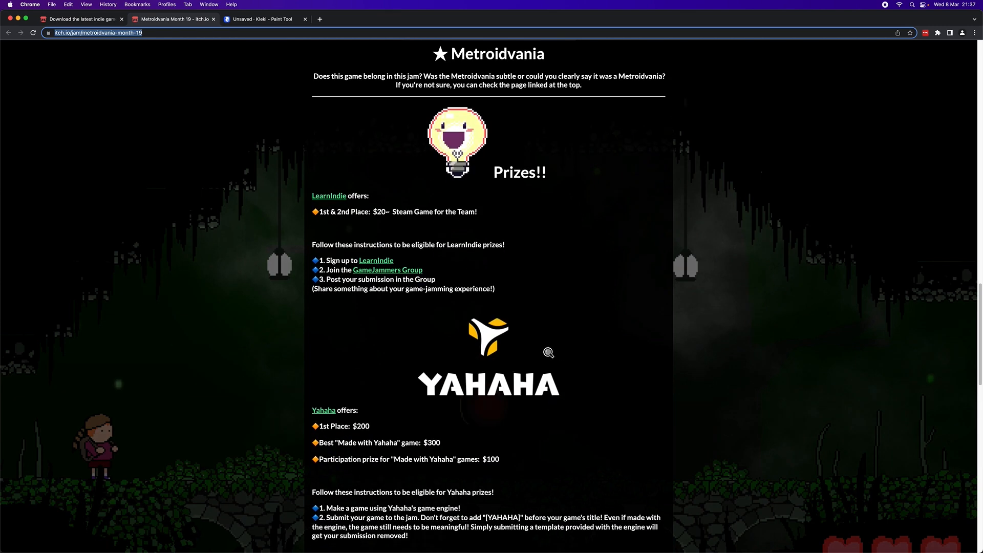
scroll(548, 353, "down", 6)
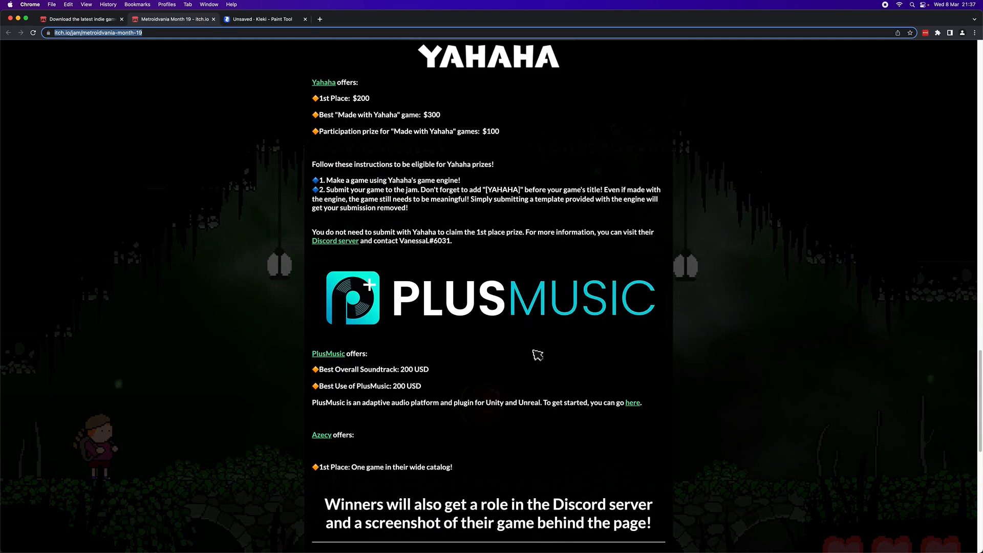
scroll(537, 354, "down", 9)
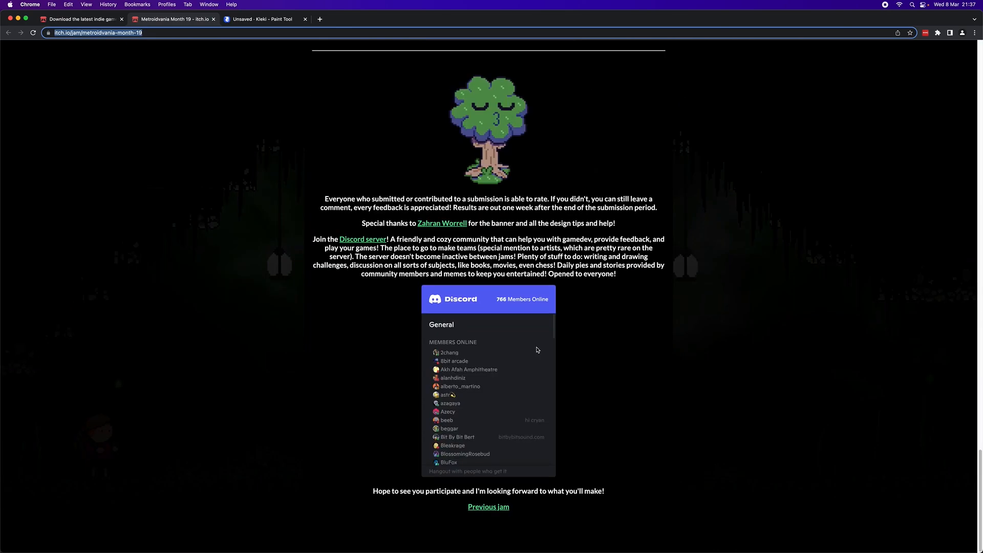
scroll(537, 350, "up", 8)
scroll(539, 351, "down", 8)
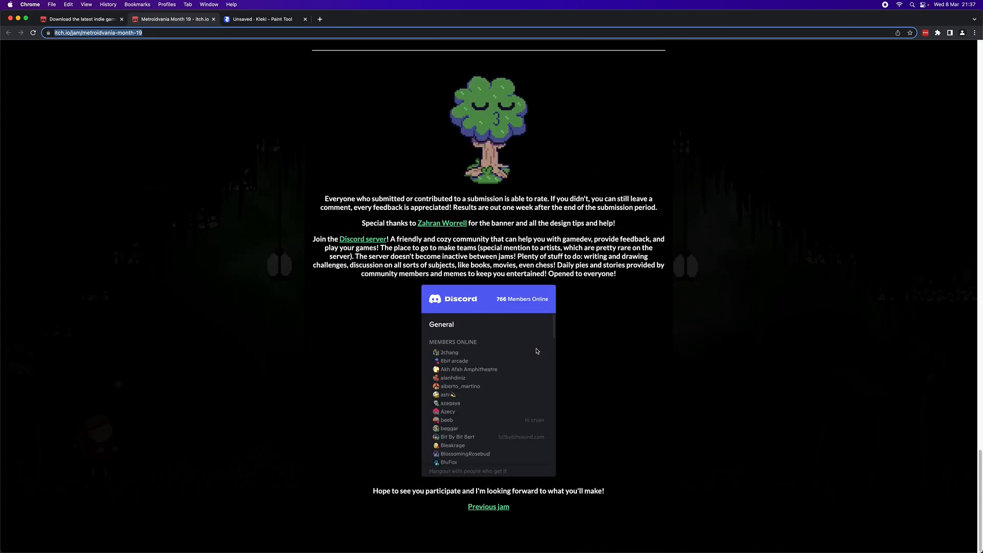
- Join the Metroidvania Month jam from its overview page
scroll(538, 352, "up", 15)
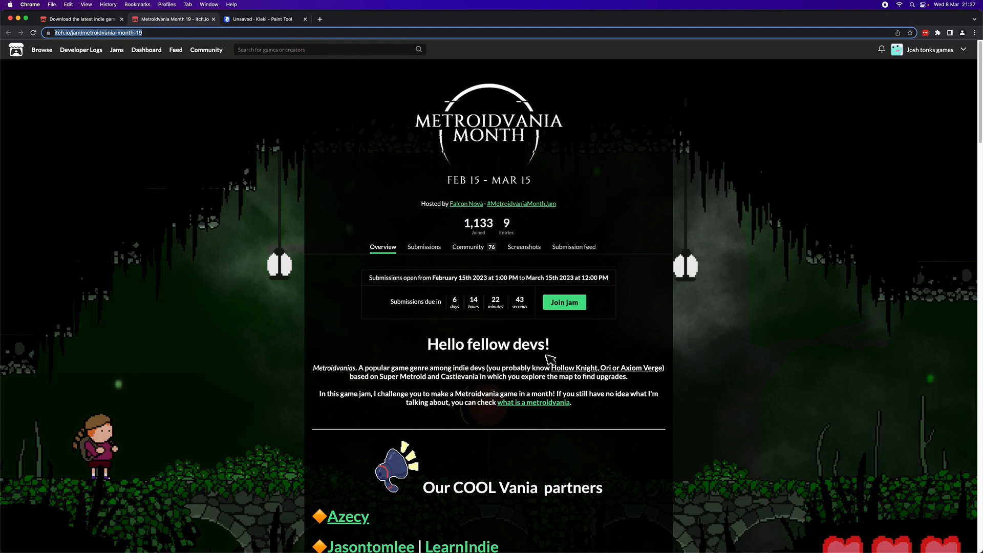
left_click(559, 309)
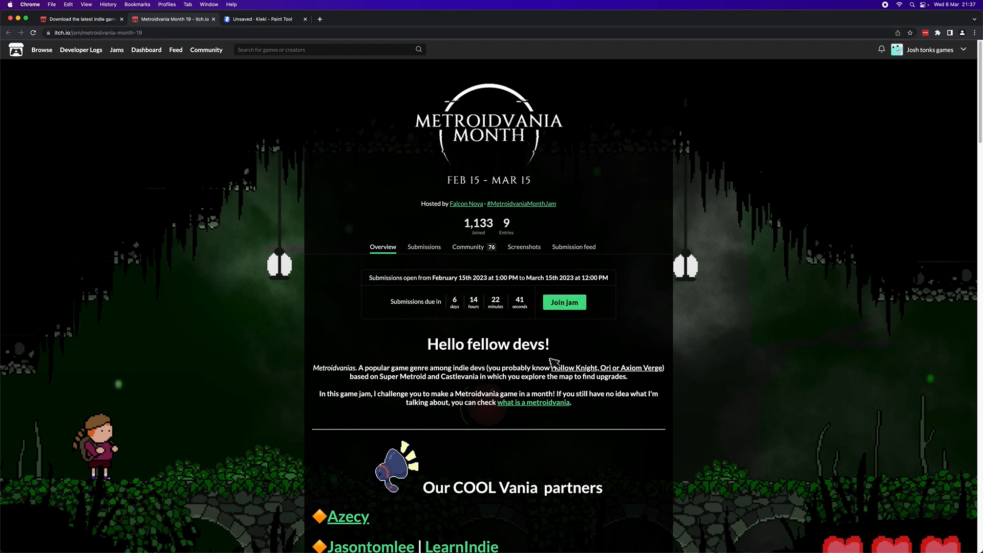
left_click(563, 303)
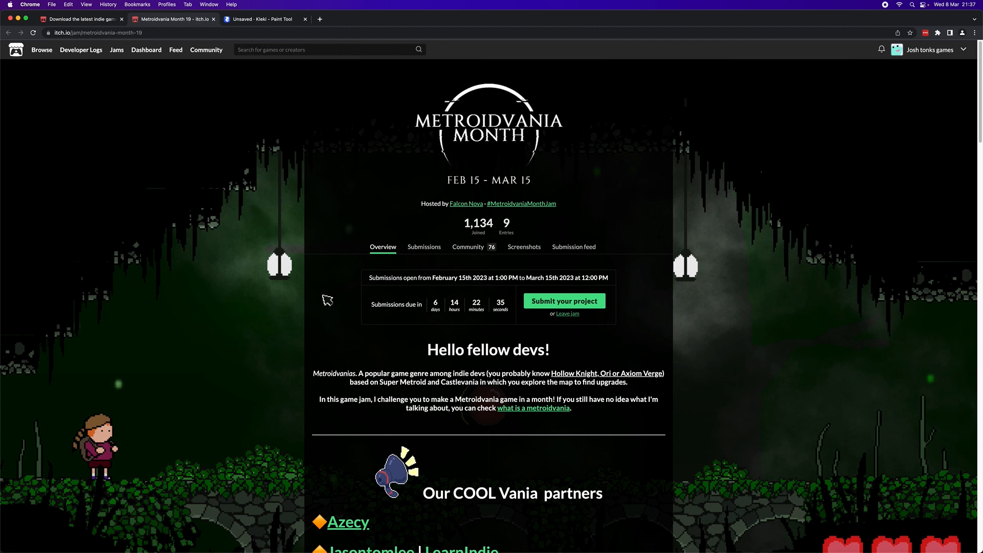
- Switch to the Kleki drawing, erase all handwriting with the Eraser at size 400, and reset the eraser size to 60
left_click(266, 19)
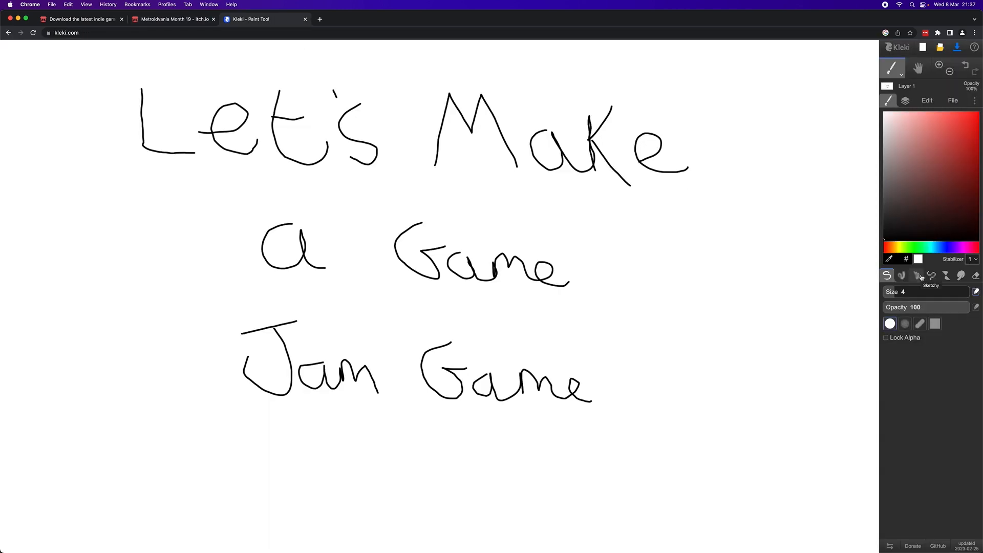
left_click(976, 276)
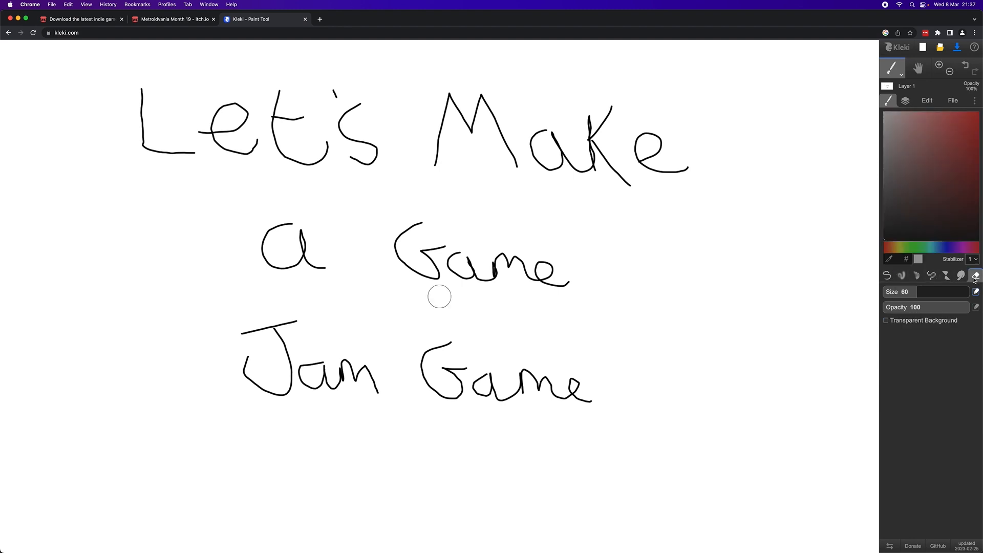
left_click_drag(914, 287, 952, 287)
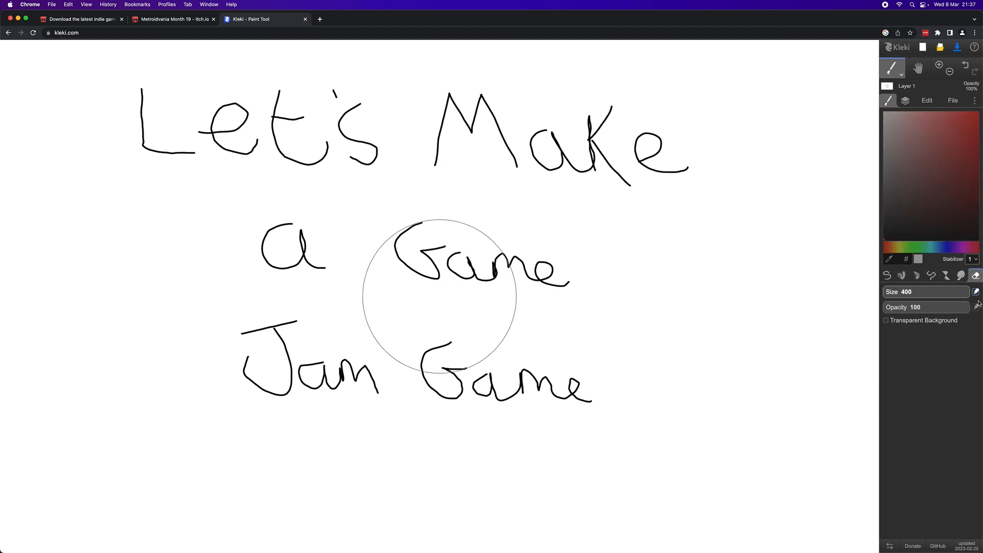
mouse_move(615, 406)
left_mouse_down()
mouse_move(480, 358)
mouse_move(241, 362)
mouse_move(297, 256)
mouse_move(630, 184)
mouse_move(329, 155)
mouse_move(301, 173)
mouse_move(202, 139)
mouse_move(517, 217)
left_mouse_up()
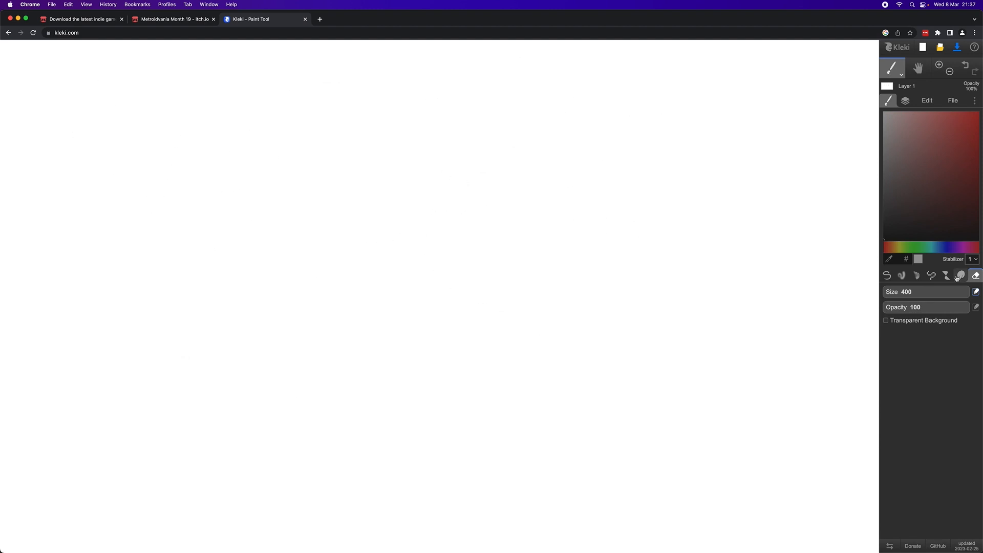
left_click_drag(962, 294, 917, 297)
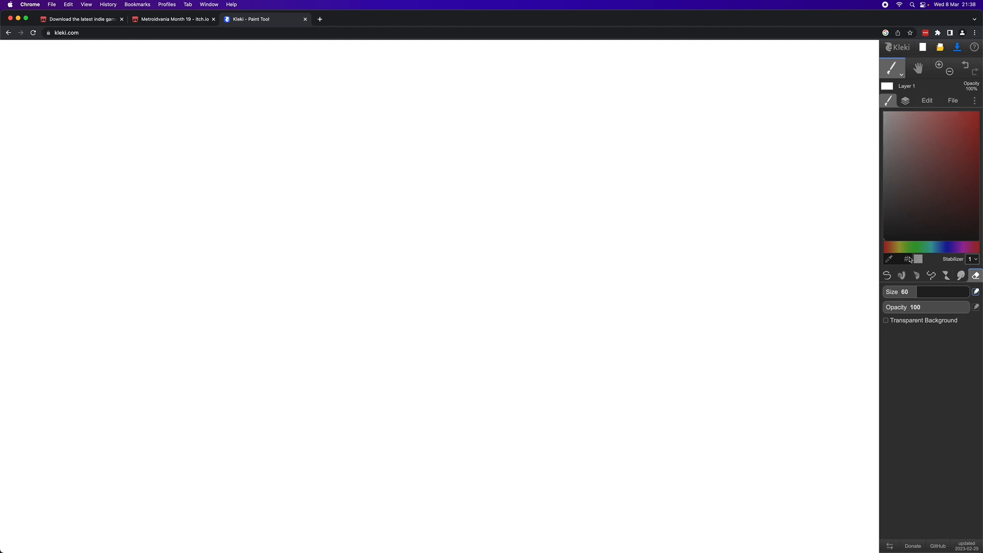
- Draw a large freehand rectangle outline covering most of the canvas with the Pen brush at size 4
left_click(887, 276)
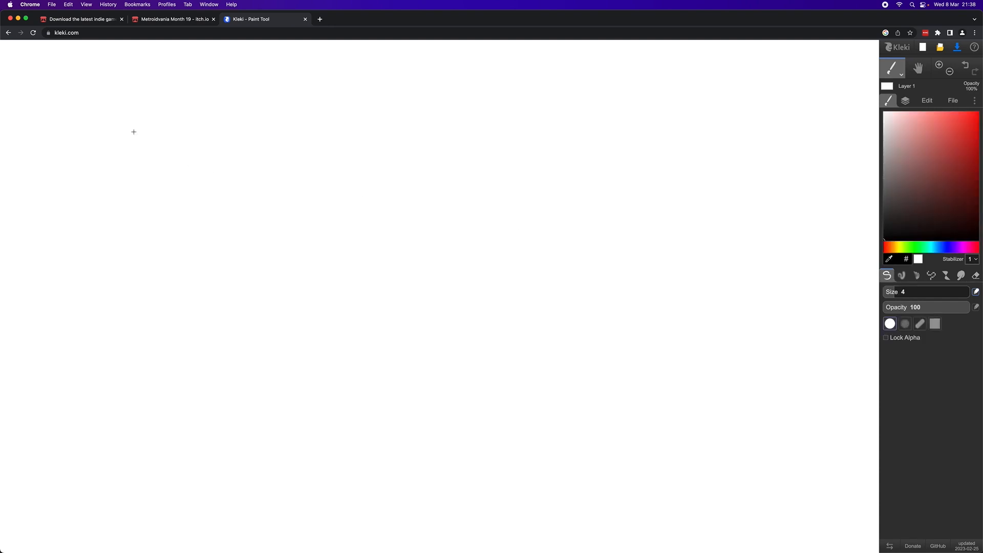
mouse_move(129, 125)
left_mouse_down()
mouse_move(386, 118)
mouse_move(673, 127)
left_mouse_up()
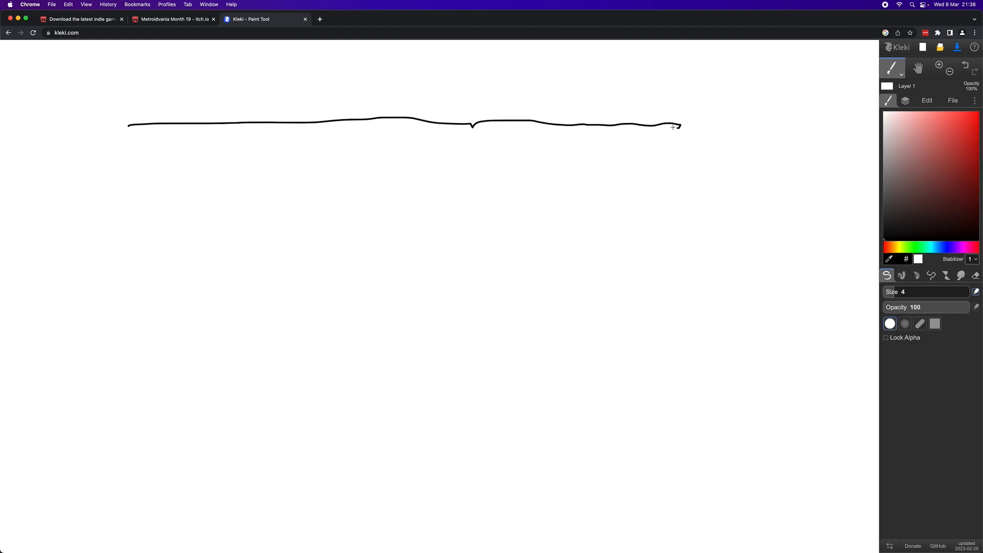
mouse_move(680, 181)
left_mouse_down()
mouse_move(656, 428)
mouse_move(661, 500)
mouse_move(406, 476)
mouse_move(400, 486)
mouse_move(155, 496)
left_mouse_up()
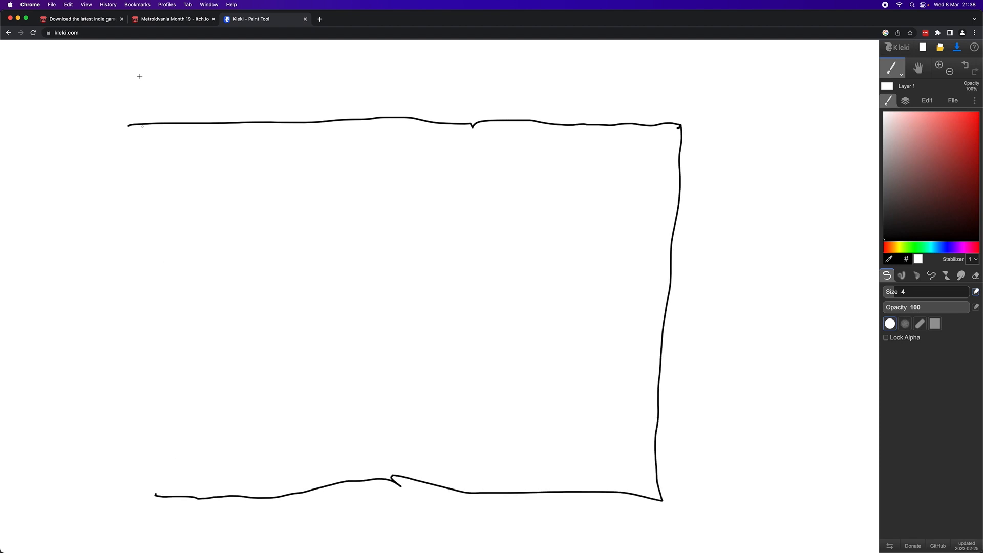
mouse_move(126, 174)
left_mouse_down()
mouse_move(103, 307)
mouse_move(115, 493)
left_mouse_up()
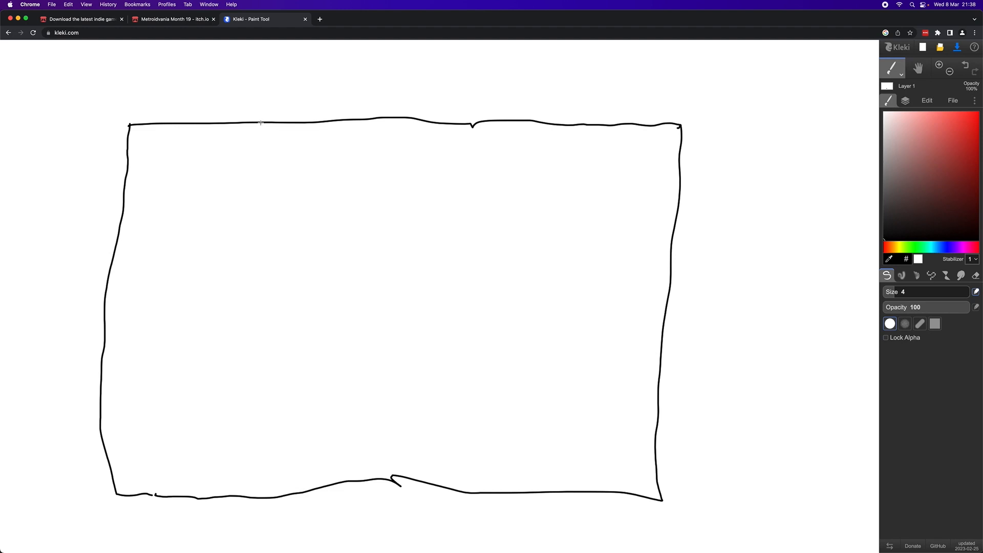
- Divide the rectangle into columns with three vertical lines, and draw two horizontal lines across its upper and middle parts
mouse_move(275, 199)
left_mouse_down()
mouse_move(259, 336)
mouse_move(258, 523)
left_mouse_up()
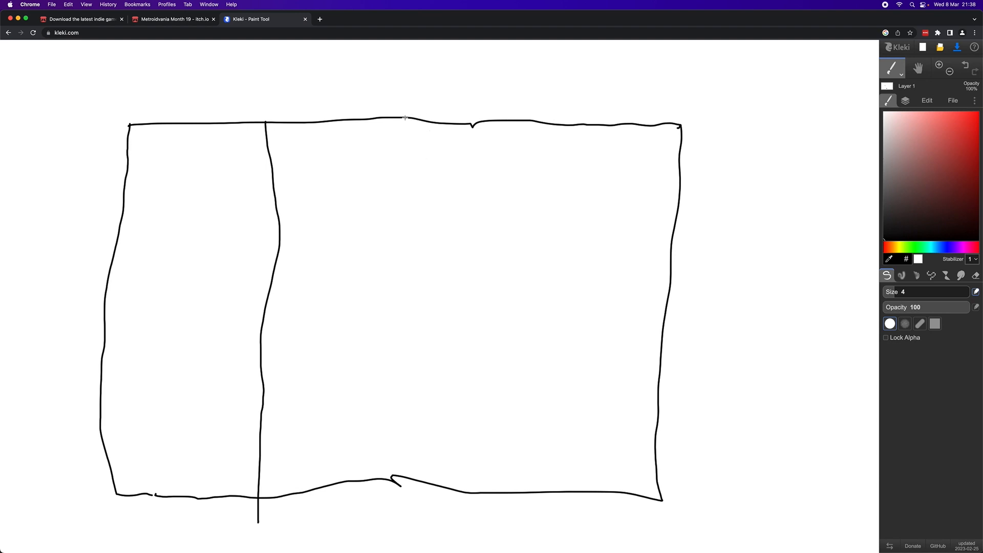
mouse_move(407, 159)
left_mouse_down()
mouse_move(406, 362)
mouse_move(422, 494)
left_mouse_up()
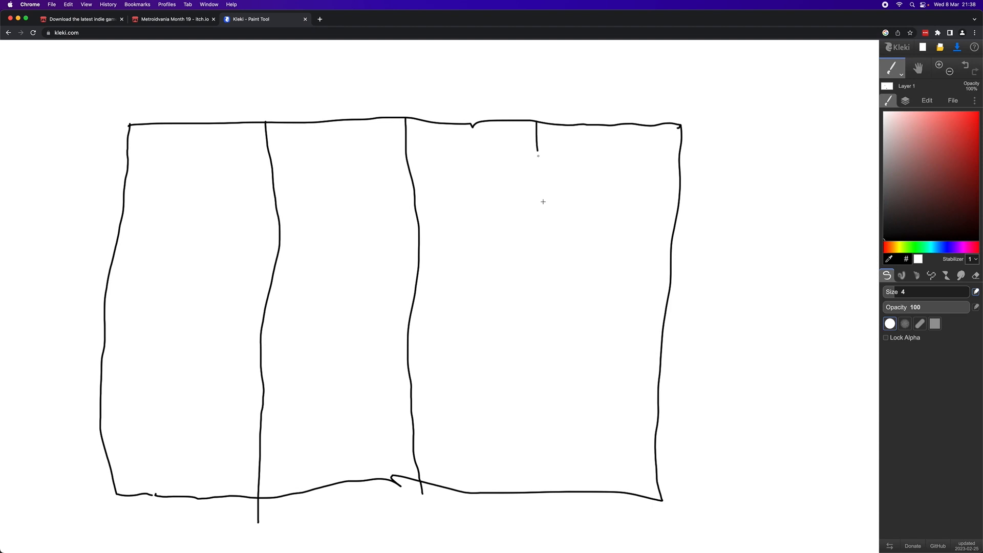
mouse_move(543, 202)
left_mouse_down()
mouse_move(564, 351)
mouse_move(541, 528)
left_mouse_up()
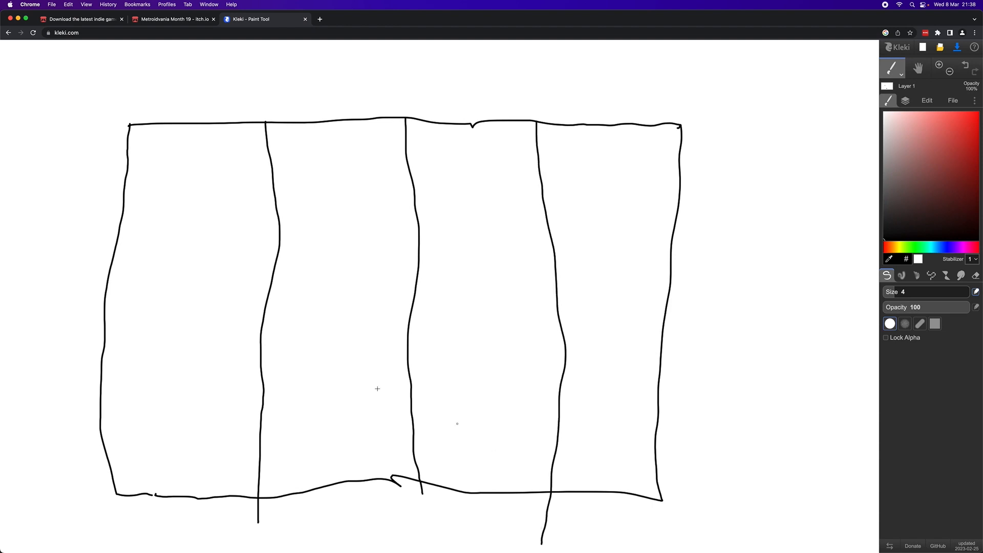
left_click_drag(106, 199, 721, 198)
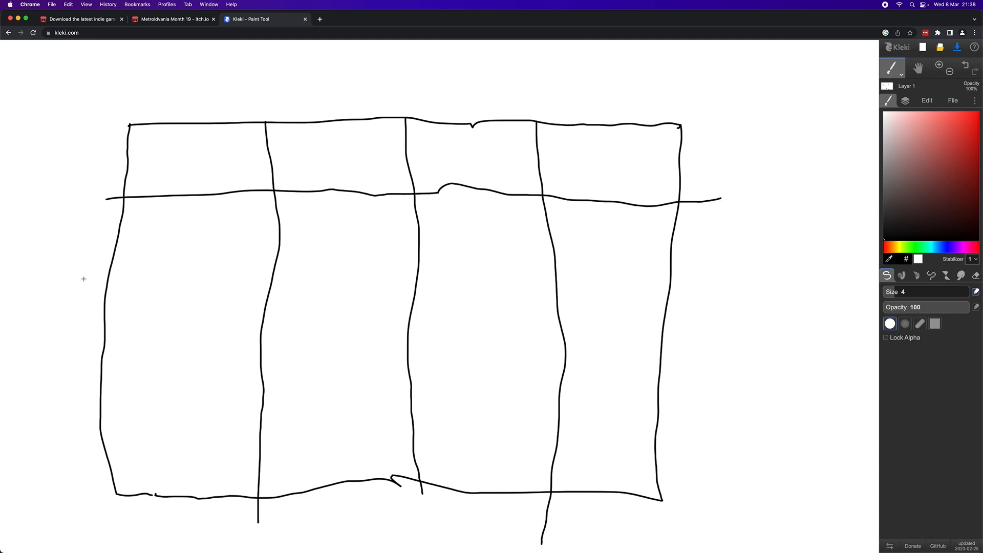
left_click_drag(84, 279, 308, 293)
mouse_move(336, 288)
left_mouse_down()
mouse_move(406, 301)
mouse_move(605, 288)
mouse_move(721, 303)
left_mouse_up()
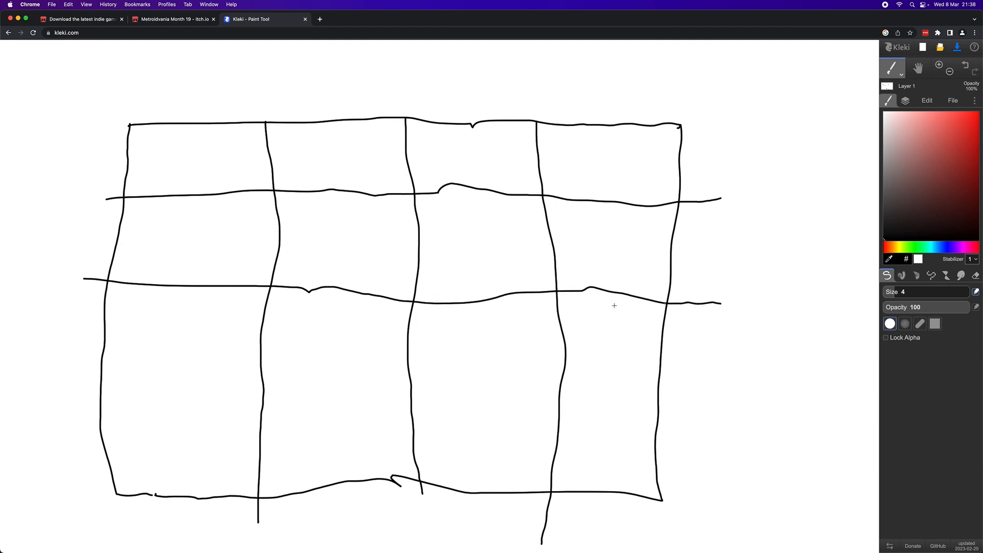
left_click_drag(66, 400, 352, 407, "shift")
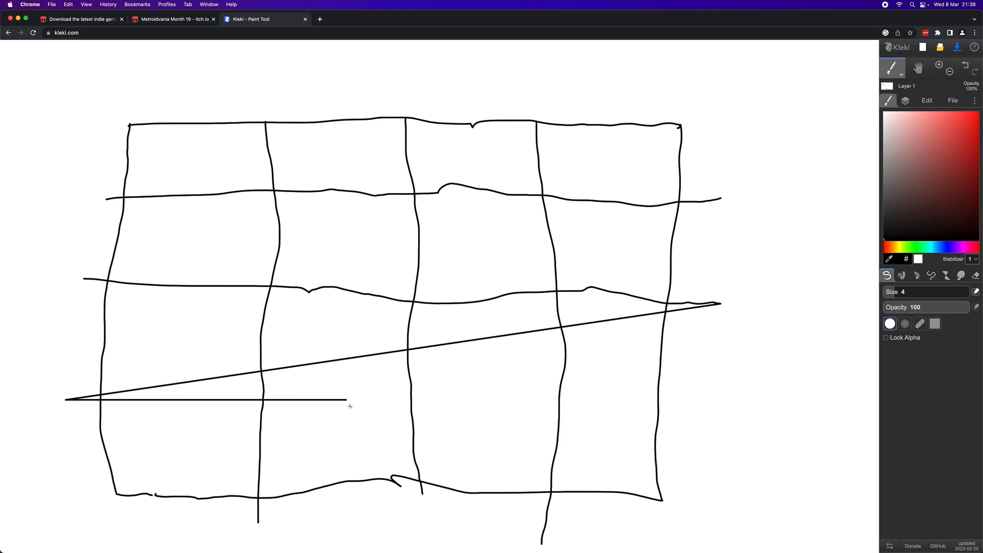
key("ctrl+z")
key("ctrl+z")
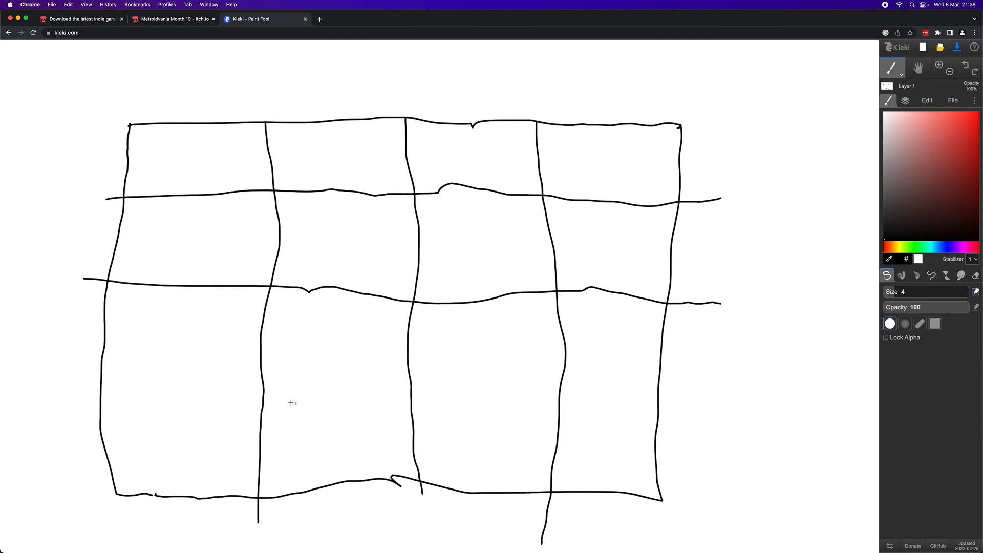
- Draw a straight third horizontal line across the rectangle's lower part to complete the four-by-four grid
left_click(77, 395)
left_click(709, 405, "shift")
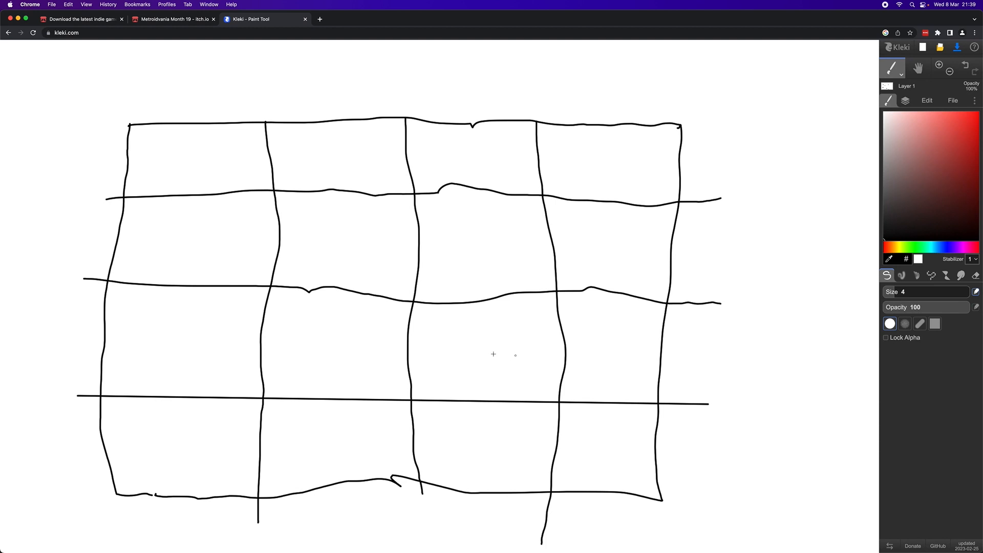
- Mark the grid's top-left cell with an asterisk and handwrite the title "Hide & Seek" above the grid
mouse_move(195, 176)
left_mouse_down()
mouse_move(193, 154)
mouse_move(208, 166)
mouse_move(189, 171)
mouse_move(207, 176)
left_mouse_up()
mouse_move(204, 62)
left_mouse_down()
mouse_move(205, 101)
mouse_move(255, 76)
mouse_move(239, 77)
mouse_move(247, 102)
mouse_move(252, 87)
mouse_move(282, 82)
mouse_move(283, 94)
mouse_move(306, 96)
mouse_move(339, 79)
mouse_move(340, 92)
mouse_move(357, 93)
left_mouse_up()
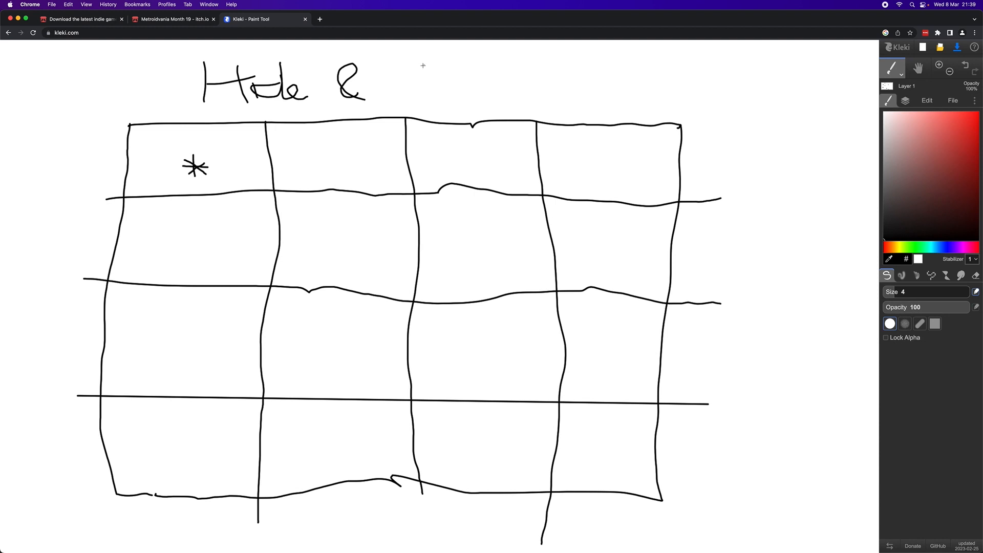
mouse_move(411, 72)
left_mouse_down()
mouse_move(431, 92)
mouse_move(402, 101)
mouse_move(436, 99)
mouse_move(451, 87)
mouse_move(444, 98)
mouse_move(484, 103)
mouse_move(474, 94)
mouse_move(485, 105)
mouse_move(506, 79)
mouse_move(506, 104)
left_mouse_up()
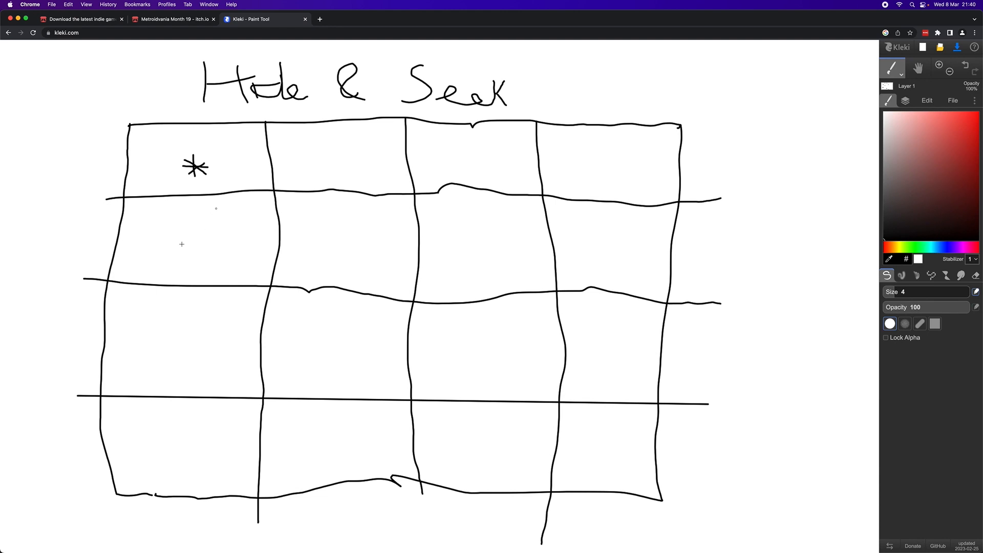
- Switch to the MetrovaniaForJam project in GameMaker and open Room1 at its width setting
left_click_drag(392, 25, 436, 10)
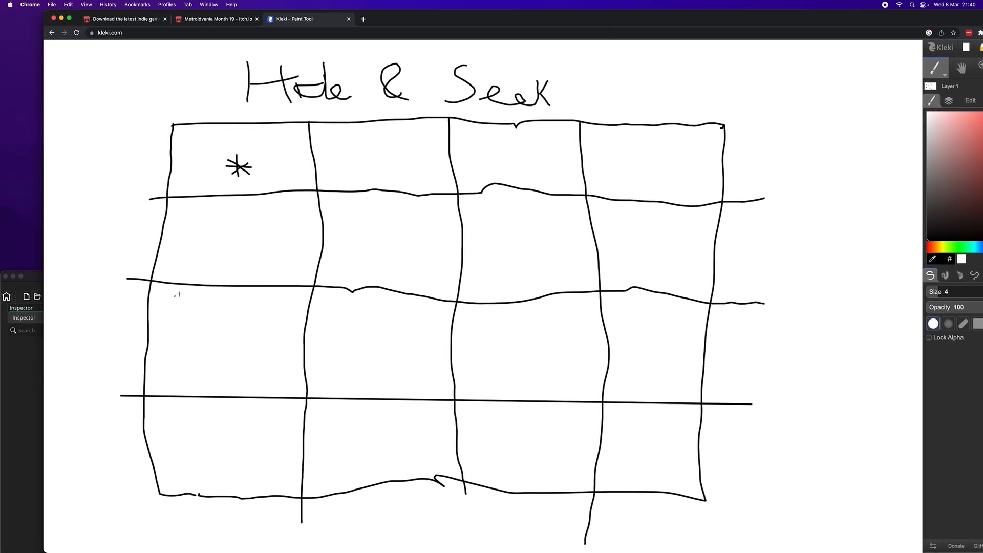
double_click(31, 283)
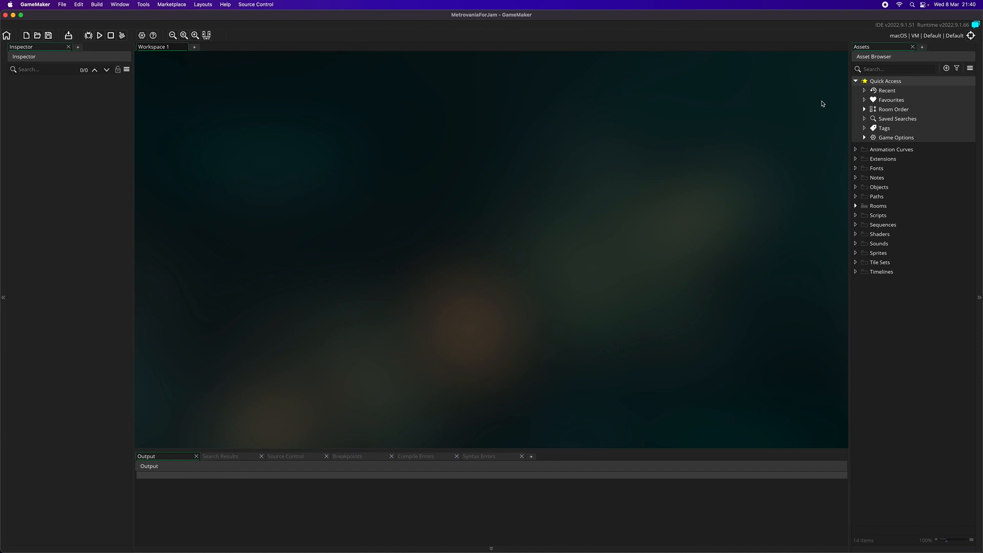
left_click(876, 207)
double_click(876, 207)
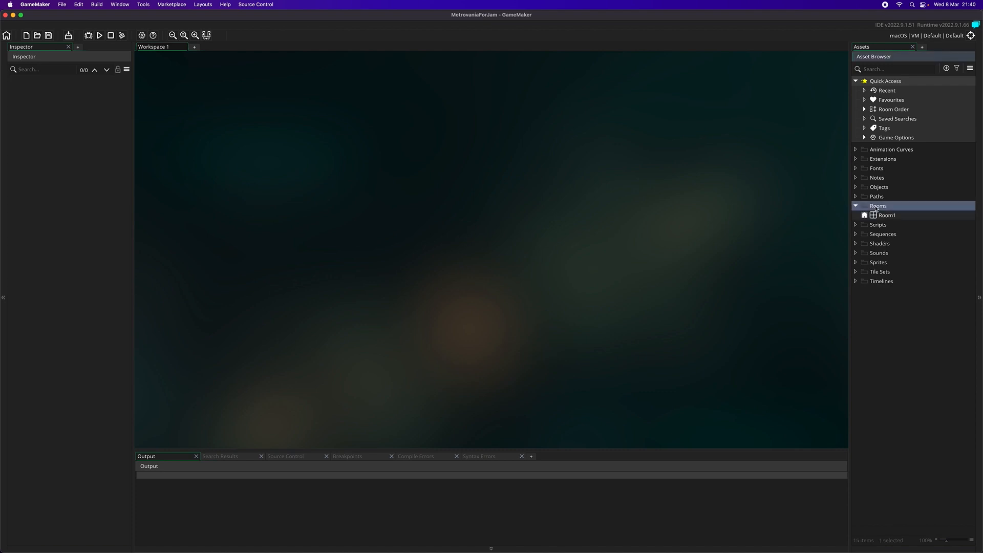
double_click(887, 215)
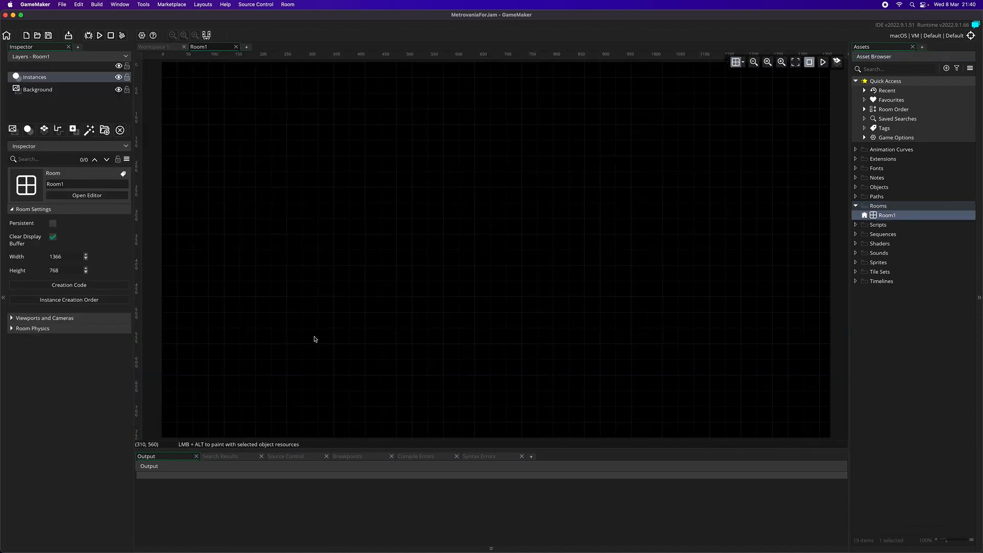
left_click(63, 256)
double_click(64, 256)
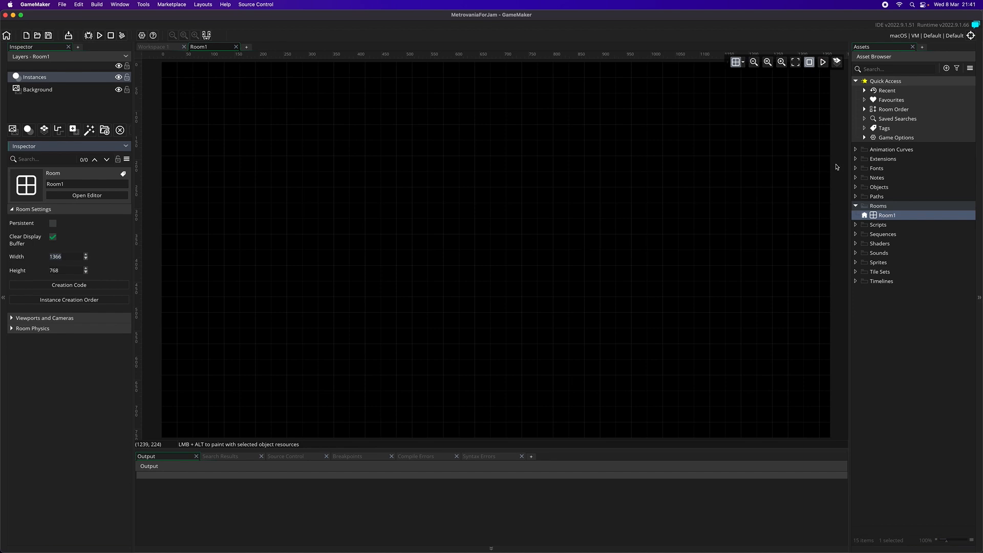
- Create a new object in the Objects group and name it oPlayer
right_click(881, 191)
mouse_move(897, 193)
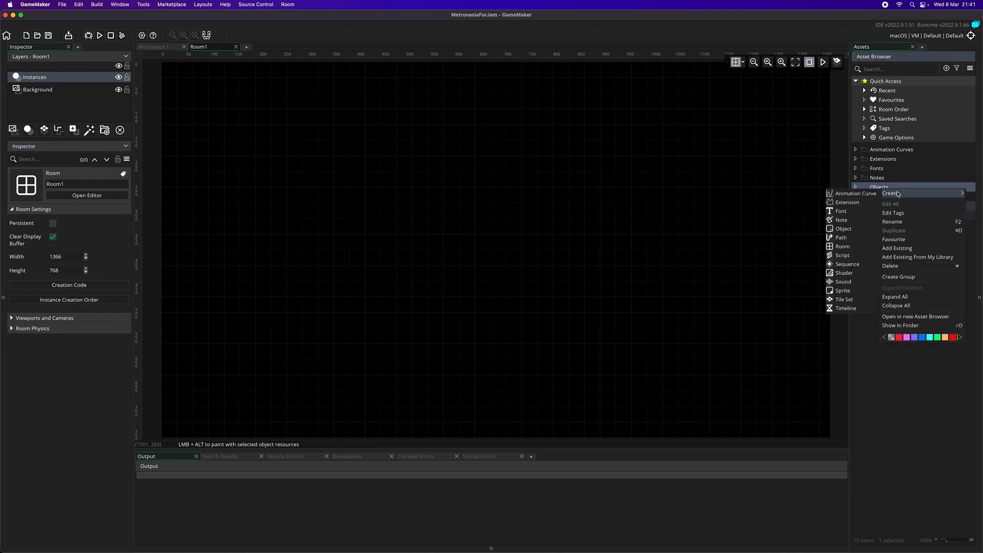
left_click(842, 229)
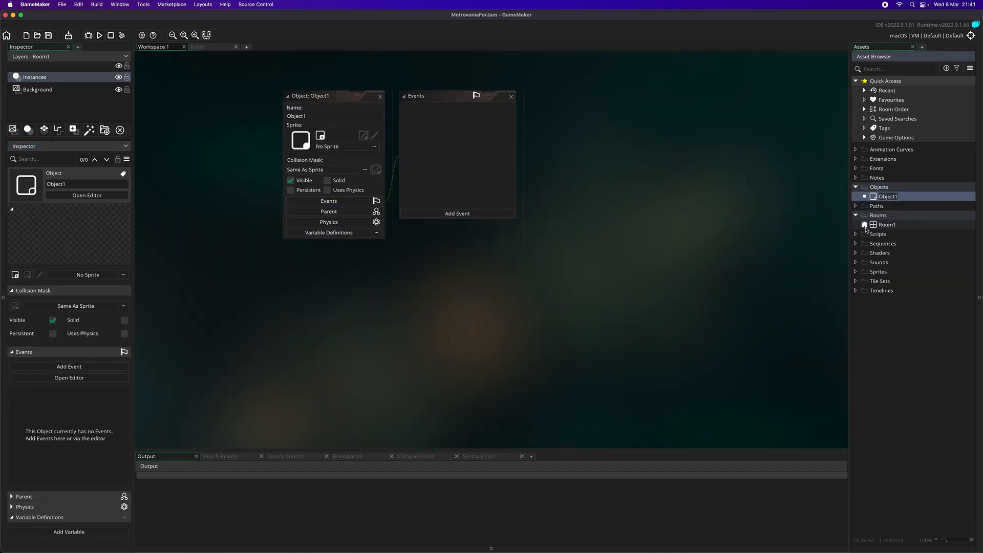
type("oPlayer")
key("Return")
- Create a second object in the Objects group and name it oEnemy
right_click(890, 190)
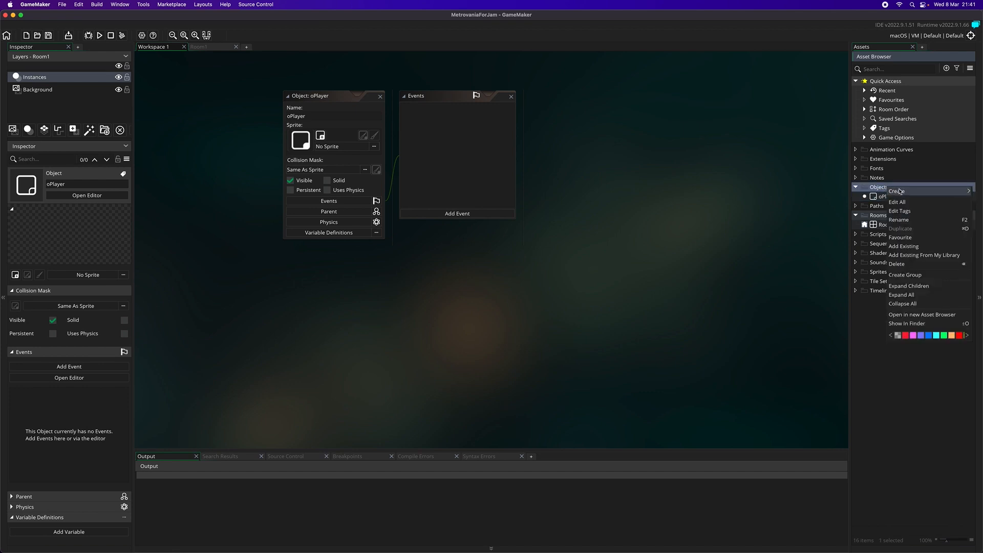
mouse_move(899, 191)
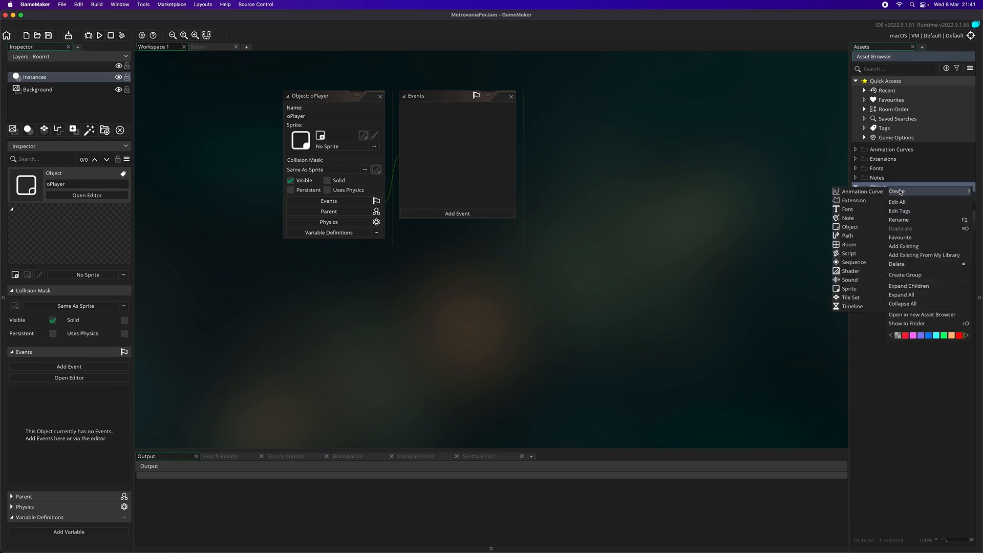
left_click(863, 228)
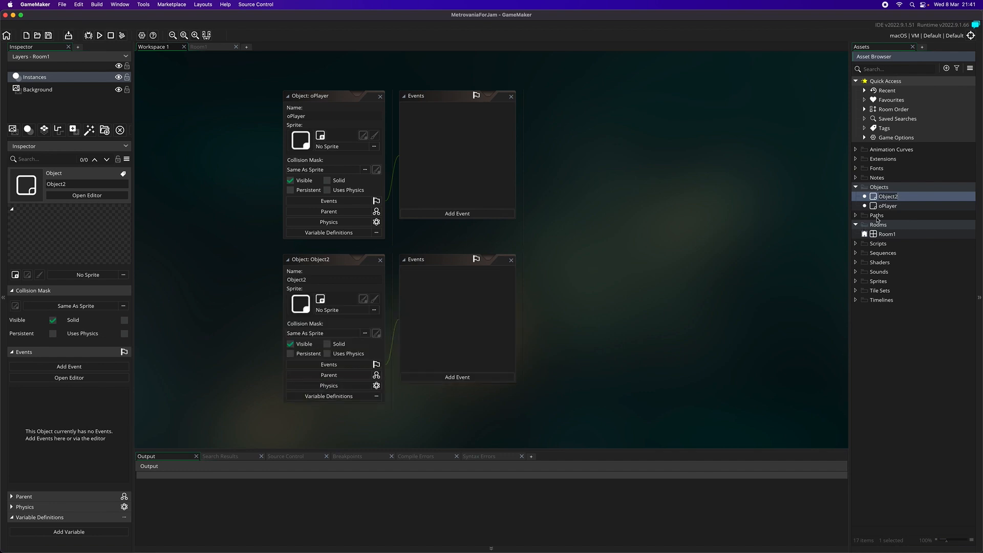
type("oEnemy")
key("Return")
- Create a third object in the Objects group and name it oController
right_click(897, 187)
mouse_move(916, 193)
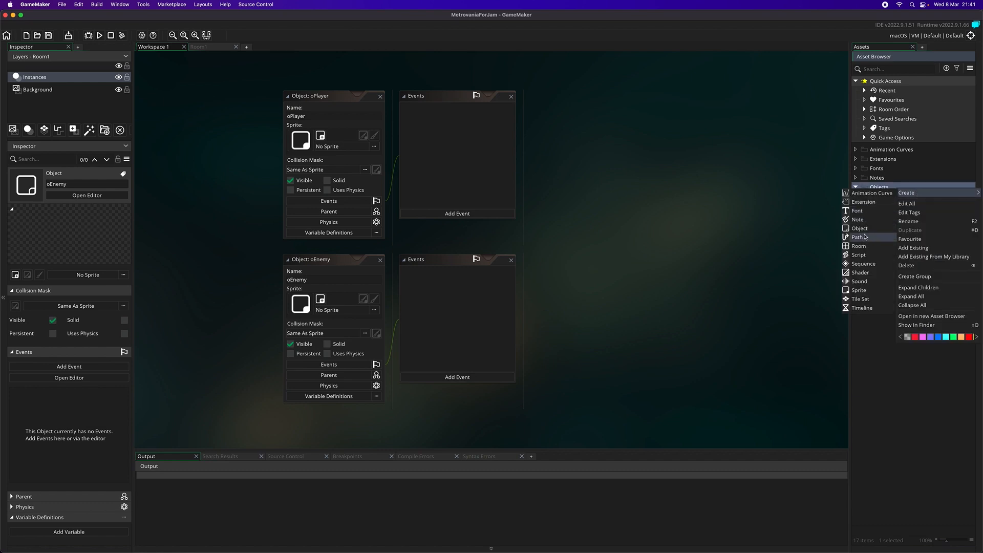
left_click(871, 233)
type("o")
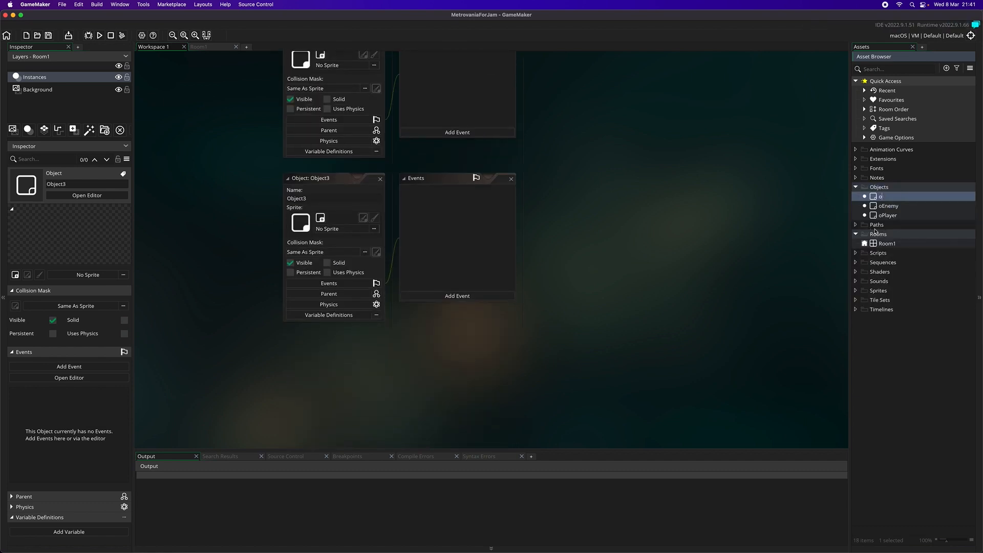
type("Controller")
key("Return")
right_click(877, 188)
left_click(891, 221)
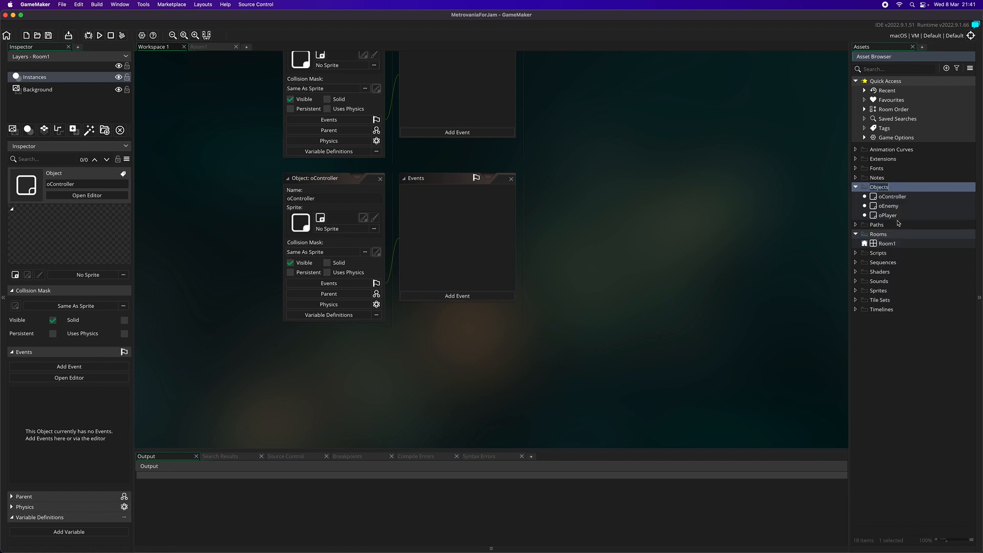
right_click(878, 188)
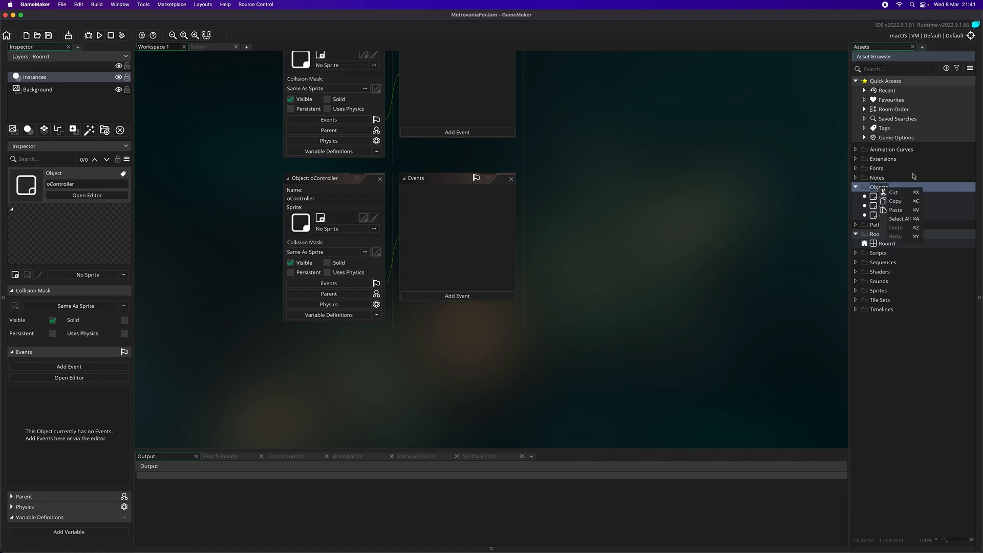
left_click(957, 215)
- Create a fourth object in the Objects group and try to name it oPlayer
right_click(905, 190)
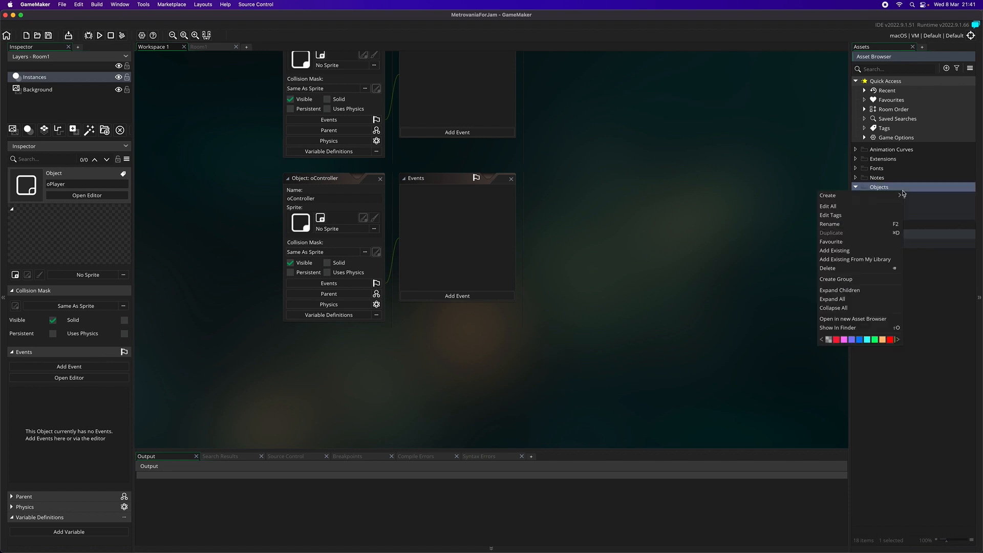
mouse_move(873, 197)
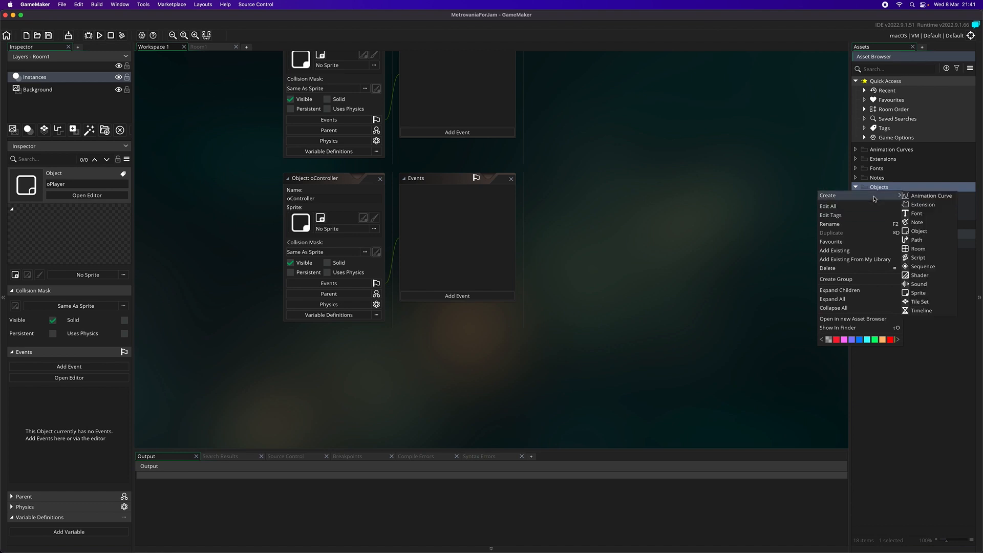
left_click(934, 233)
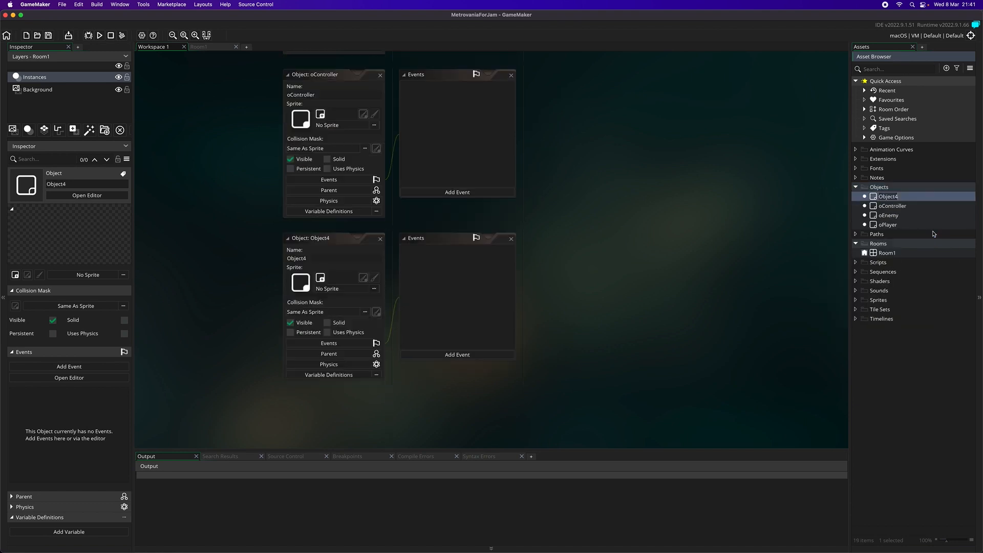
type("o")
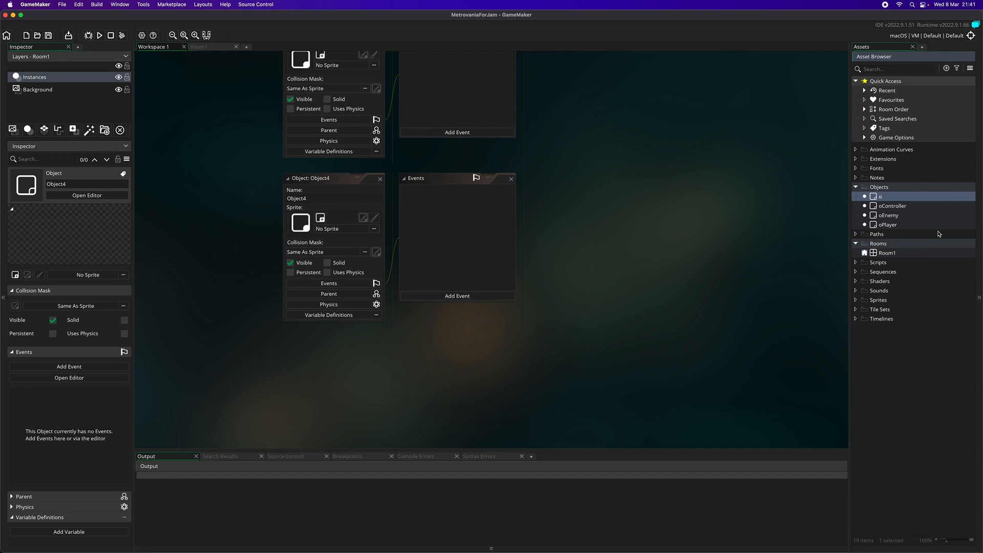
type("Player")
key("Return")
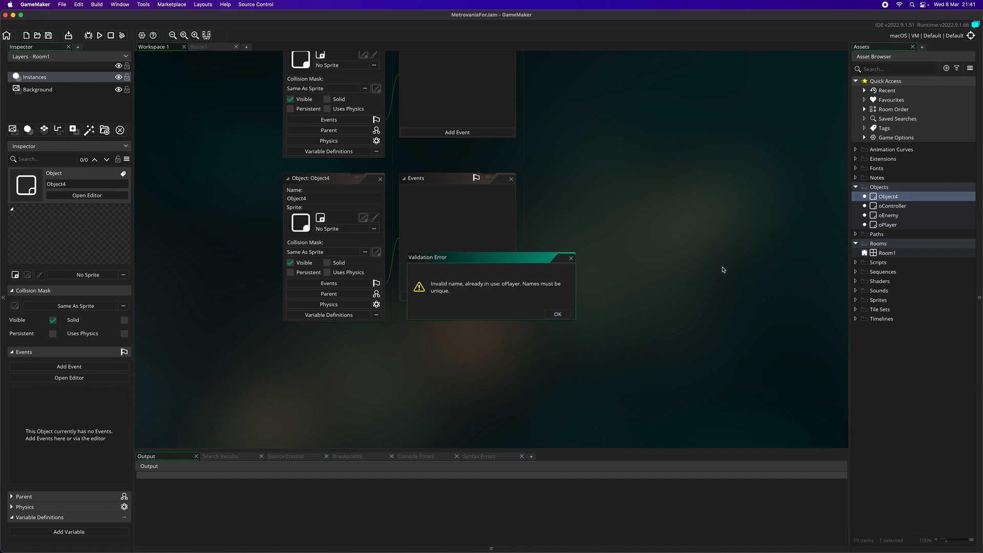
key("Return")
- Try once more to rename Object4 as oPlayer
right_click(887, 197)
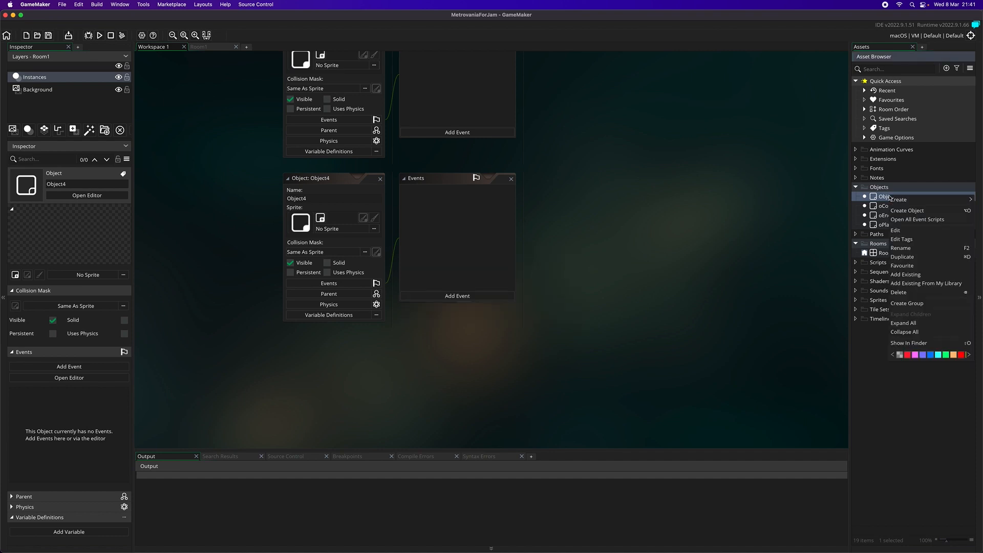
left_click(909, 247)
type("o")
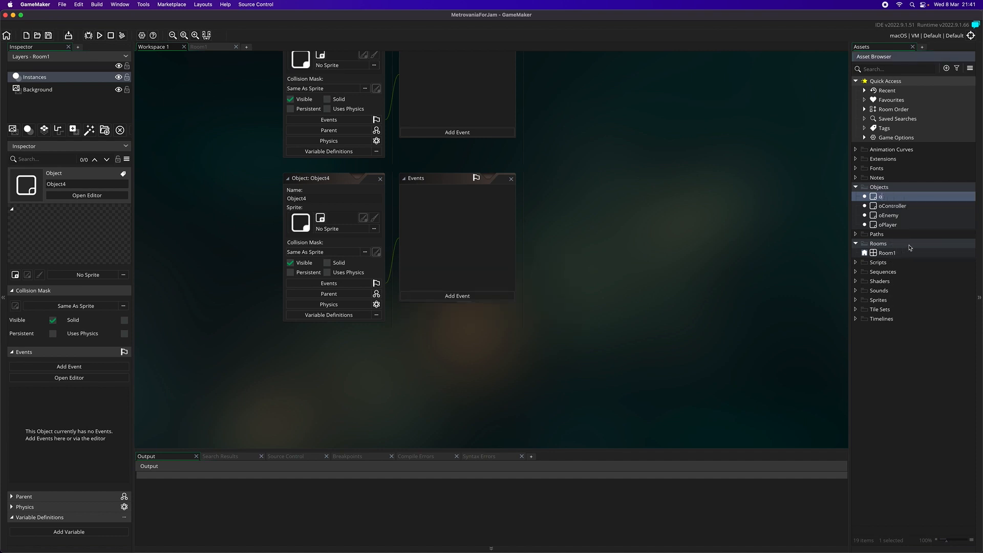
type("Player")
key("Return")
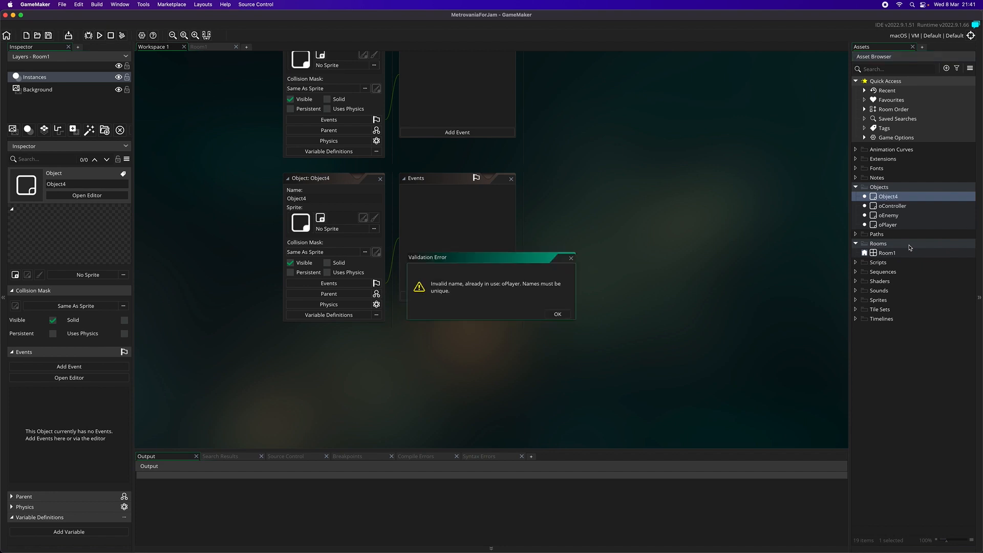
left_click(563, 314)
- Rename Object4 as oProgress
right_click(875, 203)
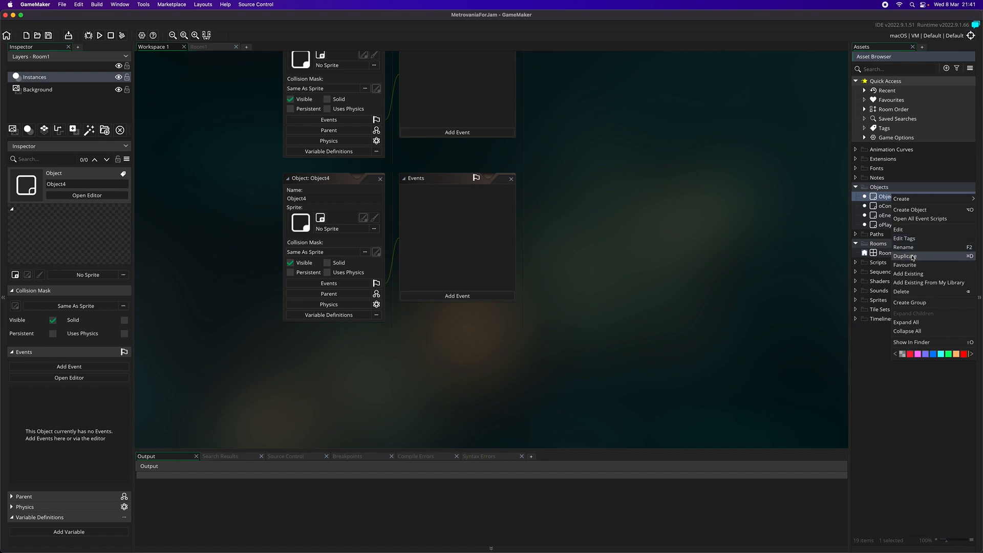
left_click(903, 247)
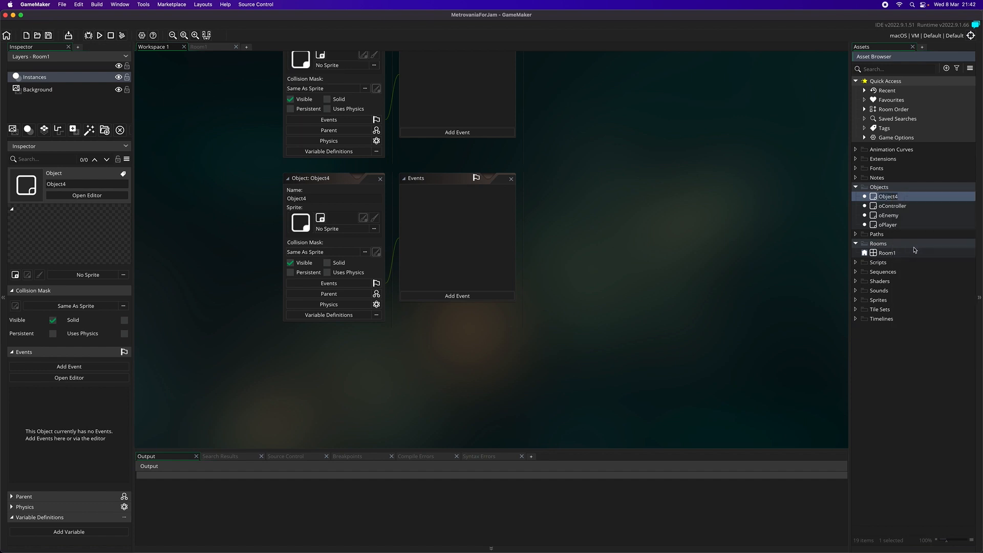
type("oProgress")
key("Return")
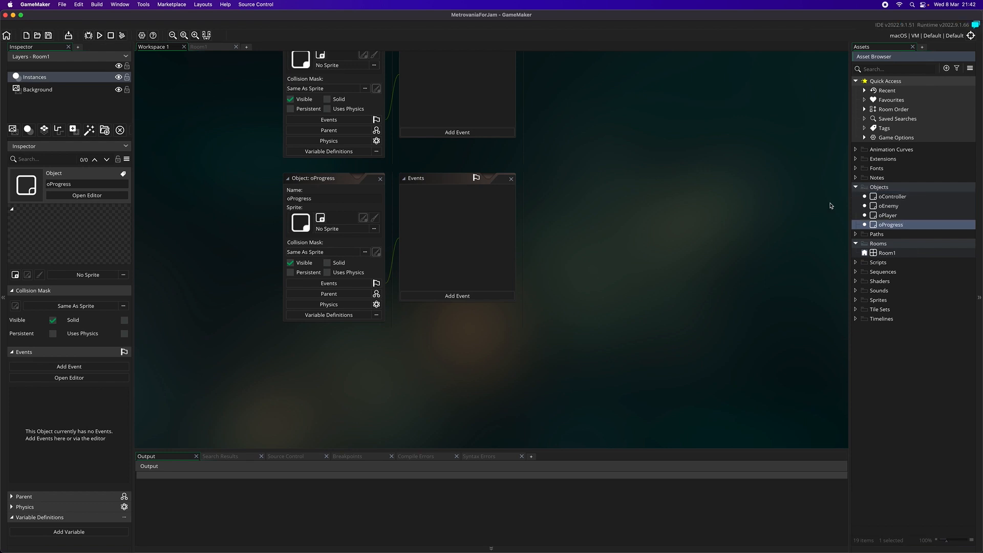
- Add a Create event to oProgress and write the line "global.doublejump = 0;" in its code
left_click(456, 296)
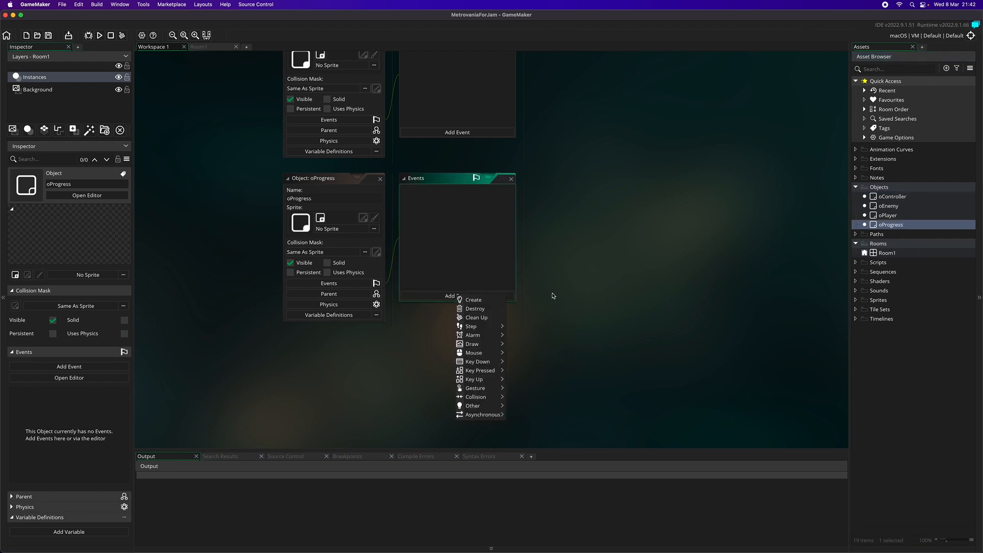
left_click(469, 301)
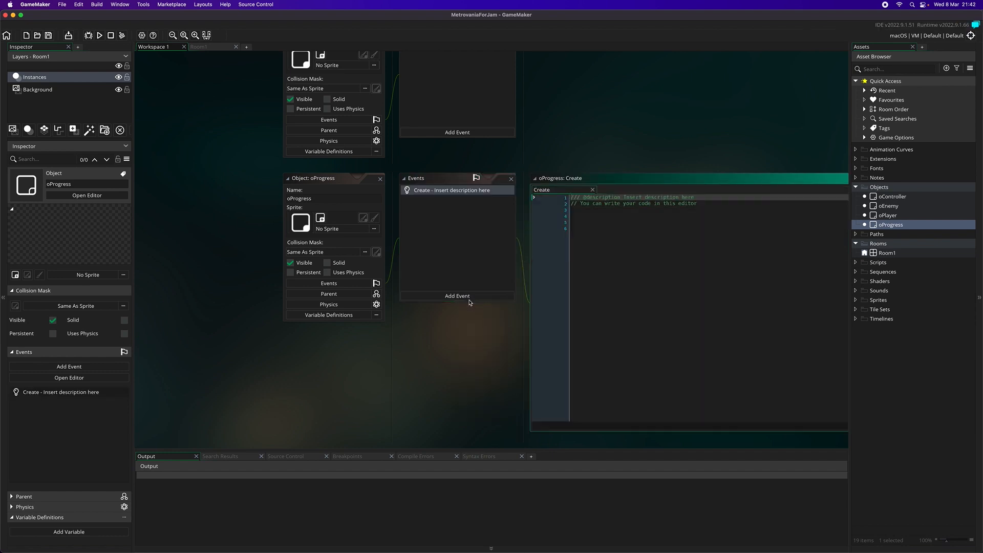
left_click(635, 239)
key("Up")
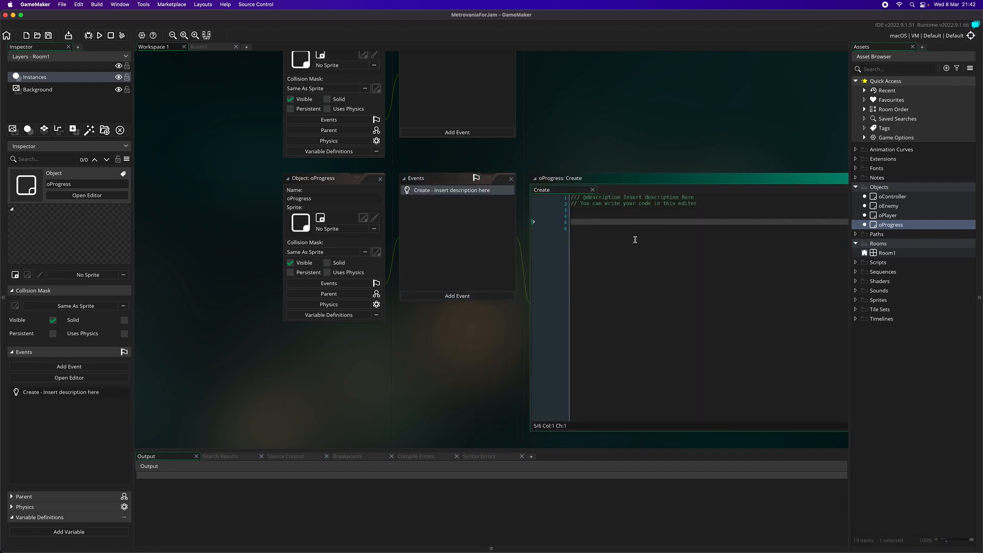
type("global.doublejump = 0;")
key("Return")
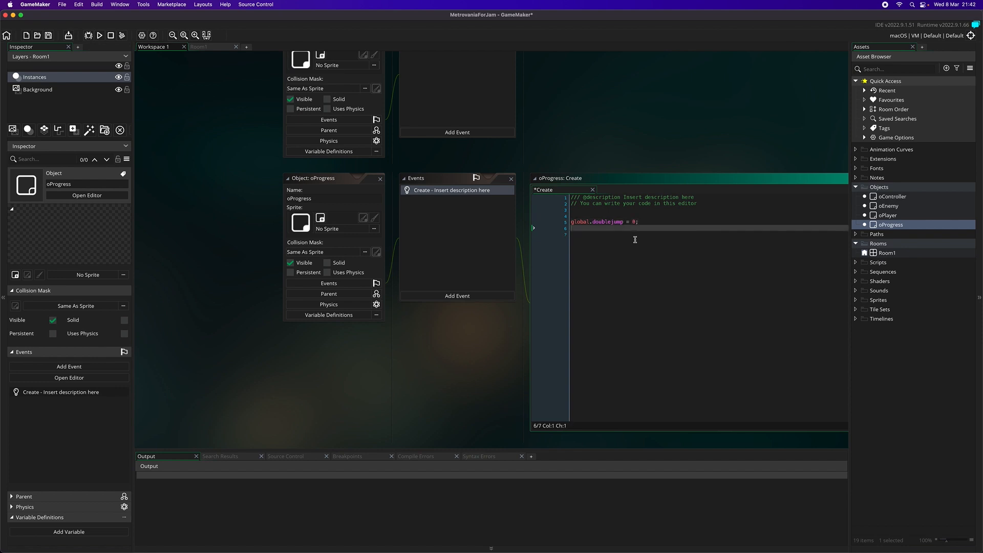
- Add the line "global.dash = 0;" below the doublejump variable in the Create event
type("global.dash = 0;")
key("Return")
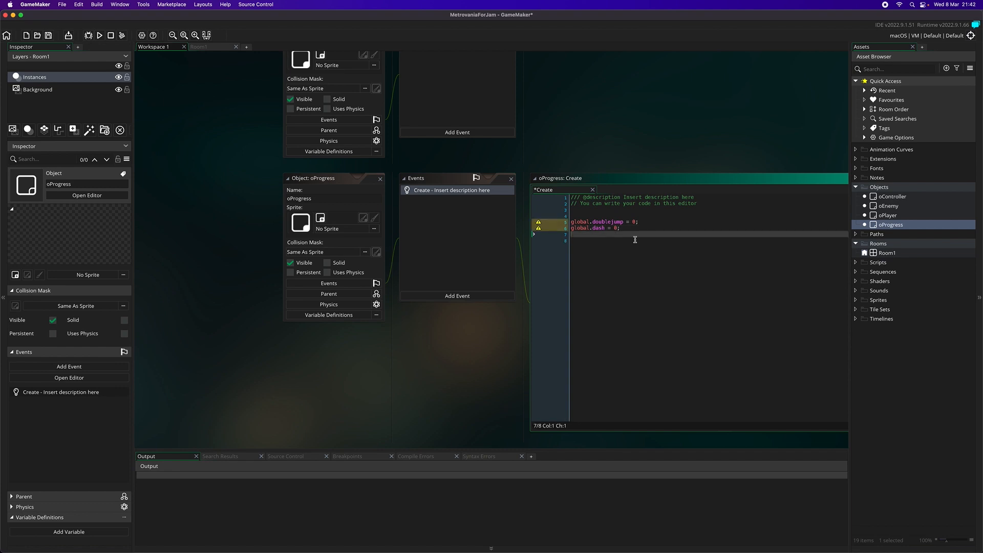
- Add the line "global.missle = 0;" below the dash variable and remove one blank line above the three variables
type("glob")
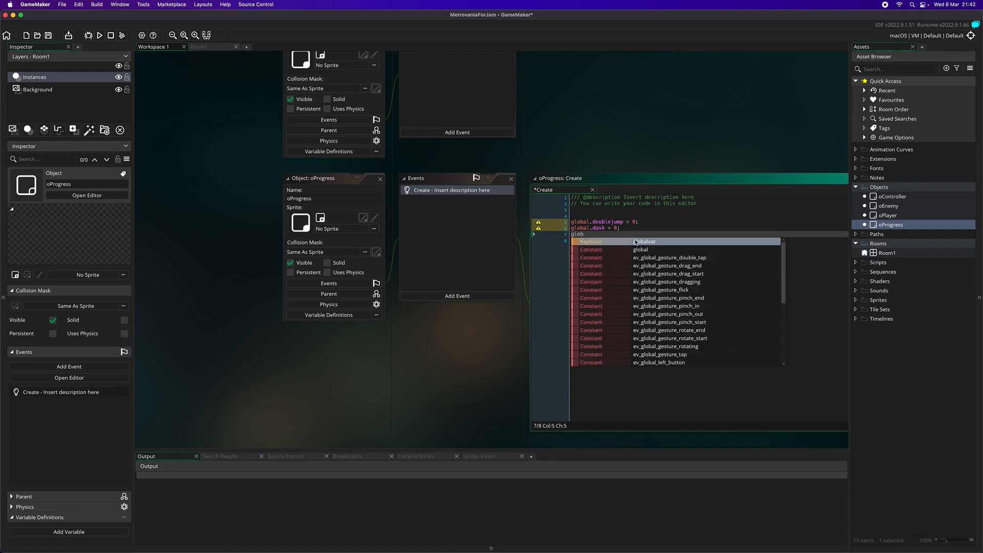
type("al.t")
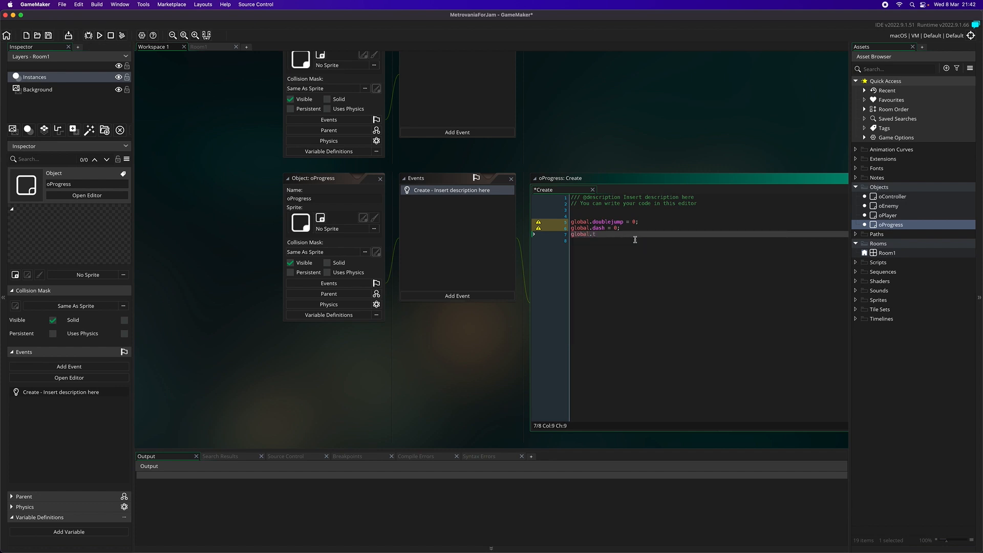
type("mi")
type("ssi")
key("Return")
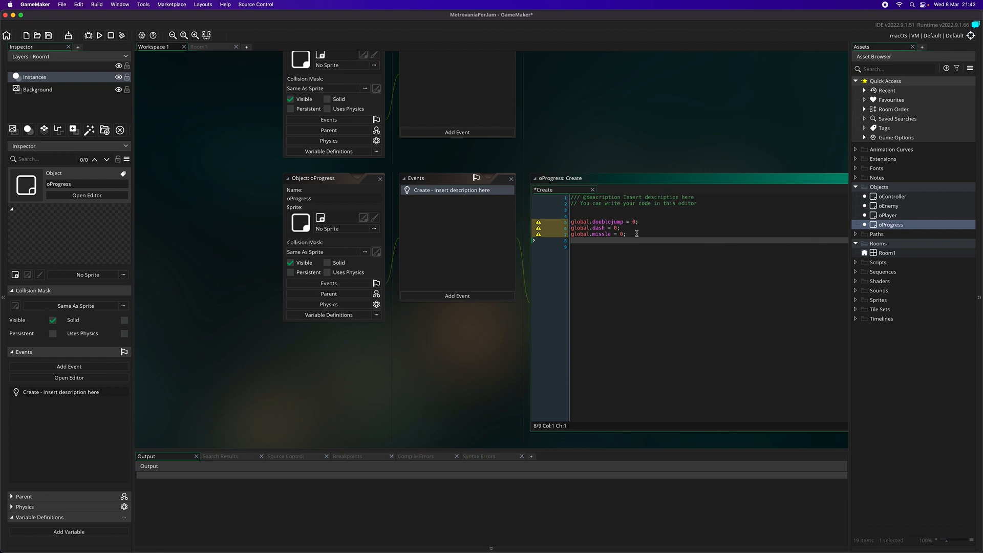
left_click(590, 215)
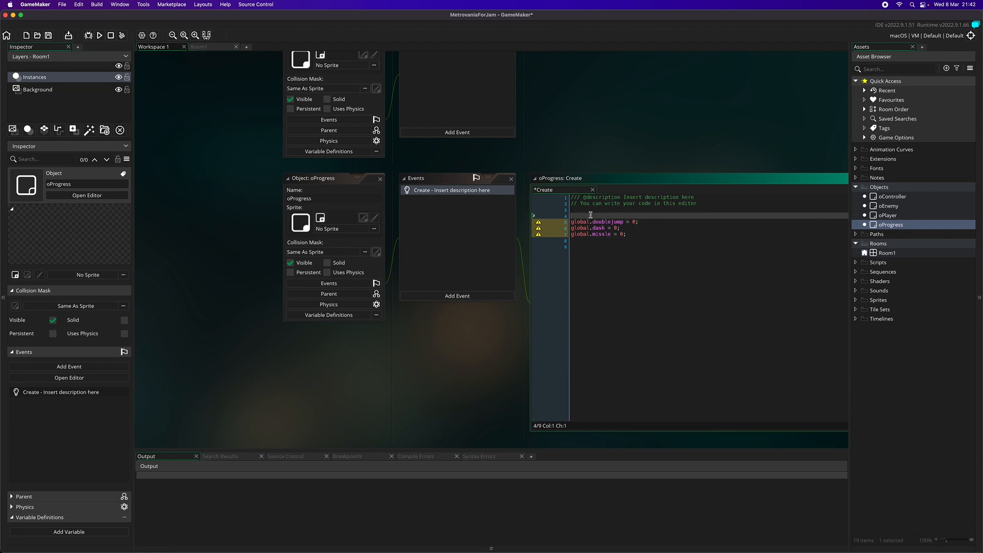
key("BackSpace")
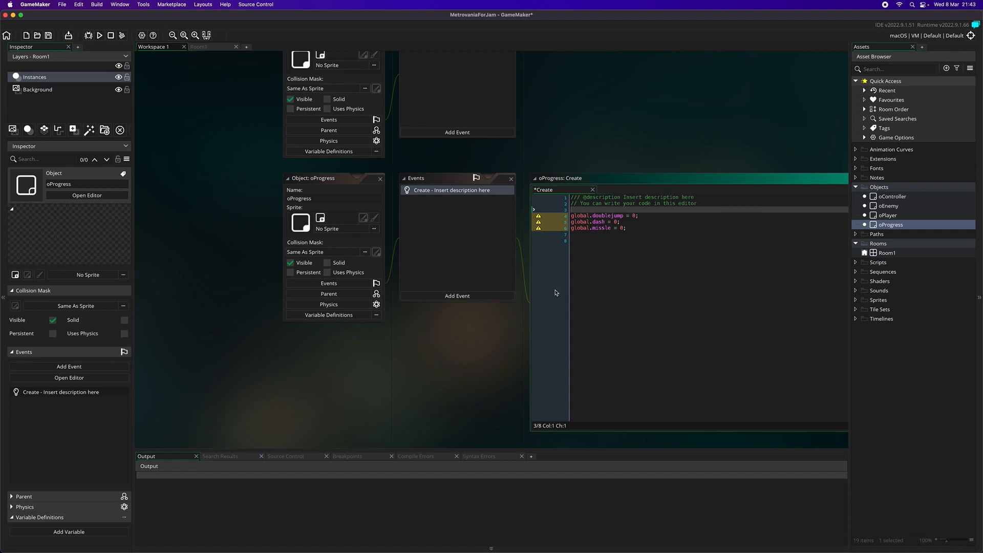
- Create a path asset in the Objects group and name it oSwitch
right_click(894, 186)
mouse_move(883, 194)
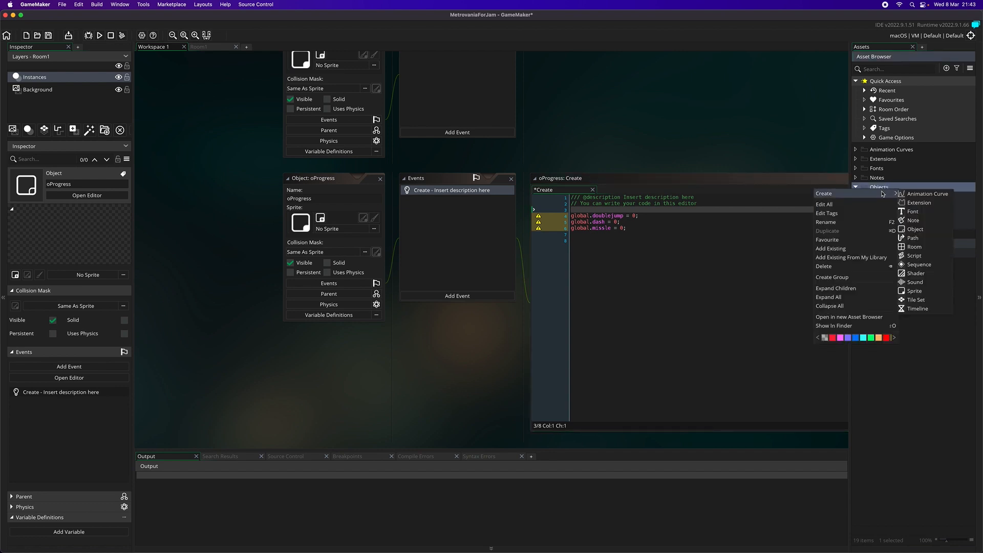
left_click(913, 237)
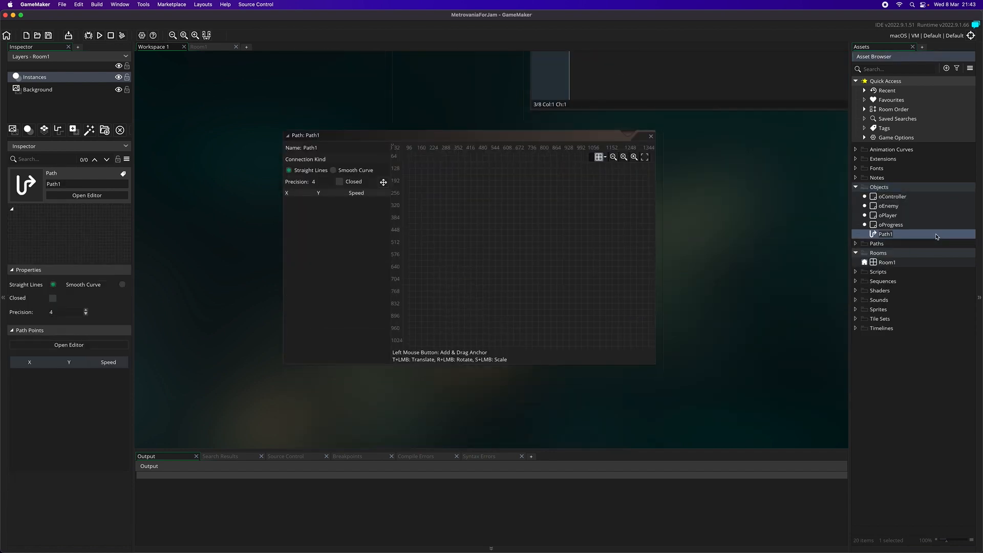
type("oSwitch")
key("Return")
- Create a new object in the Objects group and name it oDoor
right_click(882, 186)
mouse_move(896, 193)
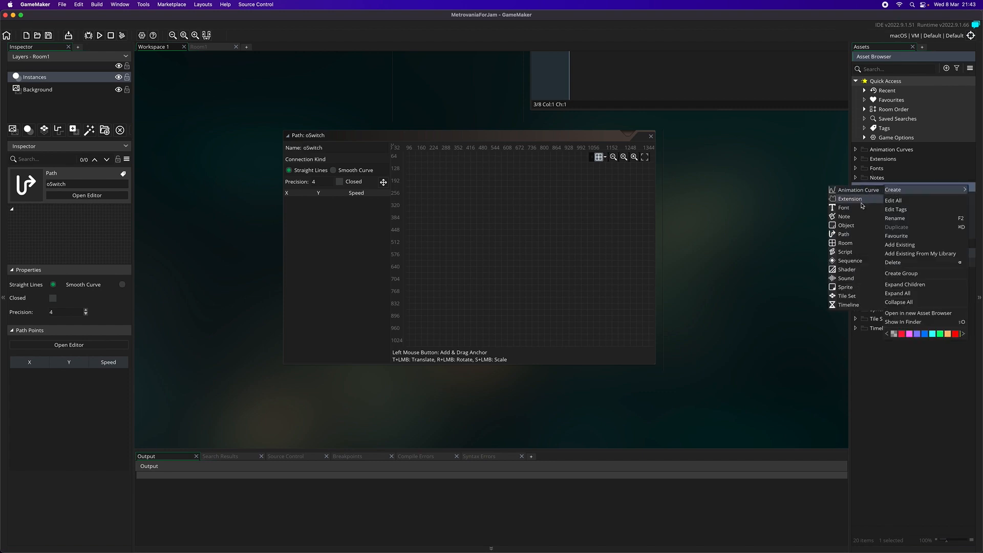
left_click(846, 226)
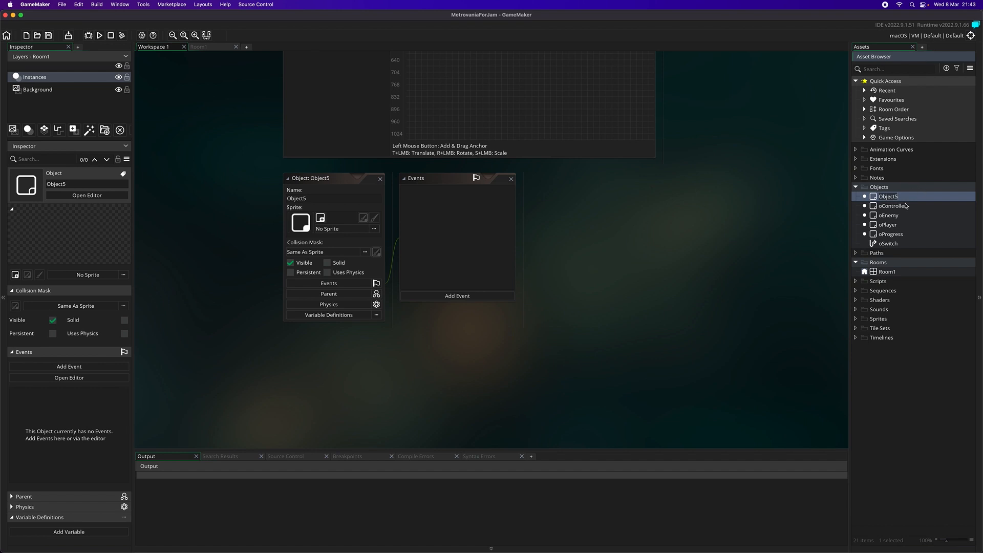
type("oDoor")
key("Return")
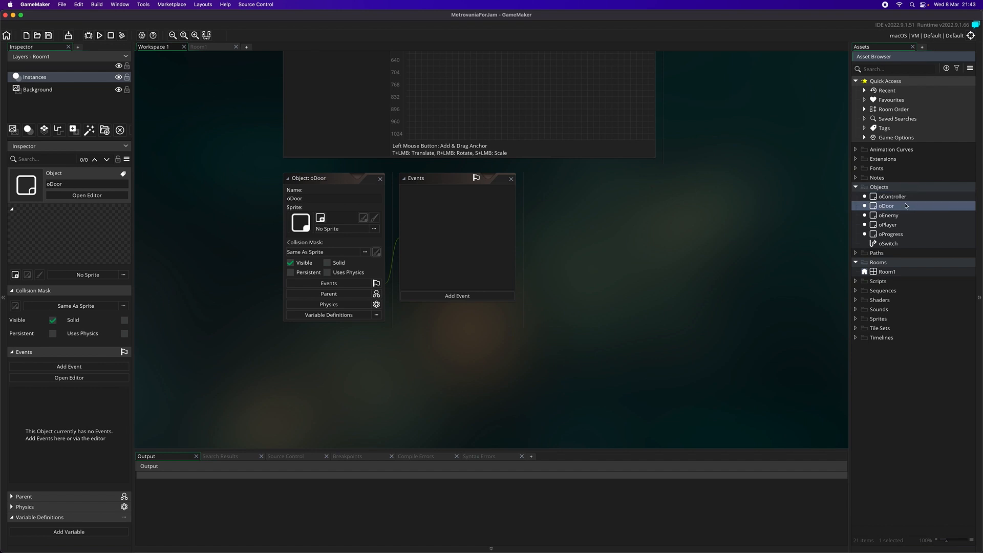
- Delete the mistakenly created oSwitch path from the Objects group
right_click(890, 244)
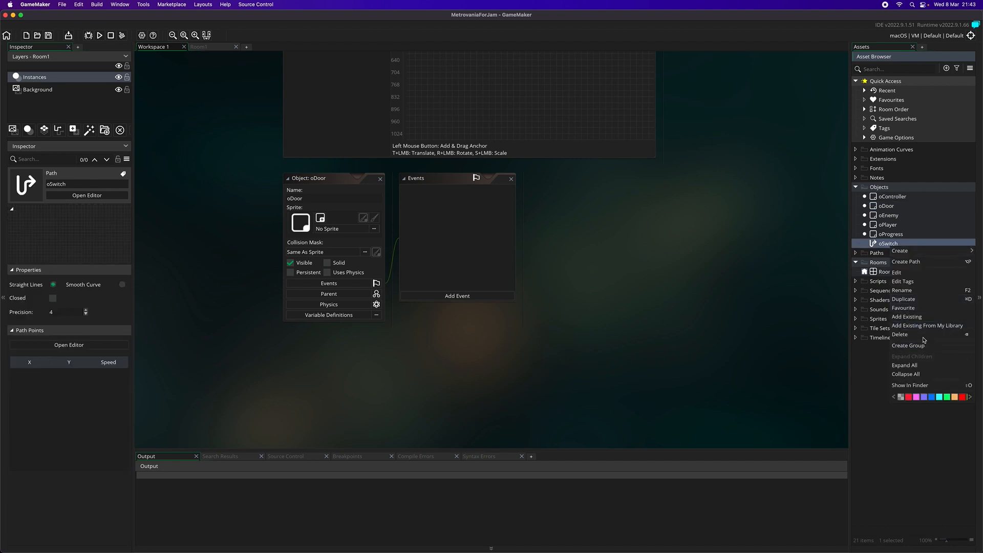
left_click(924, 337)
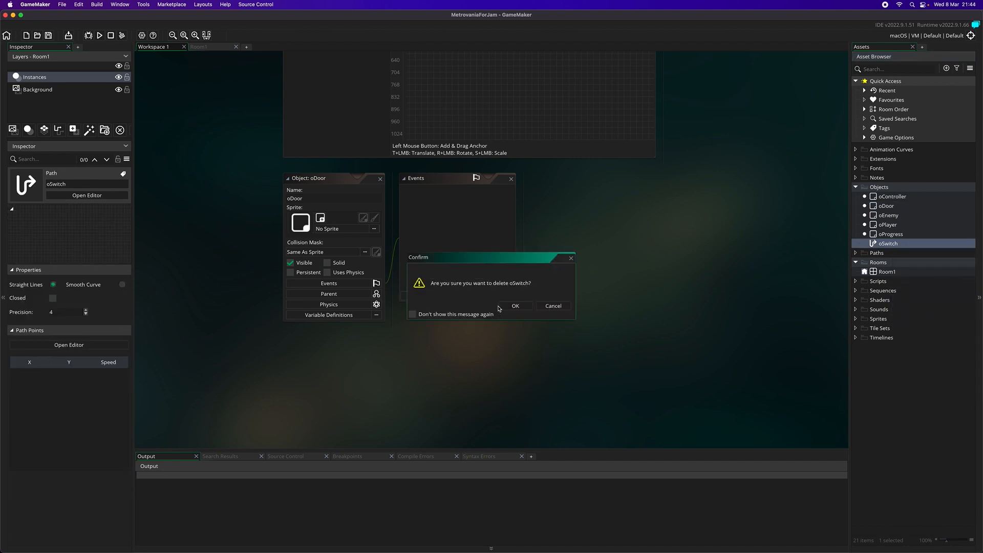
left_click(505, 307)
- Rename the oDoor object as oLock
right_click(881, 208)
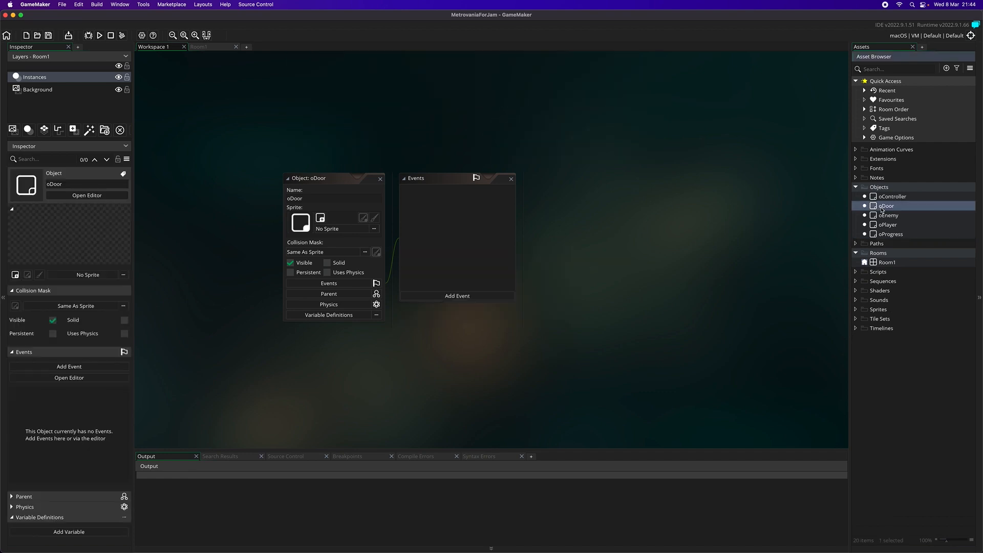
left_click(907, 261)
type("oLock")
key("Return")
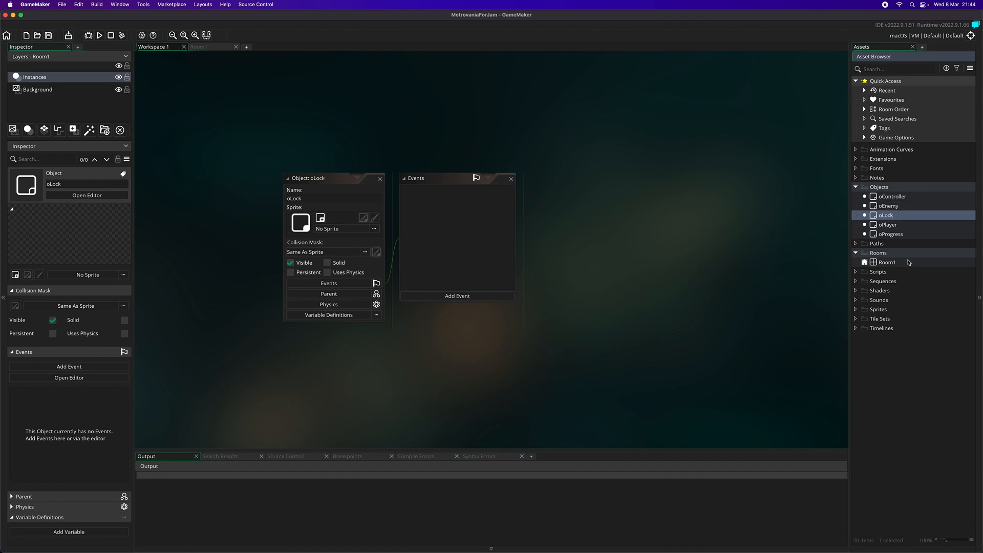
- Create a new object in the Objects group and name it oKey
right_click(892, 187)
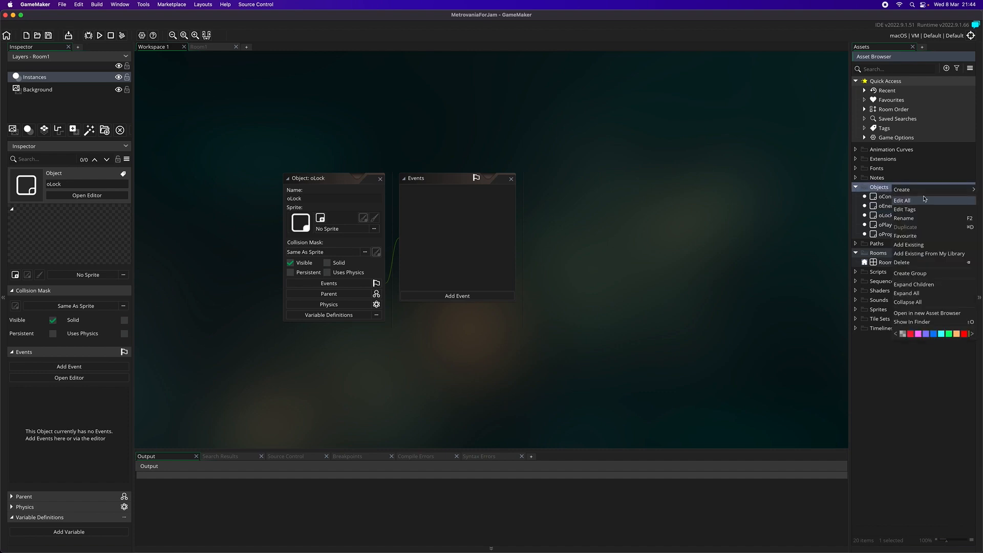
mouse_move(923, 192)
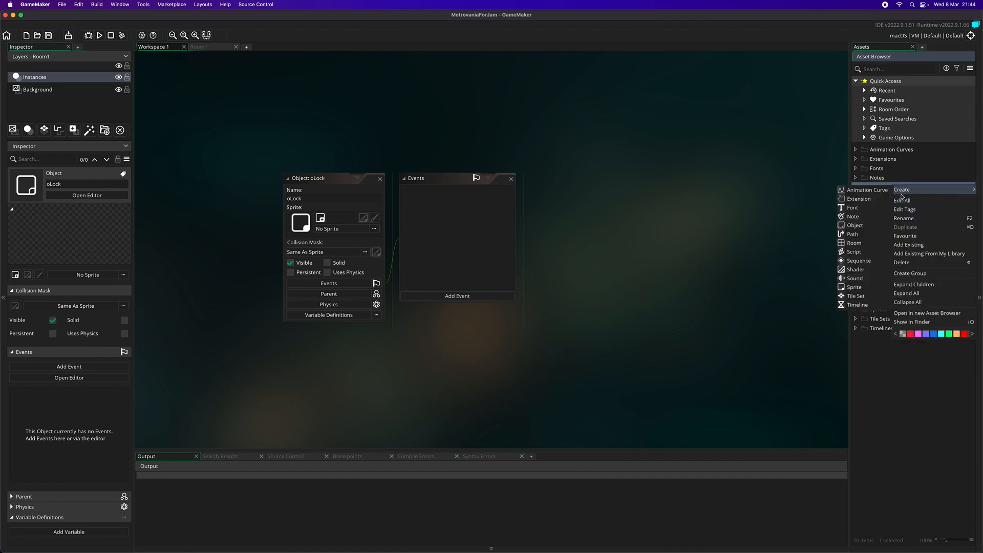
left_click(880, 226)
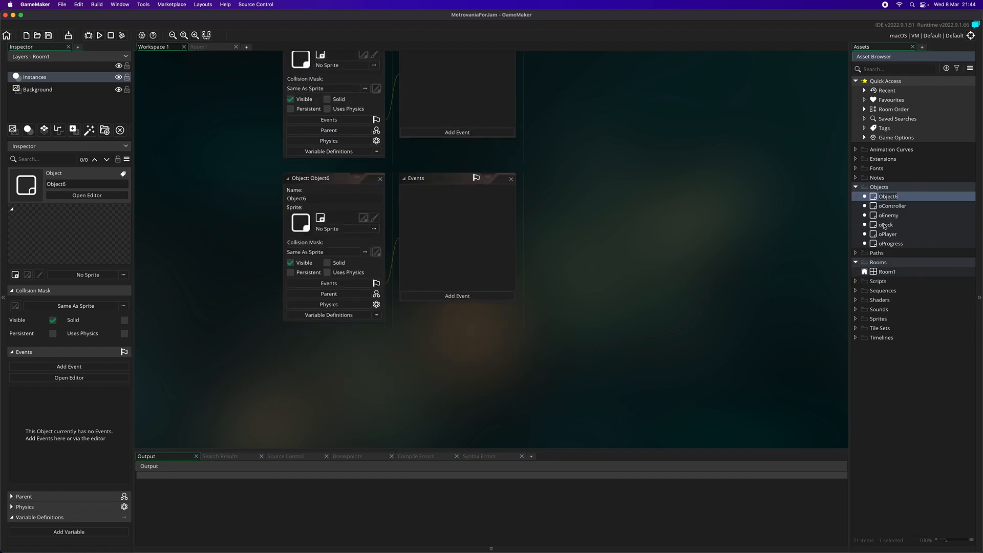
type("oKey")
key("Return")
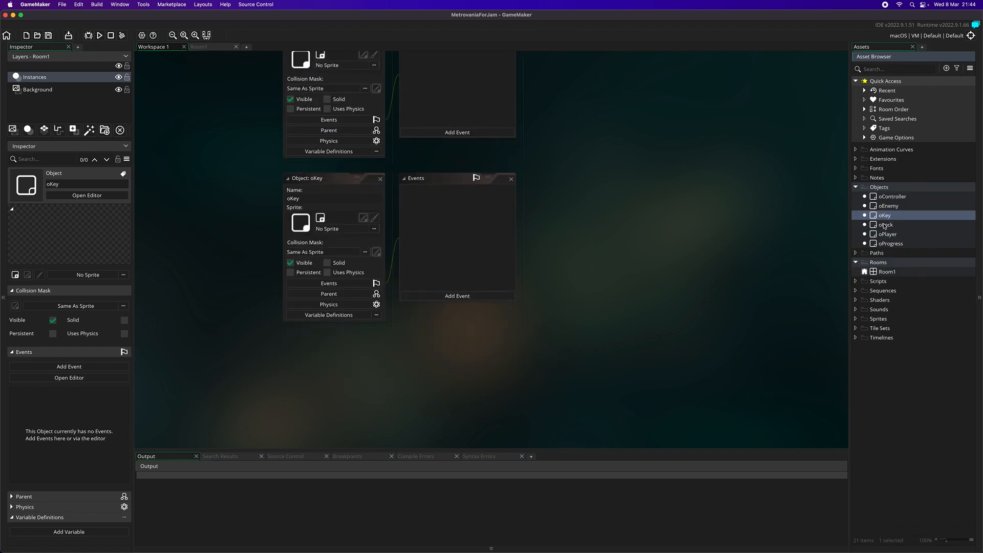
- Create a new object in the Objects group and name it oBlock
right_click(891, 188)
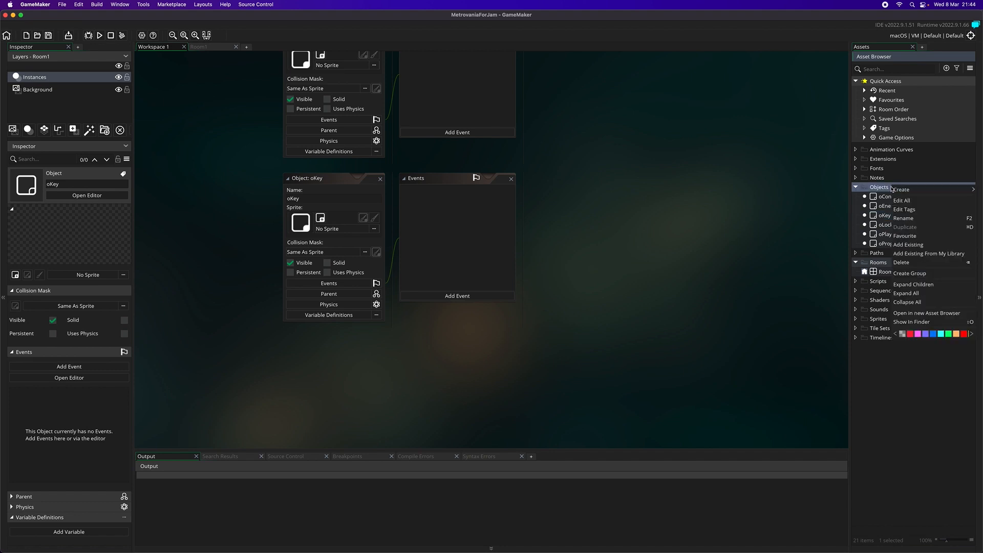
mouse_move(894, 189)
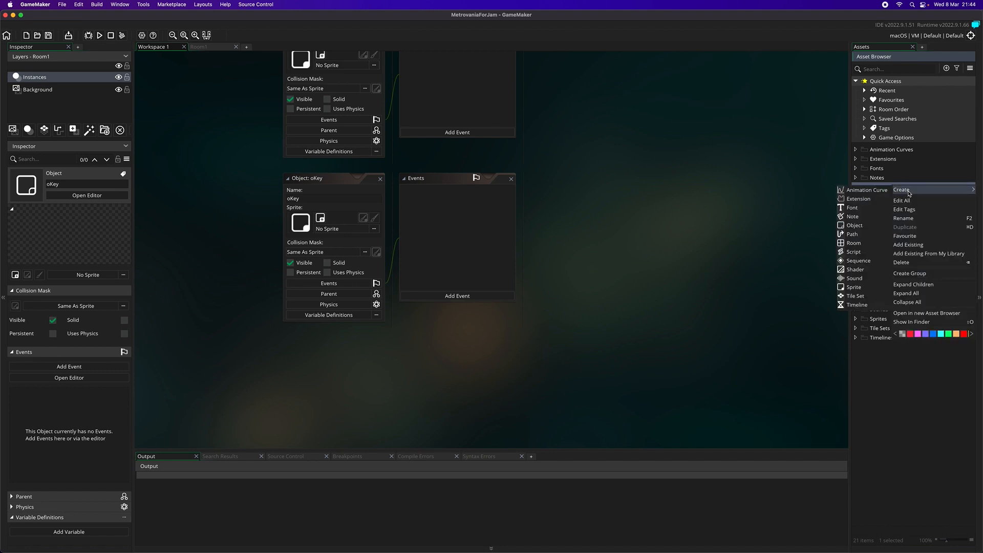
left_click(855, 225)
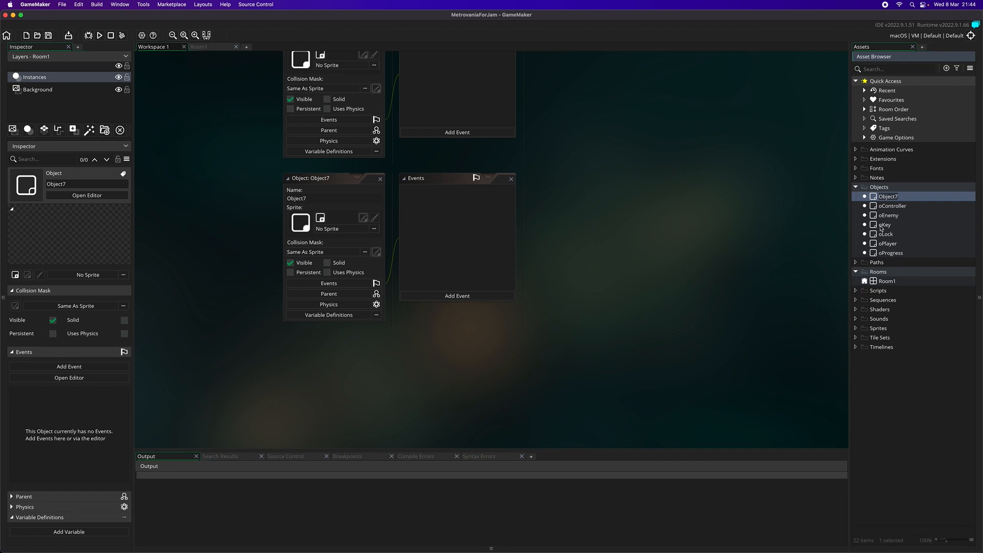
type("oBlock")
key("Return")
- Create a new object in the Objects group and name it oTempBlock
left_click(890, 187)
right_click(890, 188)
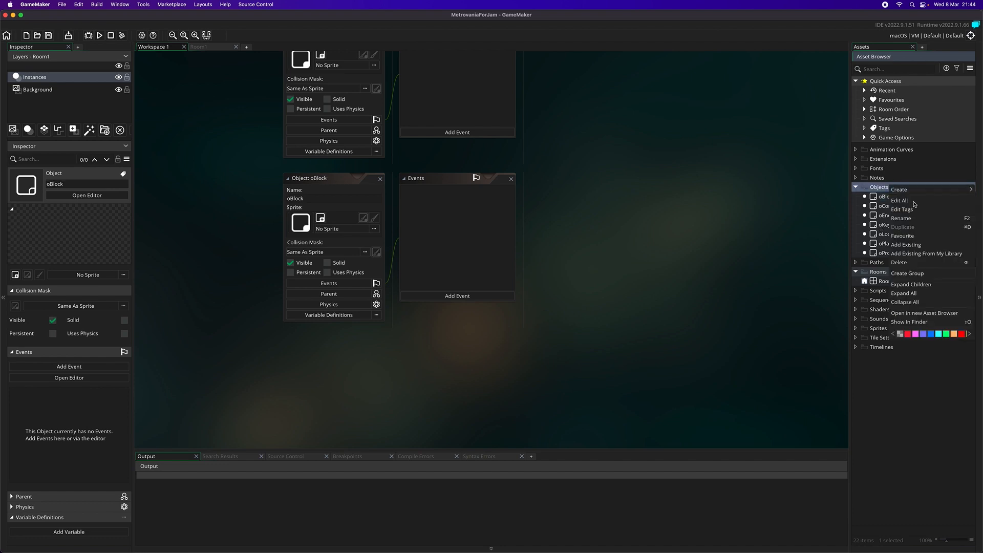
mouse_move(895, 190)
left_click(853, 227)
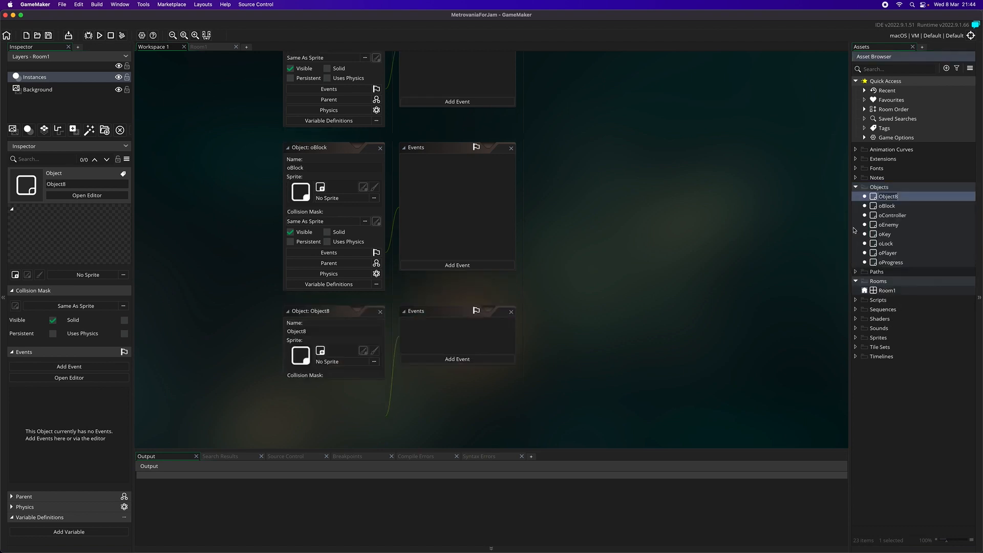
type("oTem")
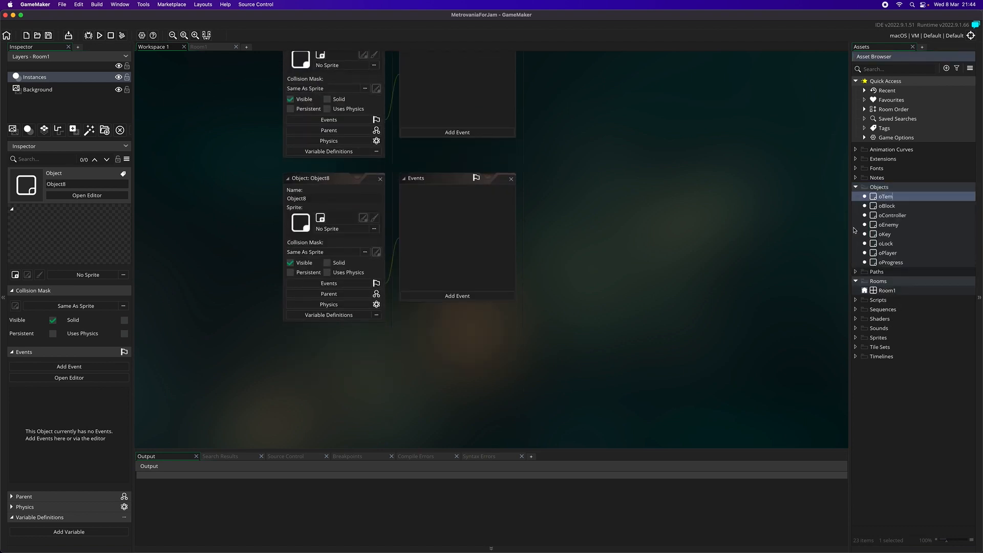
type("pBlock")
key("Return")
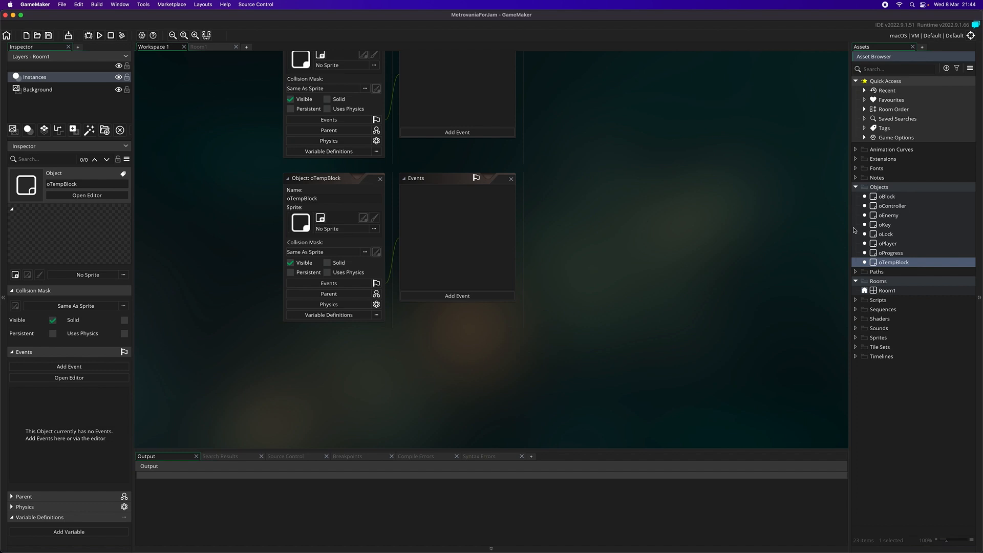
- Create a new sprite in the Sprites group and open its image for editing
right_click(873, 338)
mouse_move(892, 344)
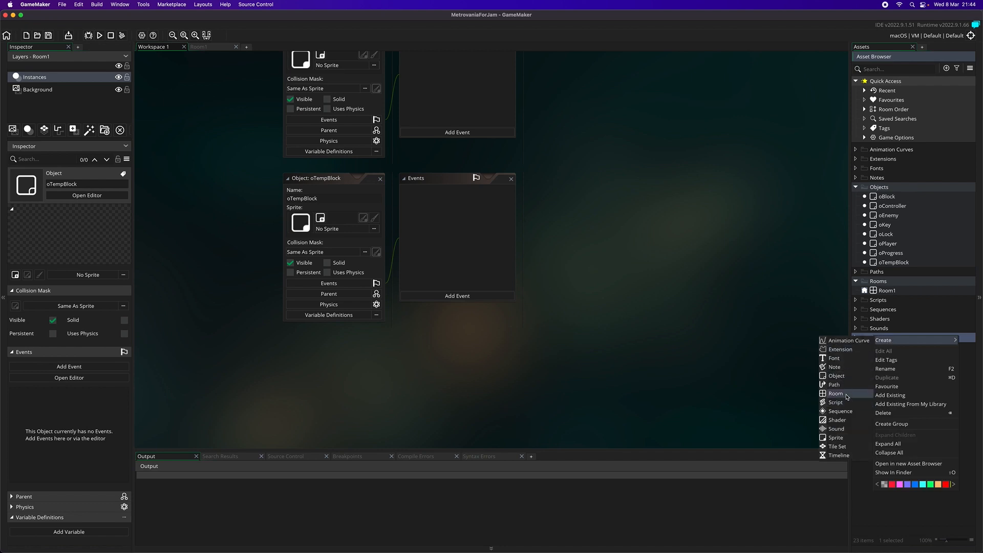
left_click(843, 438)
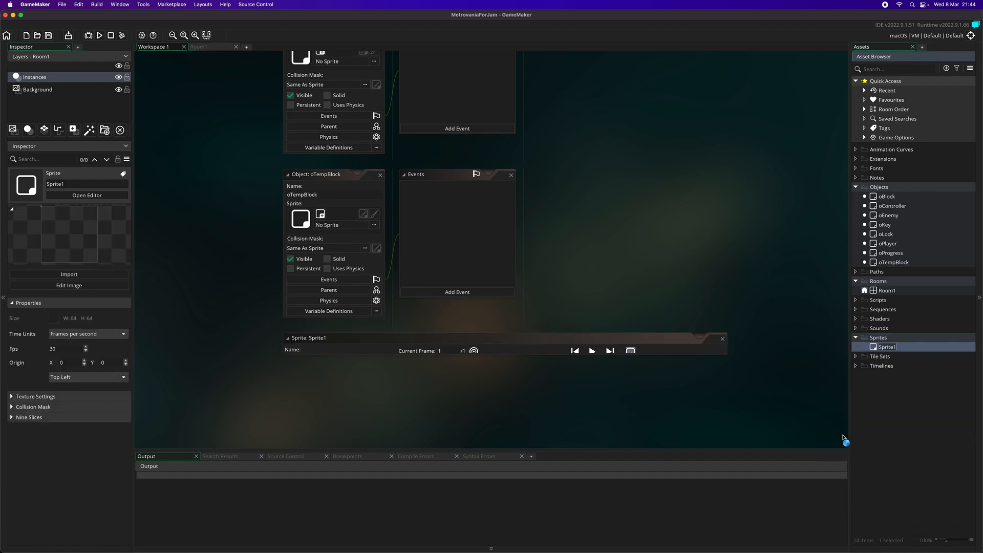
left_click(367, 163)
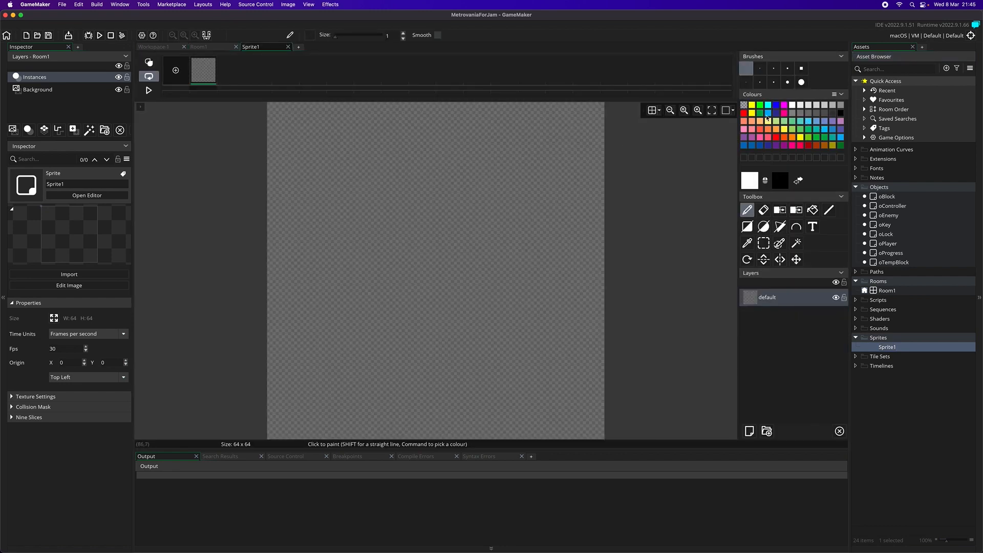
- Fill the sprite's whole 64 x 64 canvas with dark red
left_click(807, 146)
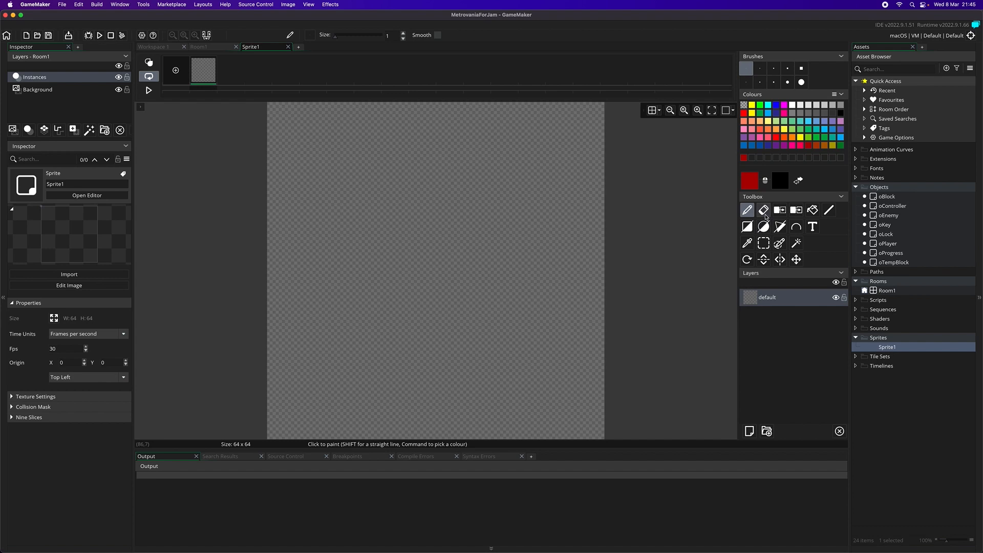
left_click(812, 210)
left_click(482, 256)
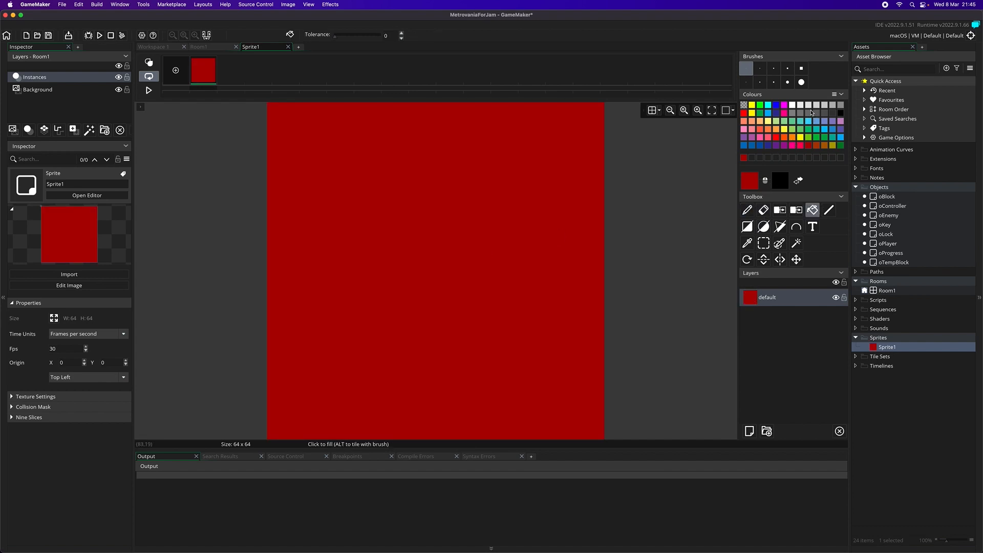
- Paint a near-white eyeball in the upper right part of the red square with a round brush of size 20
left_click(802, 82)
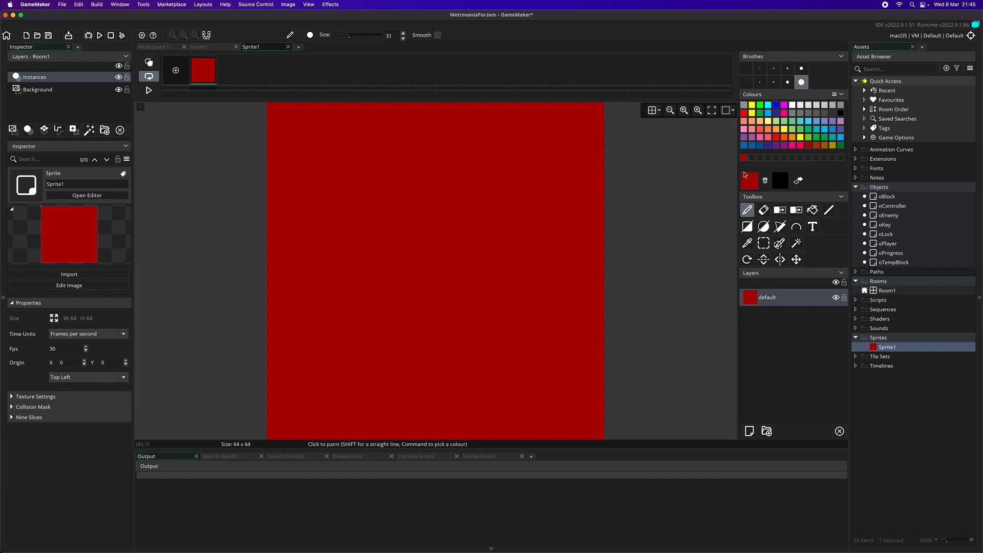
left_click(802, 106)
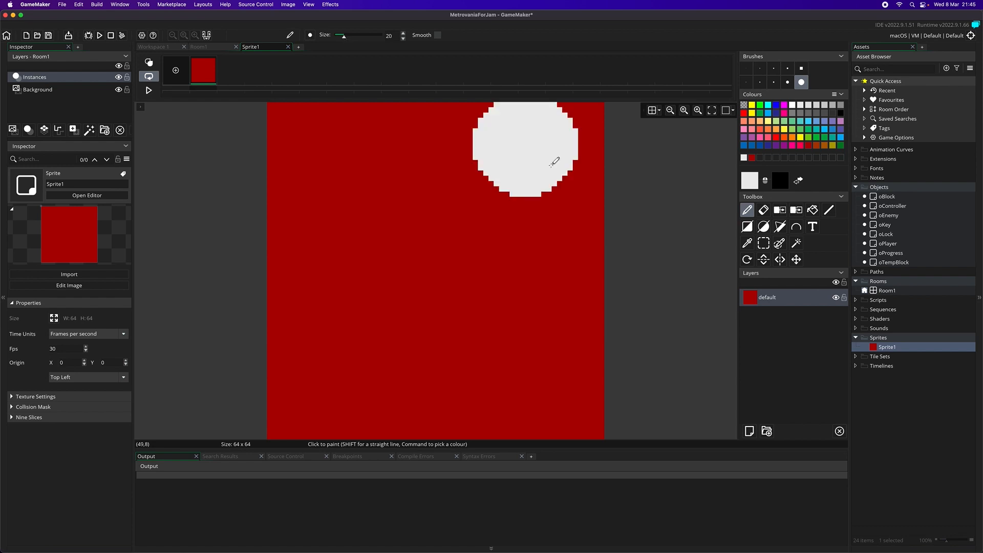
left_click(513, 176)
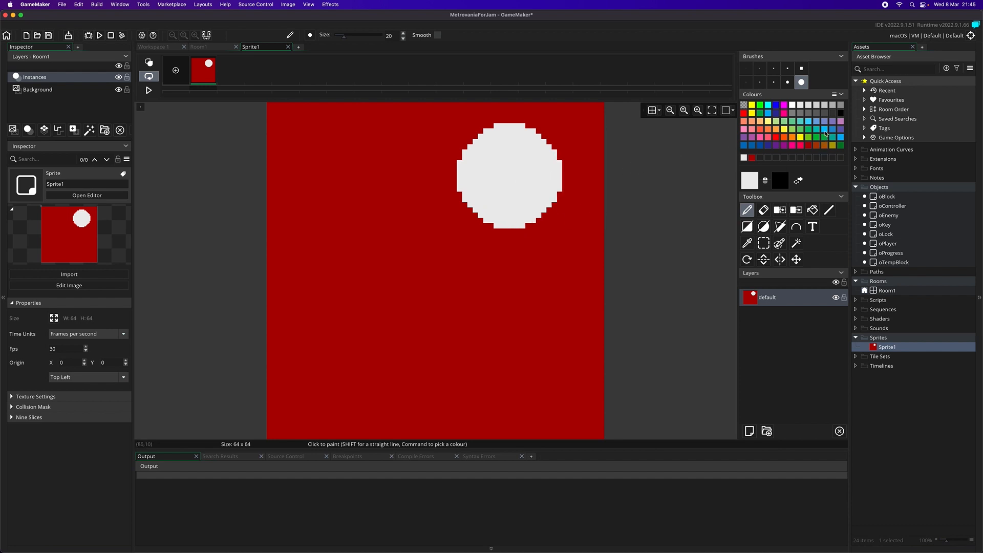
- Paint a black pupil inside the eyeball with a size 14 round brush and a near-white highlight on it with size 5
left_click(841, 113)
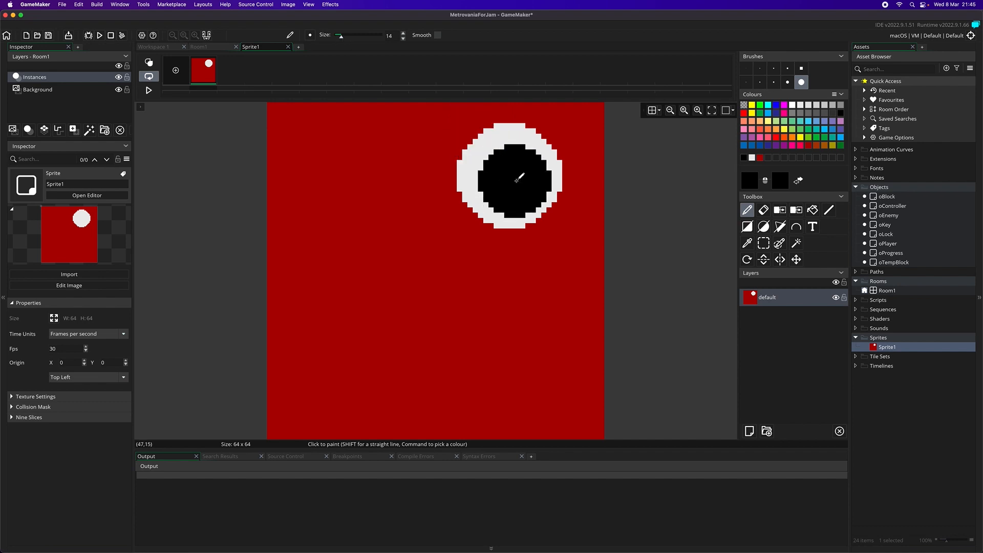
left_click(520, 177)
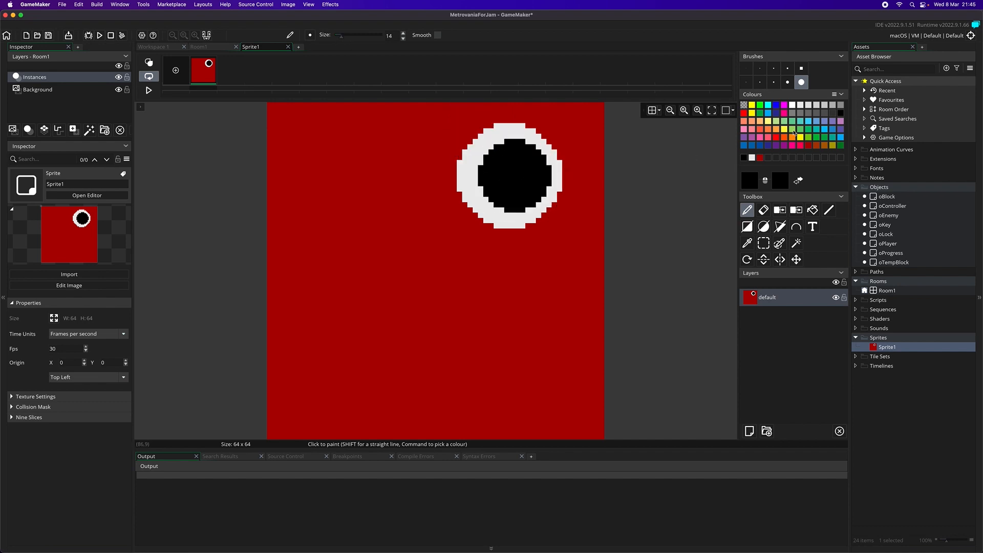
left_click(787, 82)
left_click(753, 159)
left_click(524, 166)
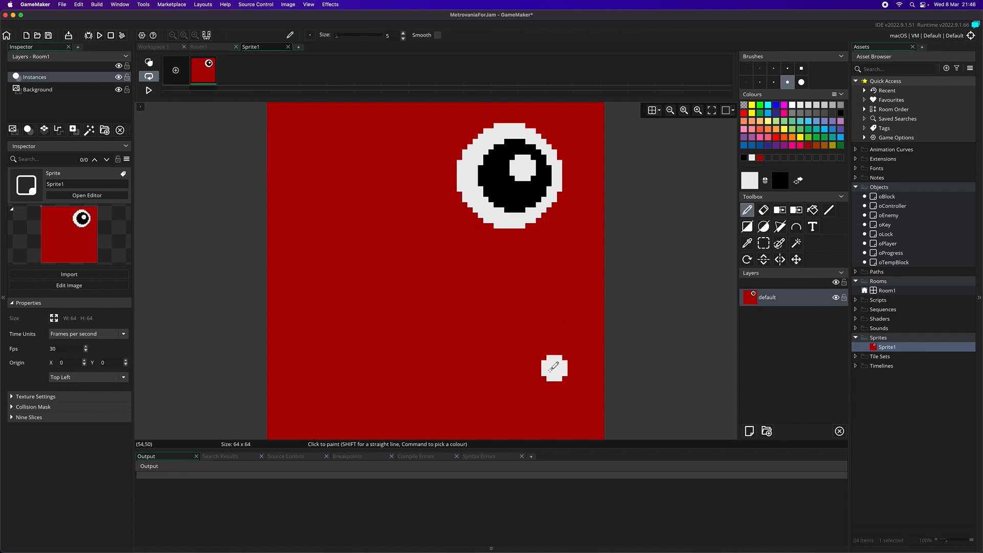
- Erase a wedge-shaped mouth into the red square's right edge, below the eye, with eraser size 5
left_click(763, 210)
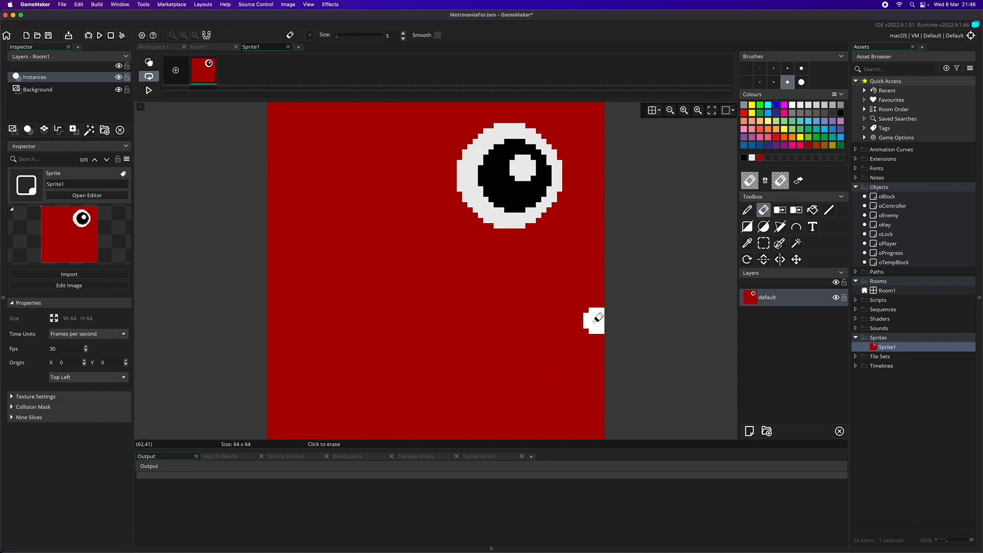
mouse_move(592, 320)
left_mouse_down()
mouse_move(530, 347)
mouse_move(592, 394)
mouse_move(599, 352)
left_mouse_up()
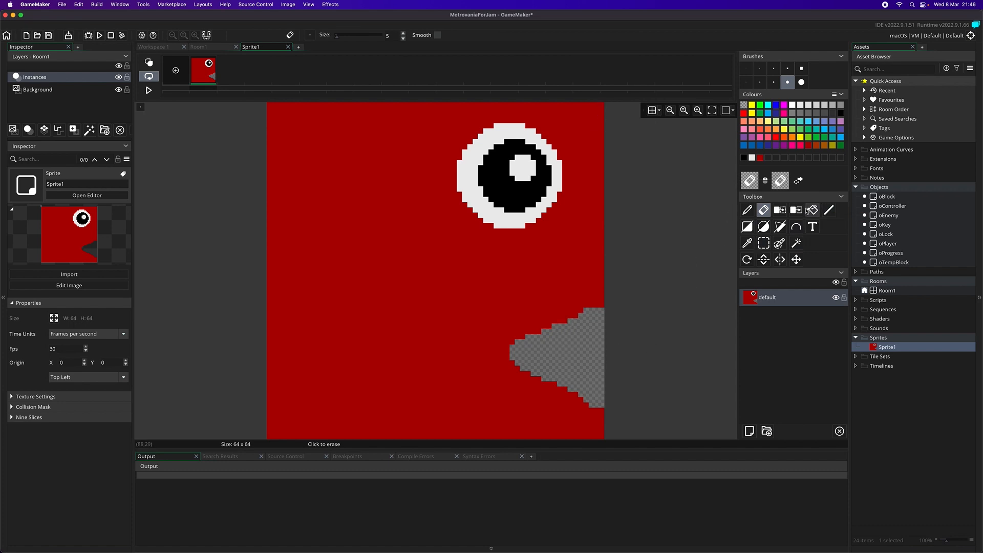
- Create a new sprite in the Sprites group and fill its whole 64 x 64 canvas with green
right_click(893, 340)
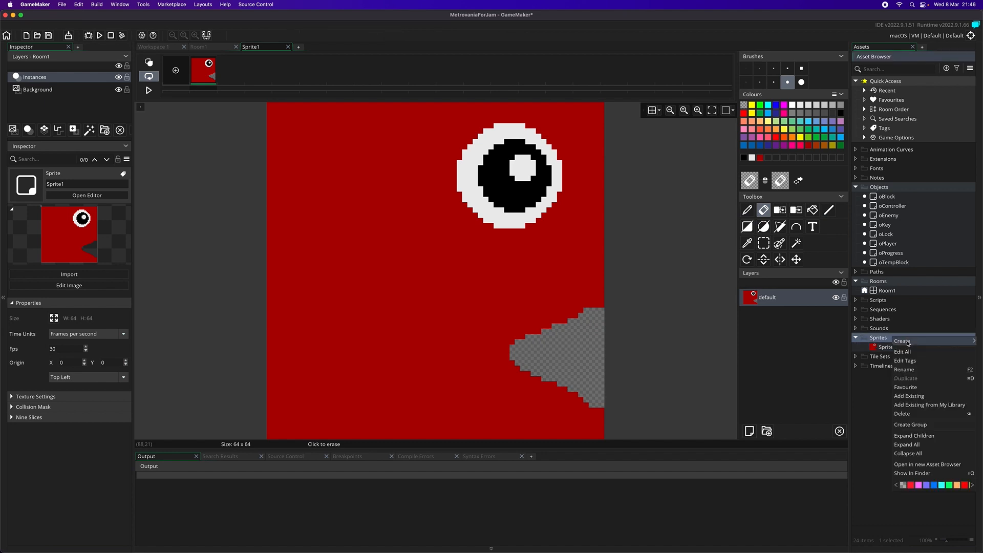
mouse_move(911, 342)
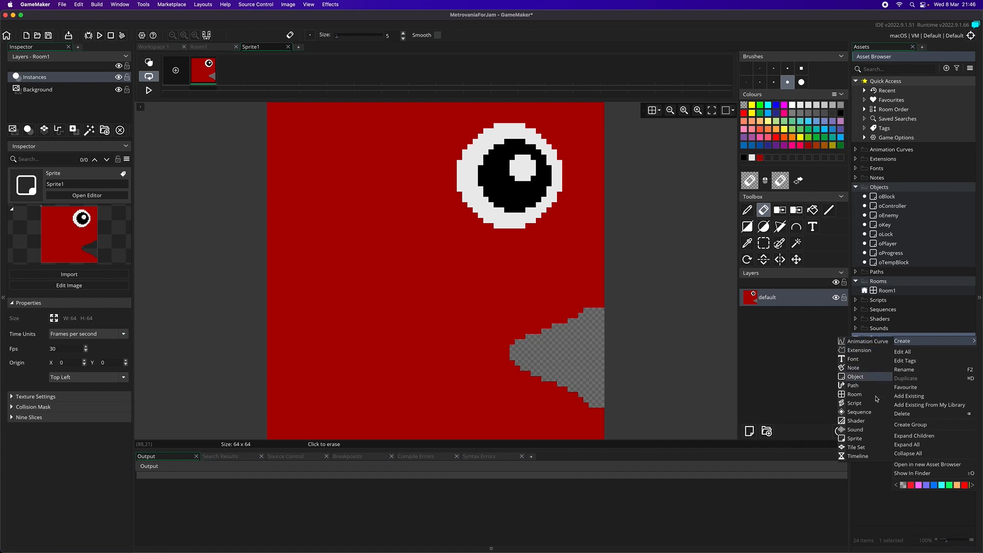
left_click(876, 438)
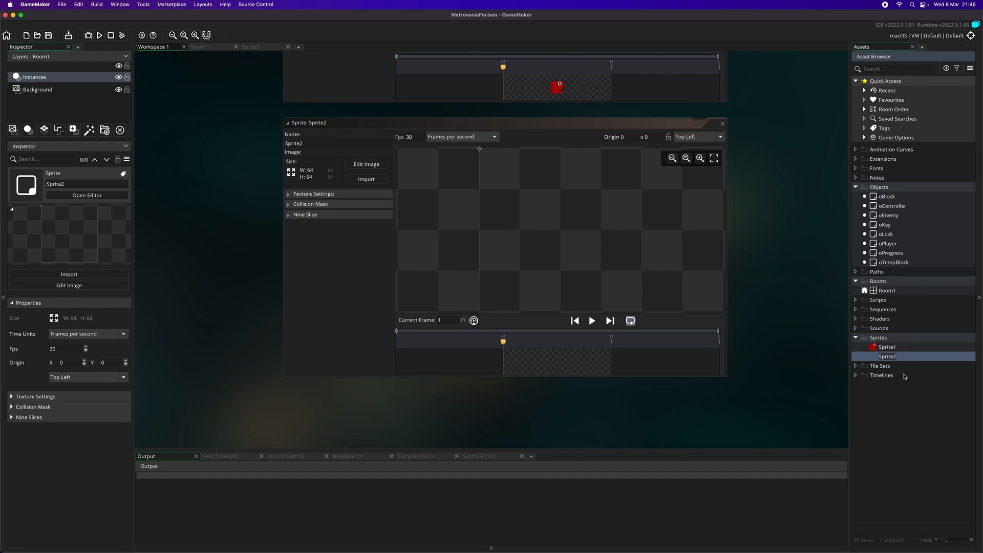
left_click(366, 164)
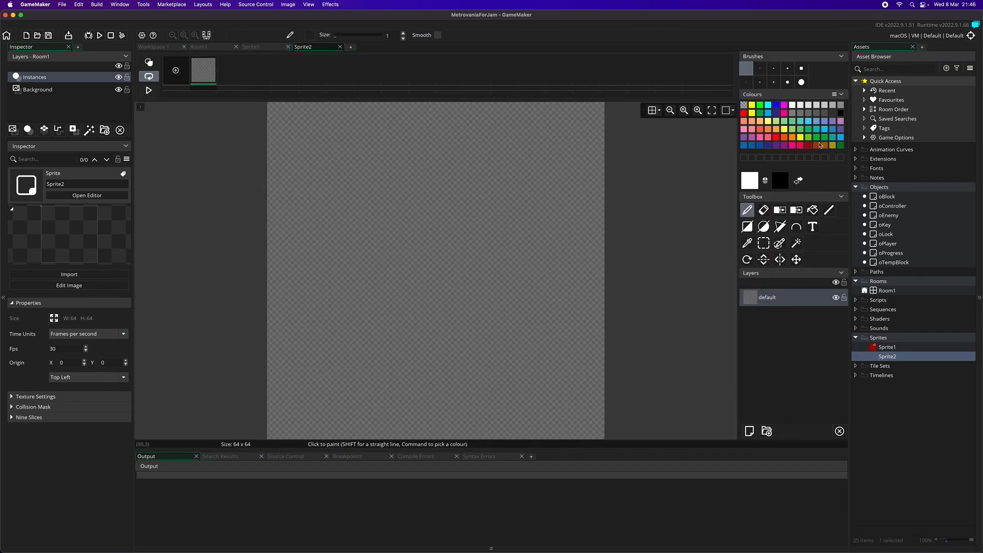
left_click(825, 138)
left_click(812, 211)
left_click(546, 260)
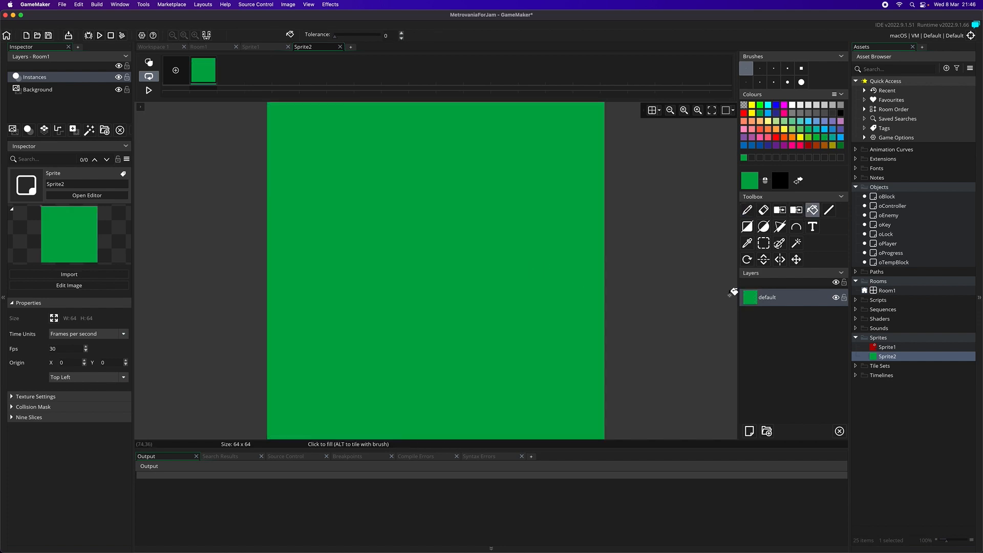
- Round off the green square's two upper corners with a size 7 eraser
left_click(764, 211)
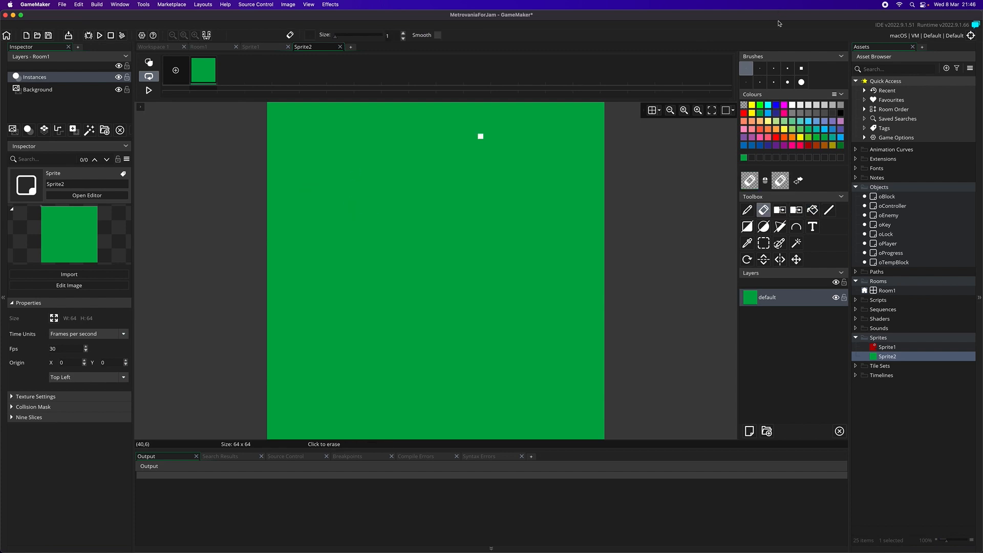
left_click(787, 68)
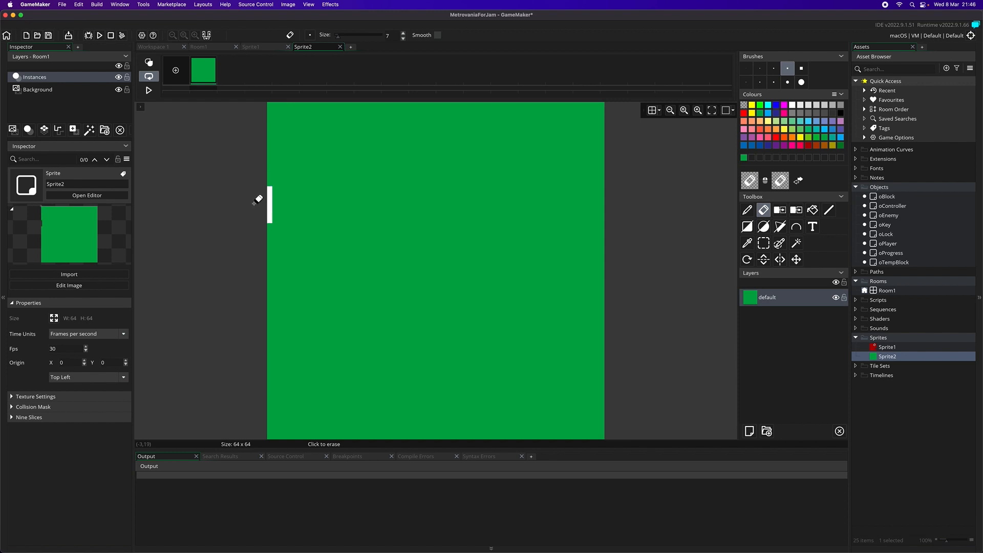
mouse_move(255, 204)
left_mouse_down()
mouse_move(279, 134)
mouse_move(330, 95)
mouse_move(462, 102)
mouse_move(526, 92)
left_mouse_up()
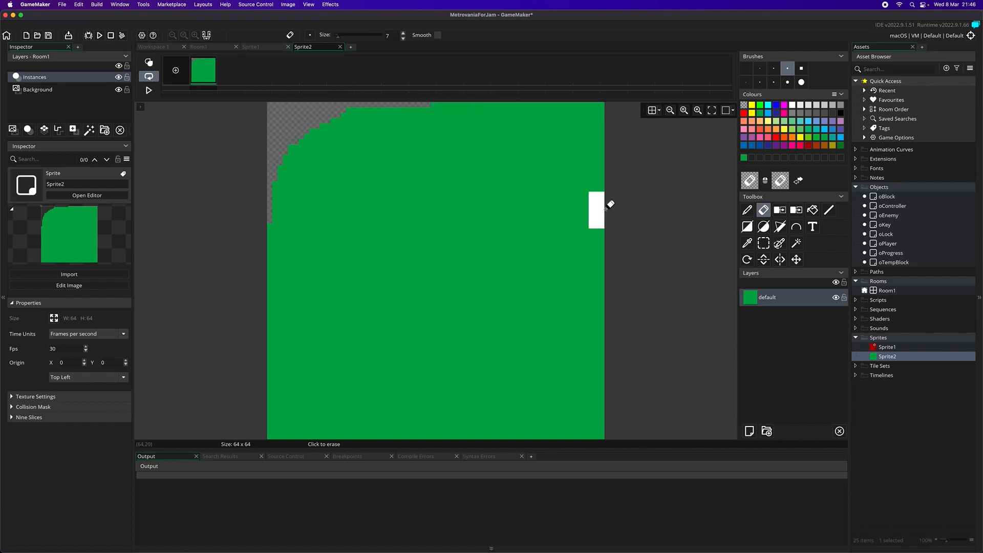
mouse_move(616, 185)
left_mouse_down()
mouse_move(585, 114)
mouse_move(542, 95)
mouse_move(480, 93)
left_mouse_up()
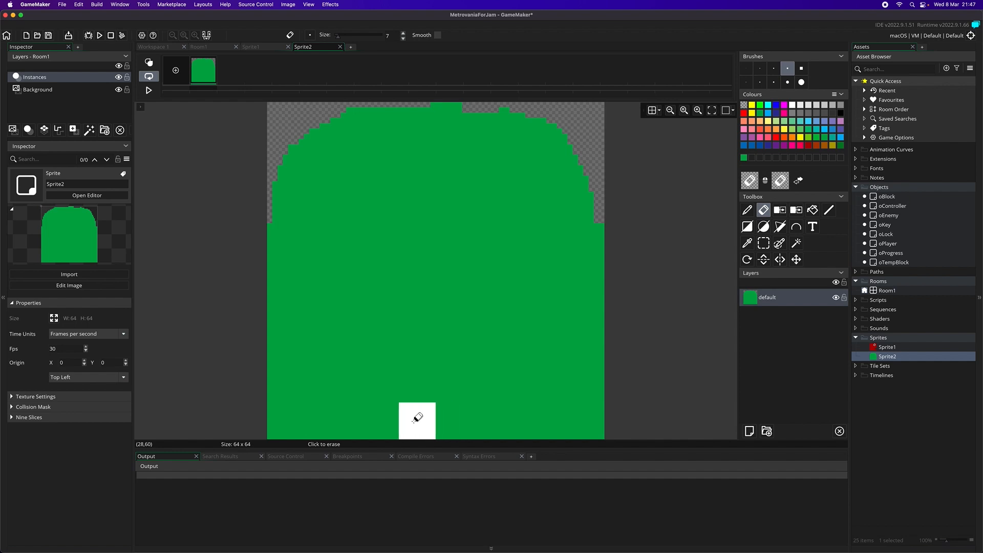
- Erase the lower part of the green shape between and beside two legs, clearing the leftover pixels
mouse_move(416, 413)
left_mouse_down()
mouse_move(418, 369)
mouse_move(435, 333)
mouse_move(453, 420)
left_mouse_up()
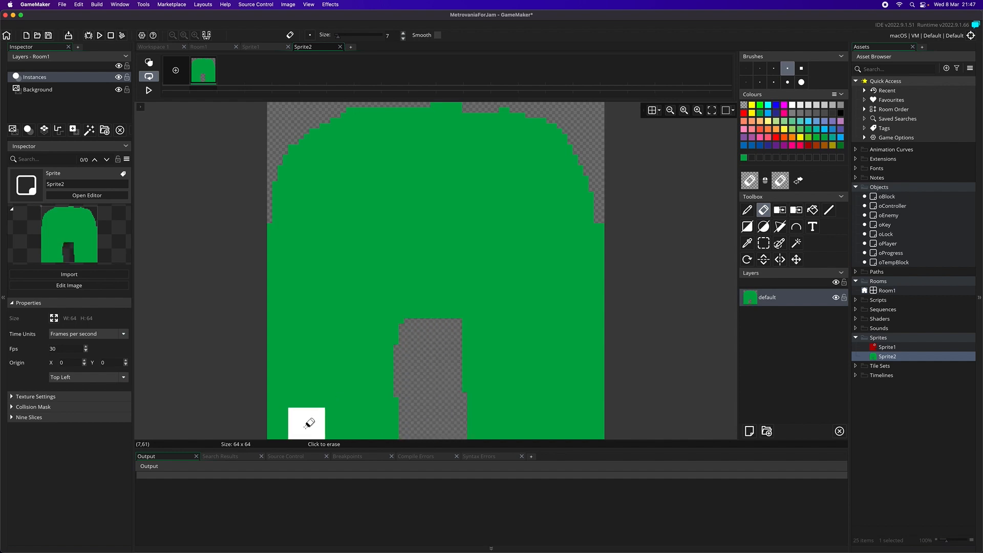
mouse_move(311, 411)
left_mouse_down()
mouse_move(318, 345)
mouse_move(292, 390)
mouse_move(287, 431)
left_mouse_up()
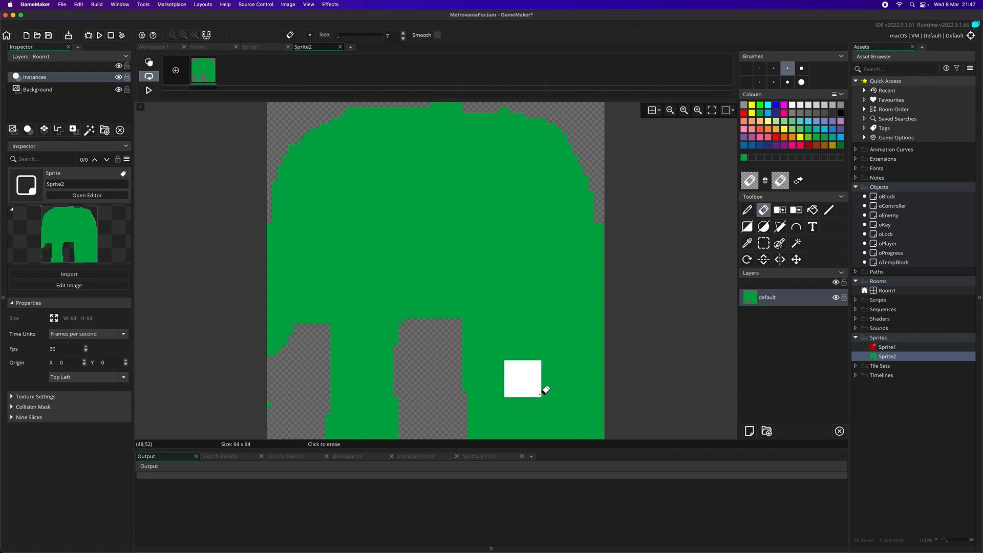
mouse_move(559, 430)
left_mouse_down()
mouse_move(567, 332)
mouse_move(600, 386)
mouse_move(599, 432)
left_mouse_up()
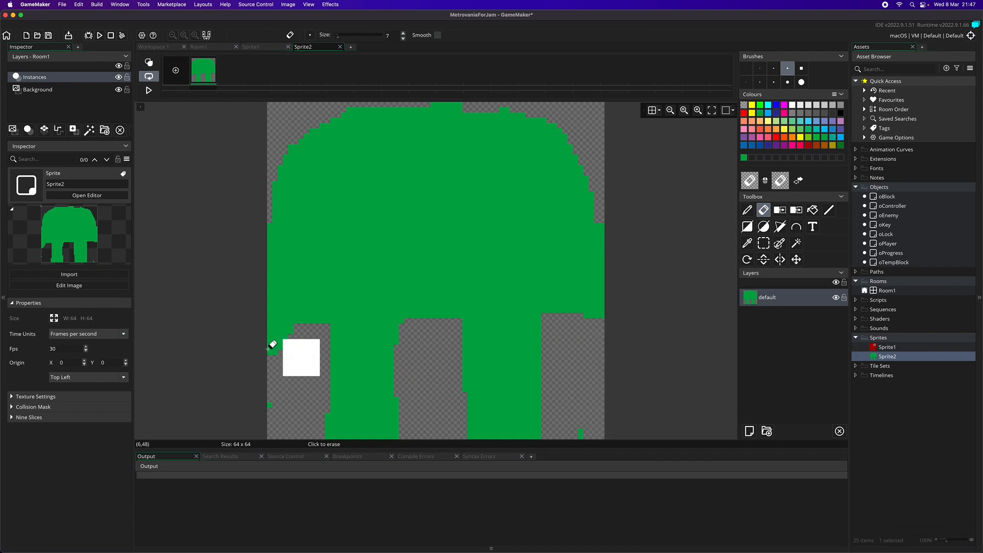
left_click(282, 421)
mouse_move(599, 426)
left_mouse_down()
mouse_move(543, 421)
mouse_move(543, 336)
left_mouse_up()
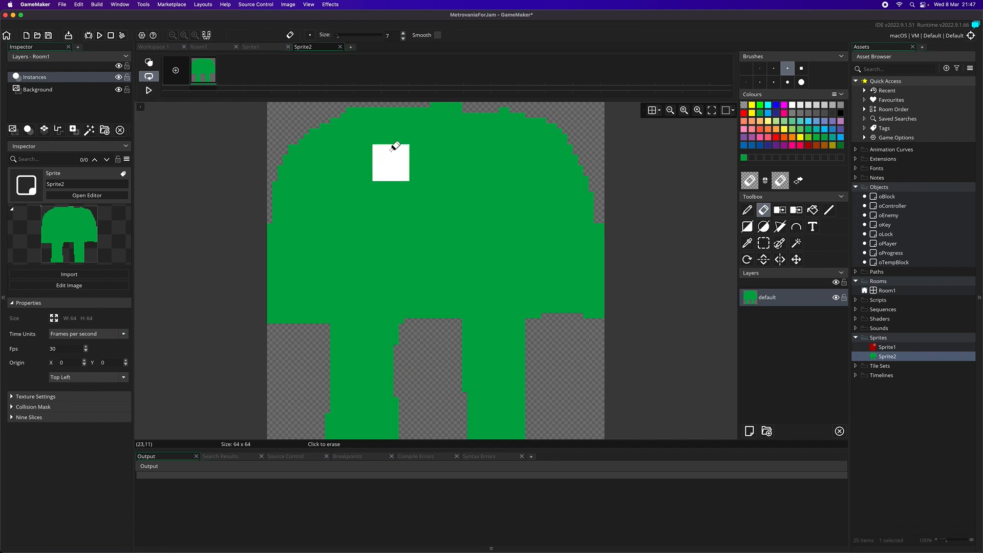
- Carve a head and shoulders from the green shape, and separate two arms from the torso with a size 5 eraser
mouse_move(395, 115)
left_mouse_down()
mouse_move(384, 118)
mouse_move(382, 155)
mouse_move(299, 167)
mouse_move(347, 121)
mouse_move(443, 132)
mouse_move(495, 119)
mouse_move(570, 169)
mouse_move(552, 124)
mouse_move(569, 146)
left_mouse_up()
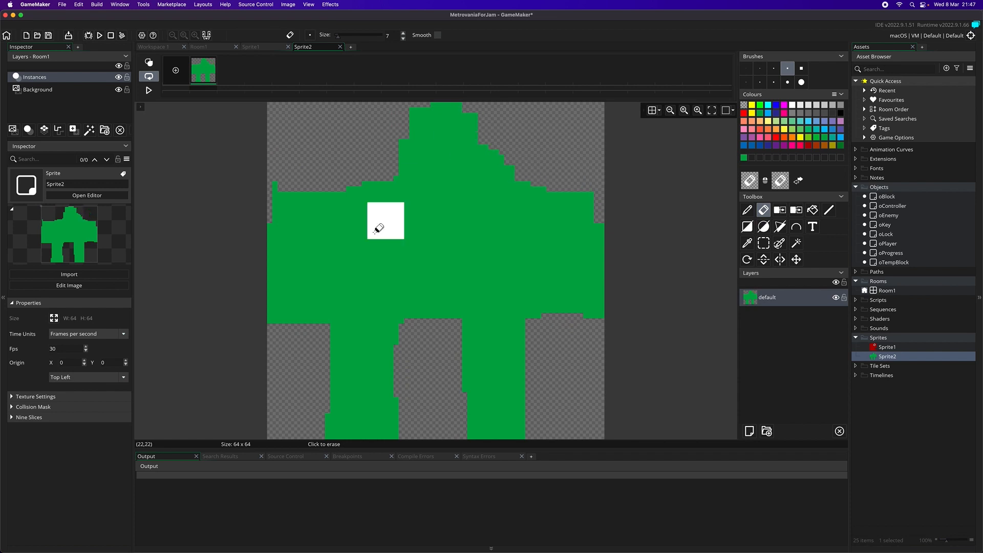
left_click(774, 68)
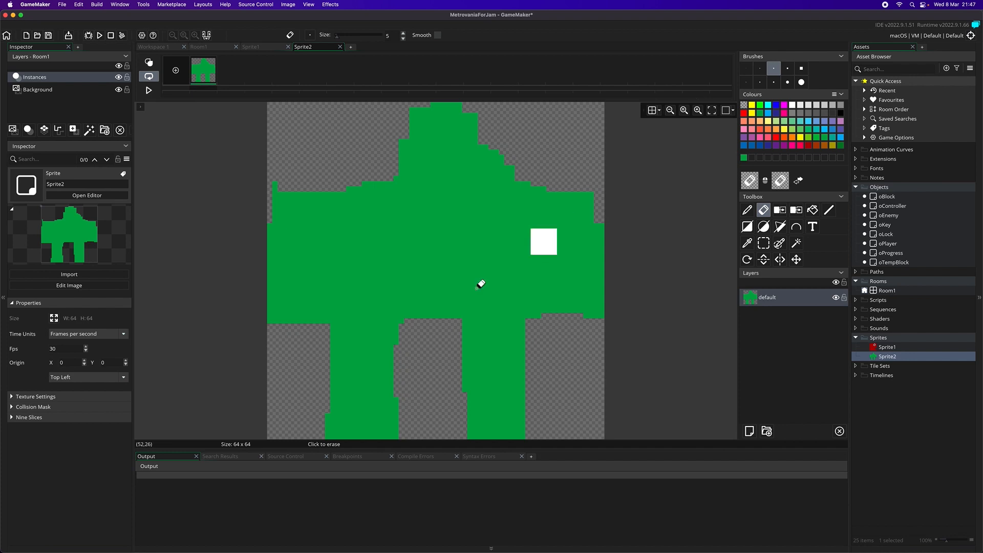
mouse_move(306, 329)
left_mouse_down()
mouse_move(327, 257)
mouse_move(340, 248)
left_mouse_up()
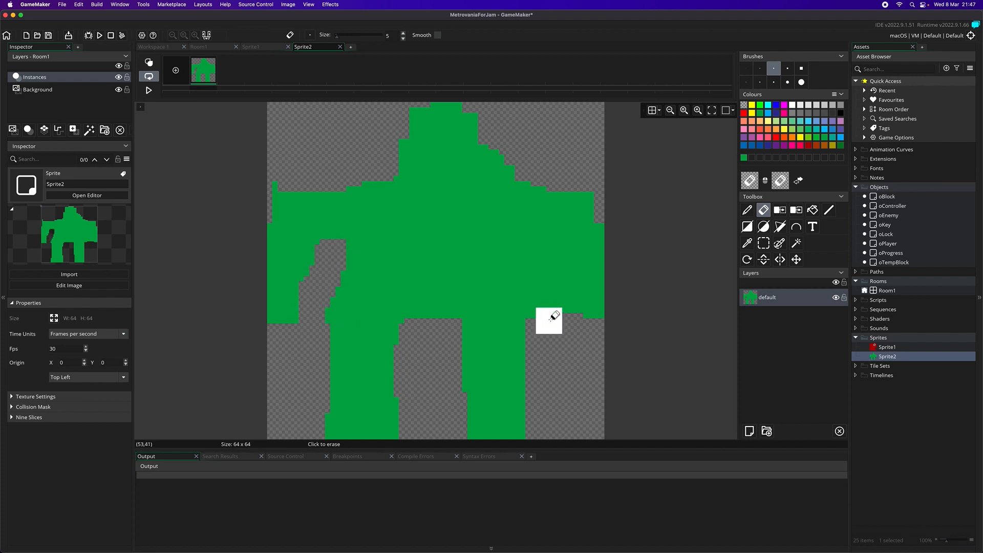
mouse_move(549, 311)
left_mouse_down()
mouse_move(539, 251)
mouse_move(528, 247)
left_mouse_up()
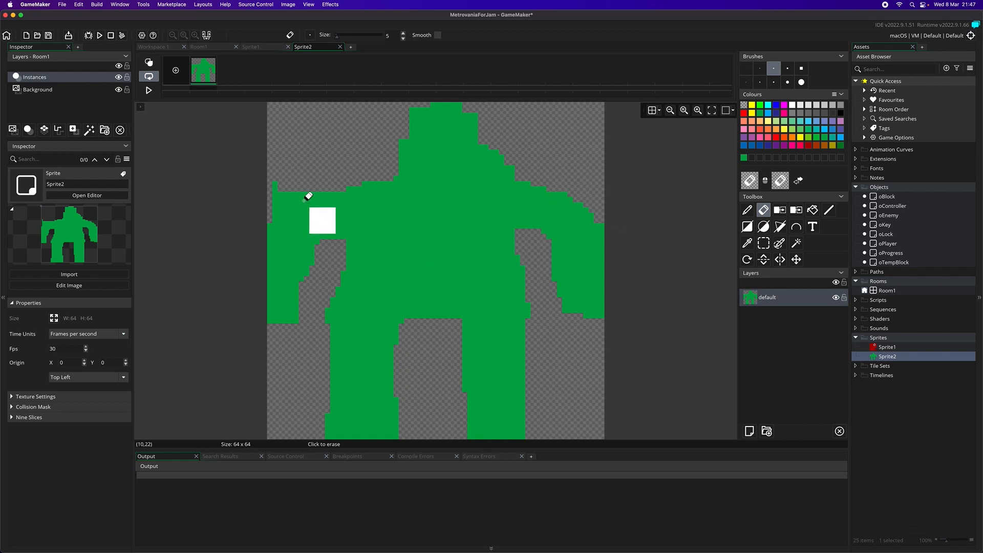
left_click(271, 189)
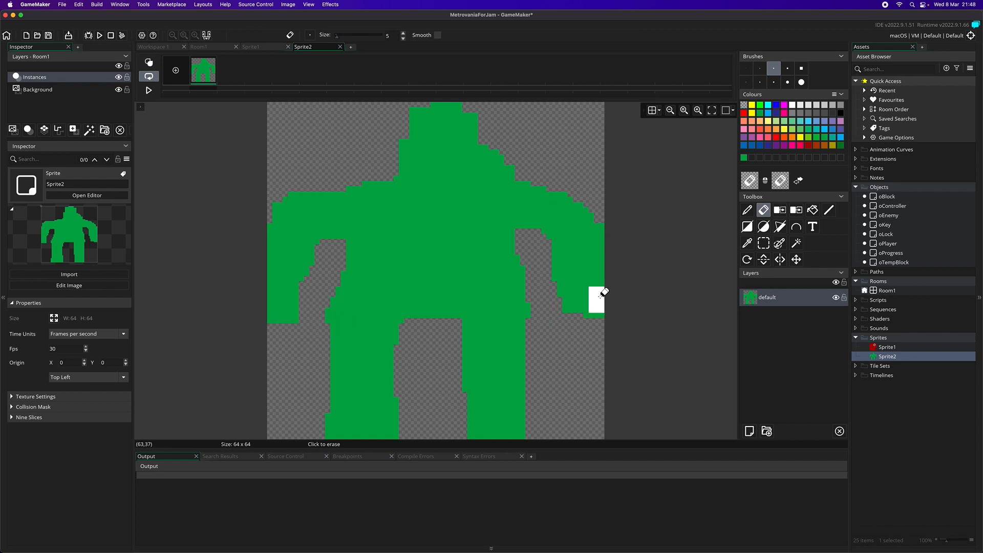
- Undo all the eraser strokes on the green sprite back to the fully filled square
key("super+z")
key("super+z")
key("super+z")
key("super+z")
key("super+z")
key("super+z")
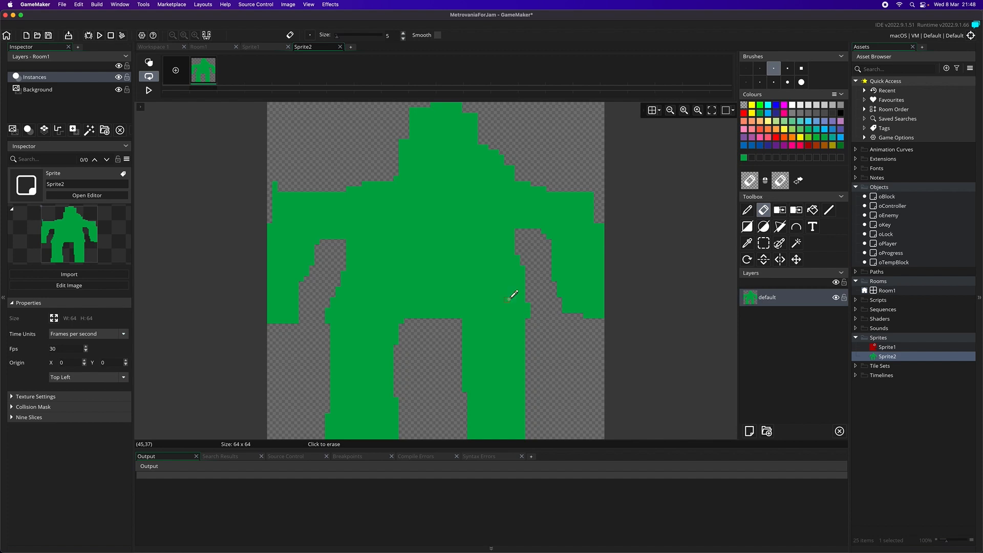
key("super+z")
key("super+z")
key("super+z")
key("super+z")
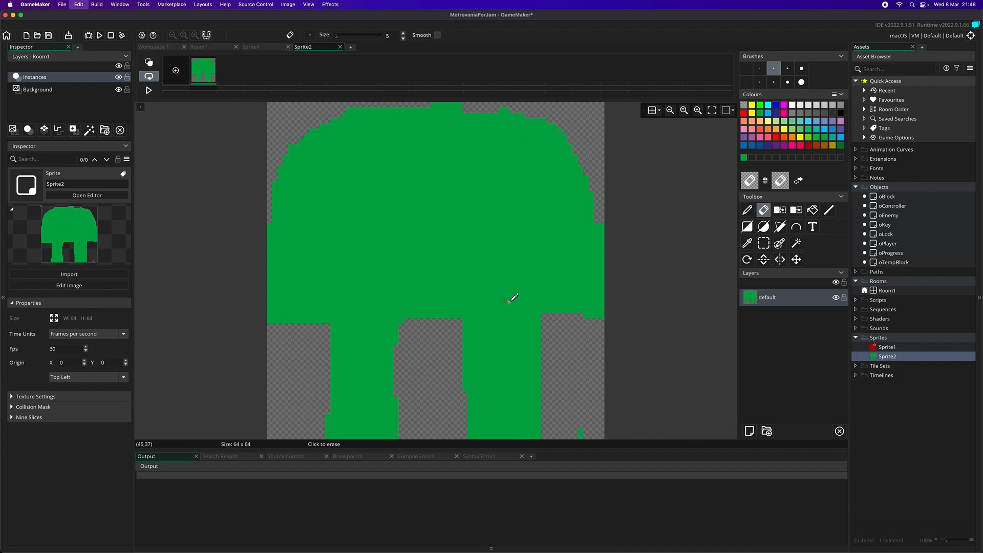
key("super+z")
key("super+z")
key("super+z")
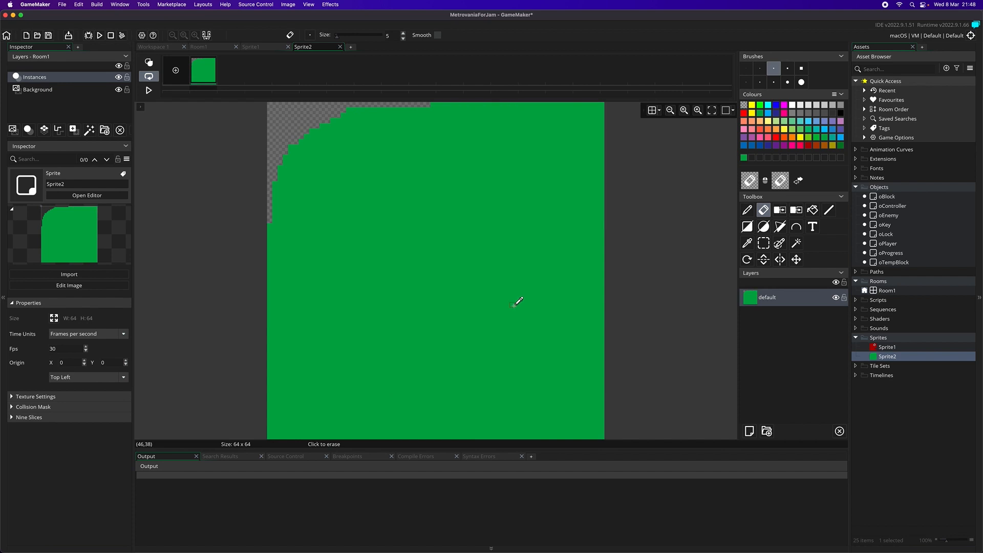
- Duplicate the red sprite Sprite1 and open the copy's image for editing
left_click(887, 348)
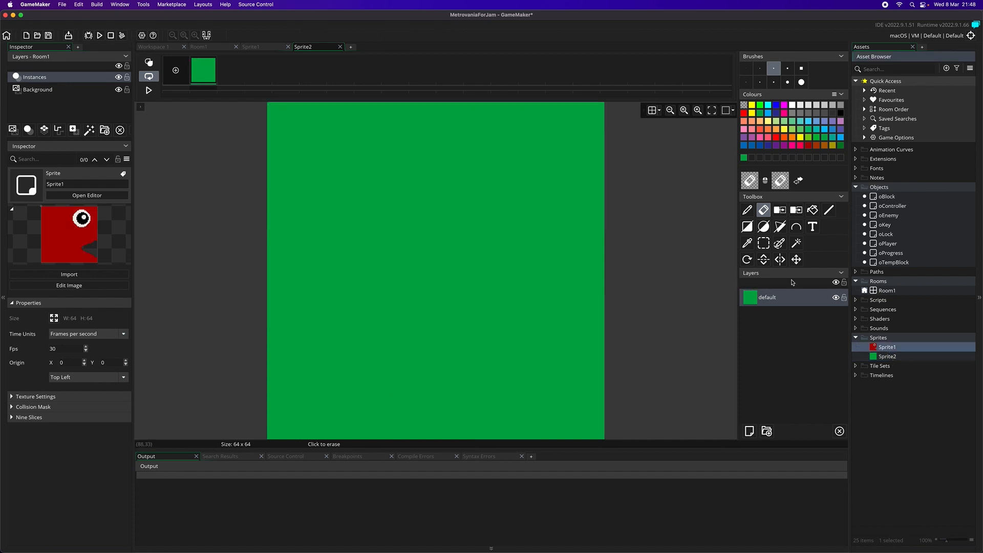
right_click(894, 352)
left_click(920, 434)
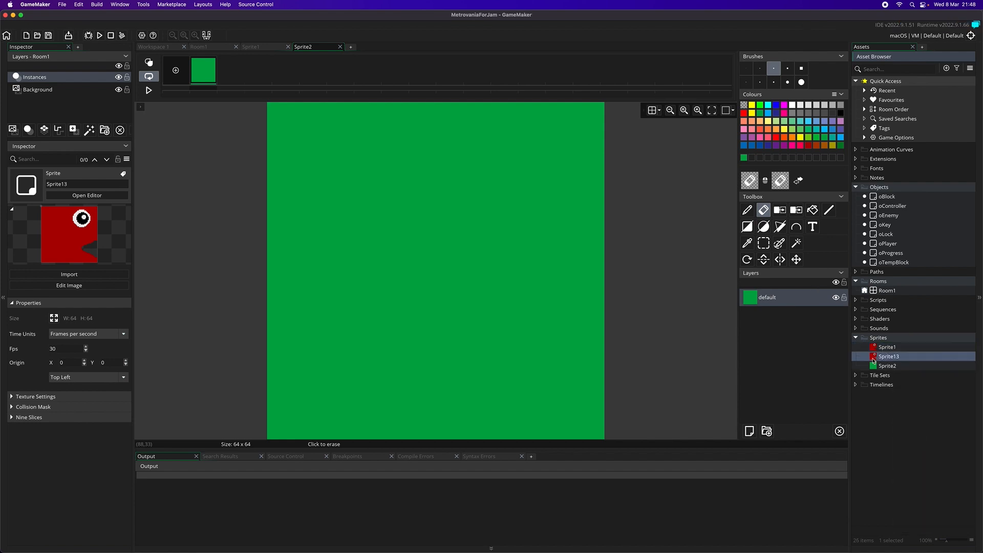
double_click(873, 358)
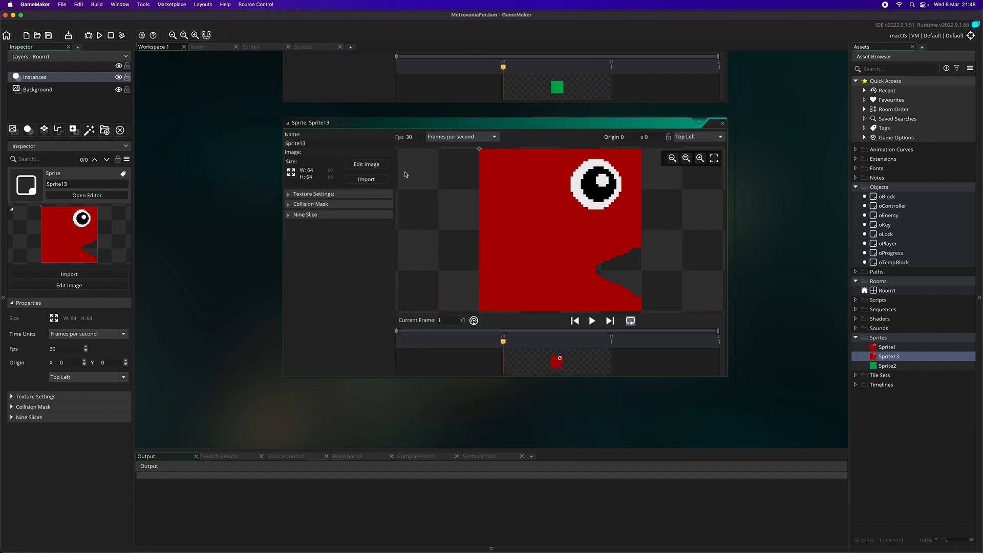
left_click(367, 165)
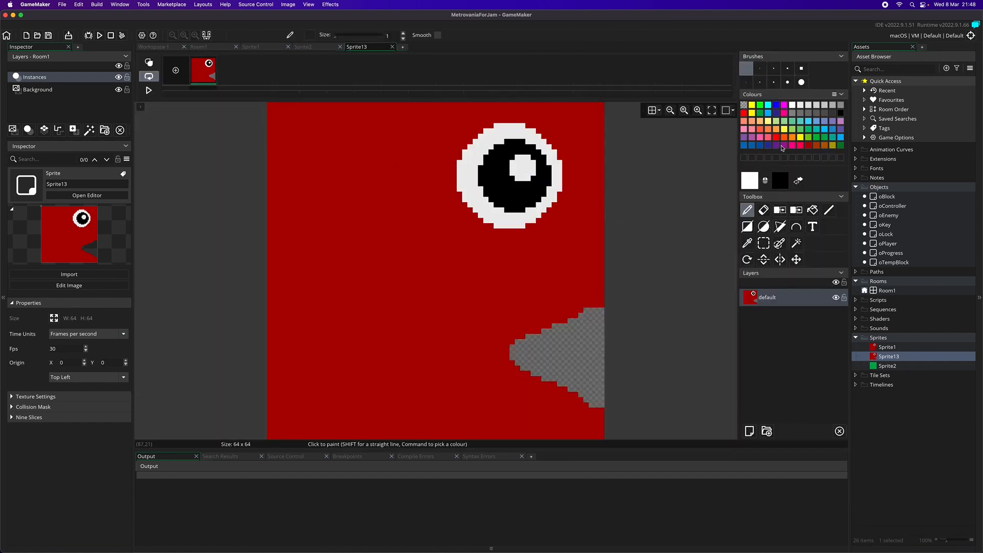
- Fill the duplicate sprite's red body and its wedge-shaped mouth with green, keeping the eye
left_click(818, 139)
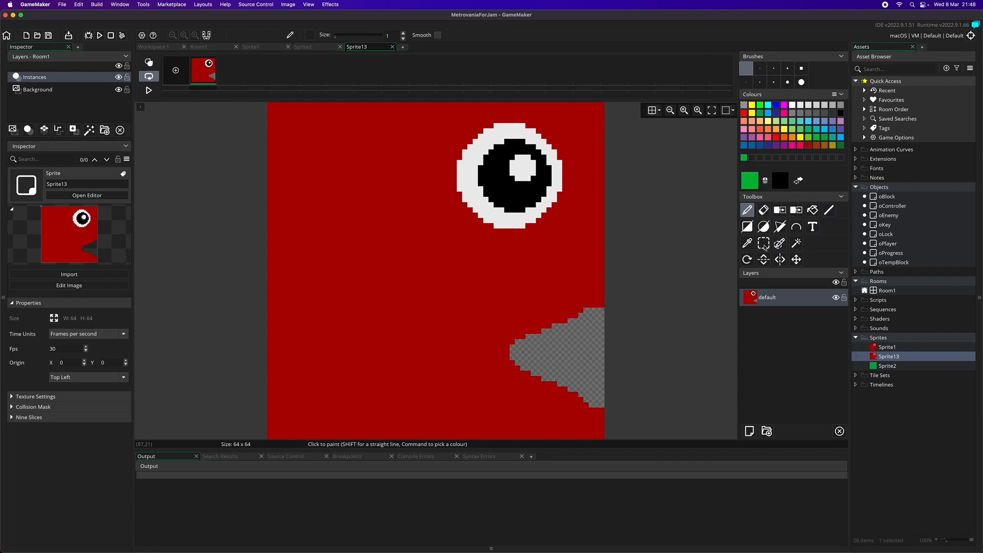
left_click(813, 210)
left_click(417, 316)
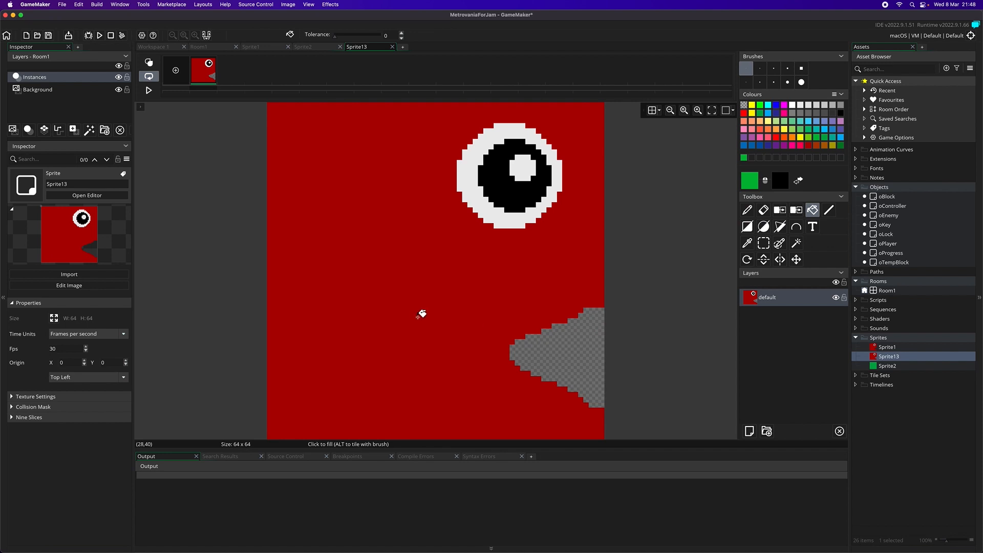
left_click(370, 272)
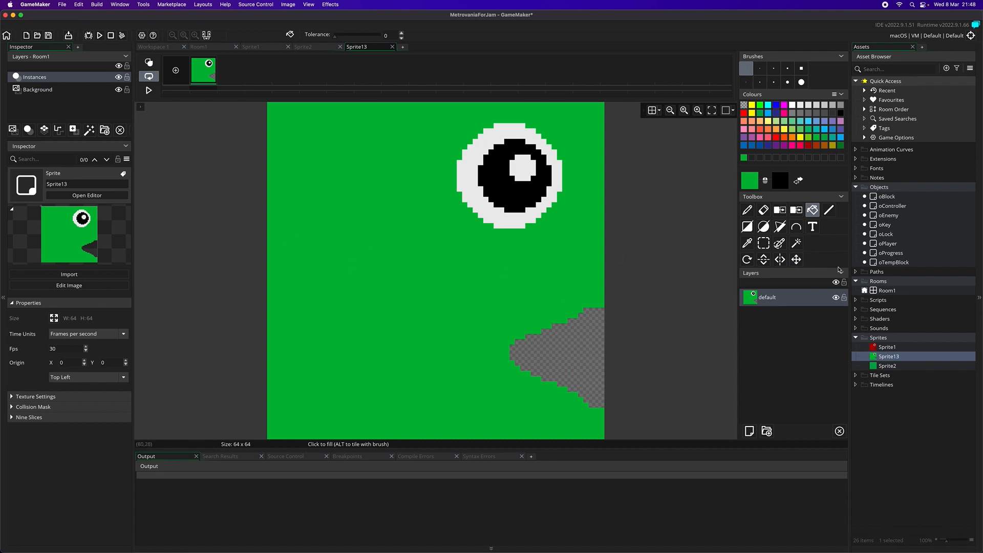
right_click(891, 366)
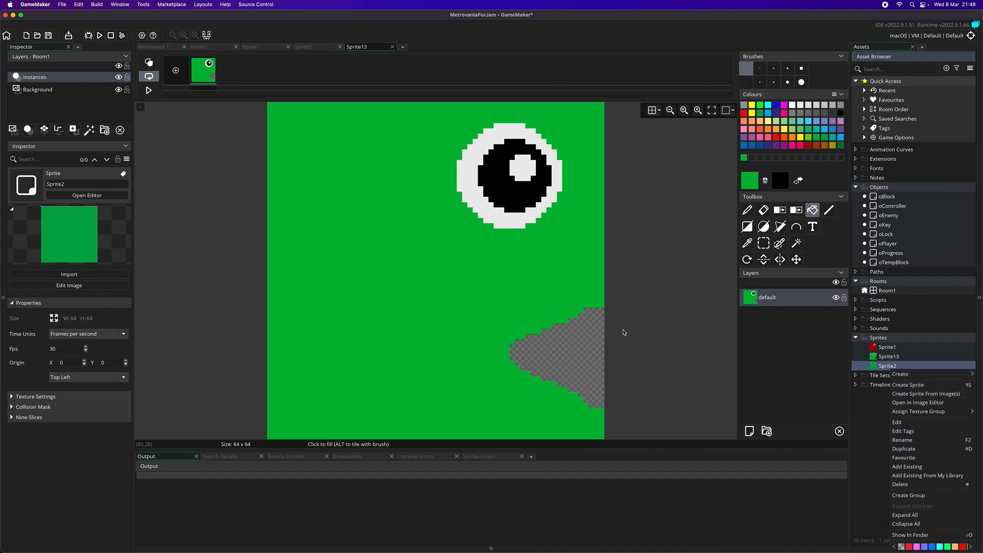
left_click(678, 355)
left_click(572, 362)
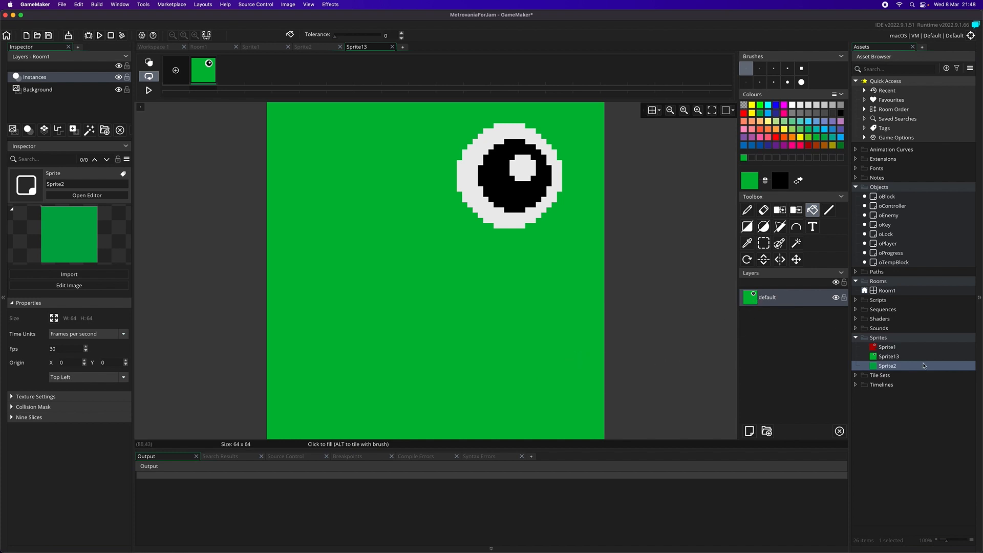
- Open Sprite1's image for editing and fill its wedge-shaped mouth with the body's dark red
left_click(887, 348)
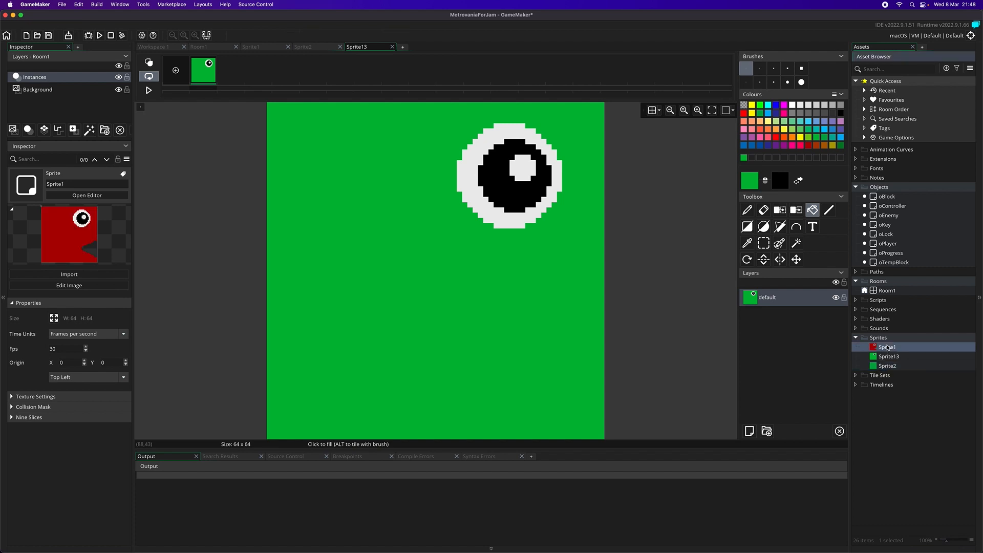
double_click(888, 347)
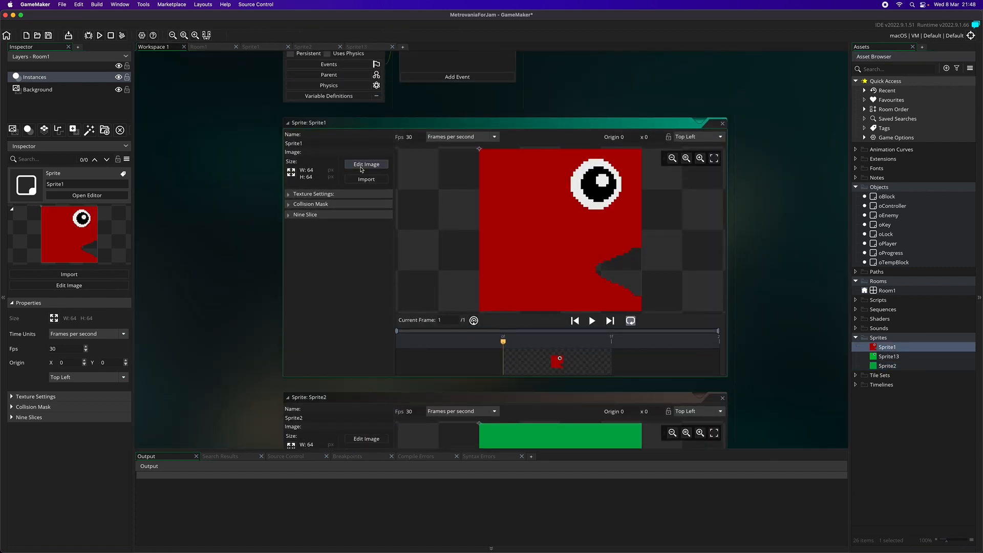
left_click(361, 168)
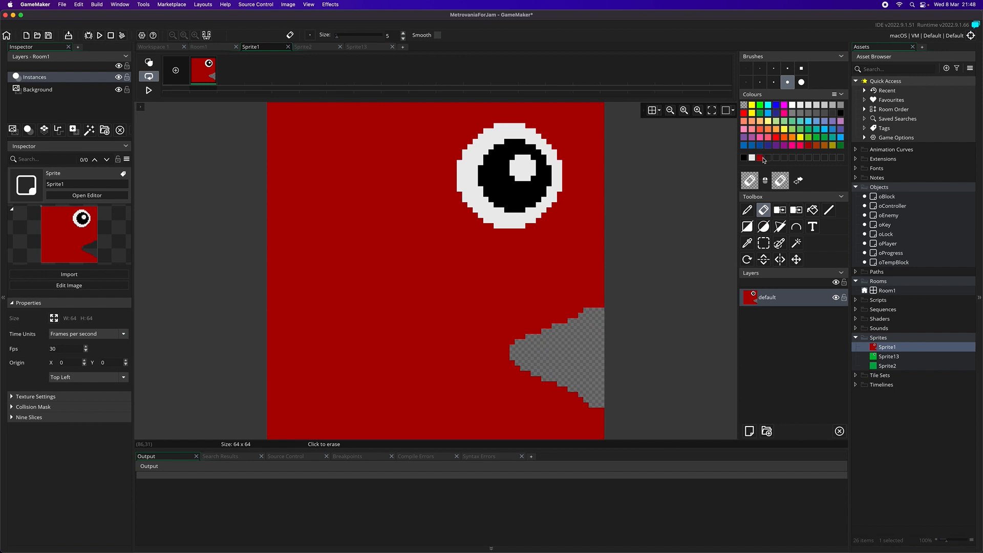
key("p")
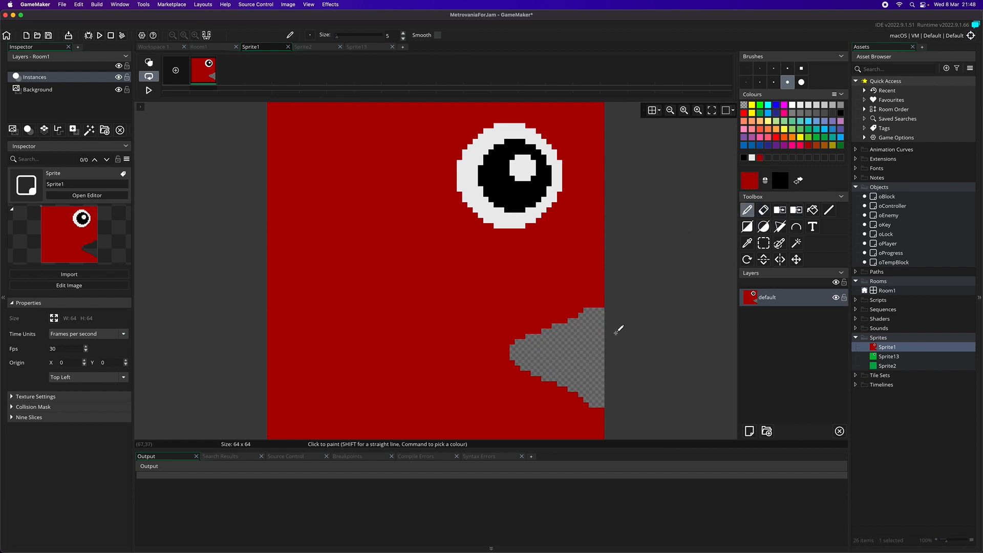
left_click(813, 210)
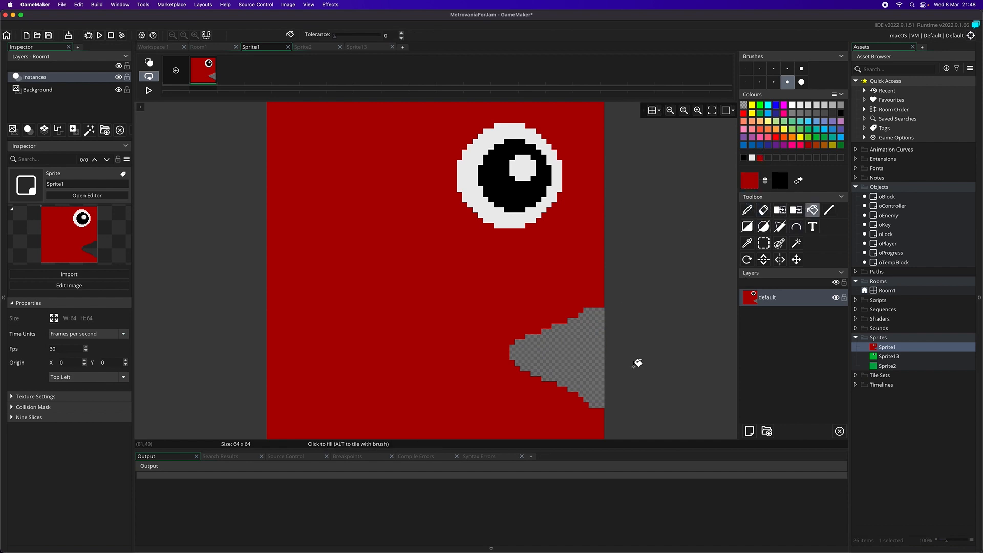
left_click(578, 341)
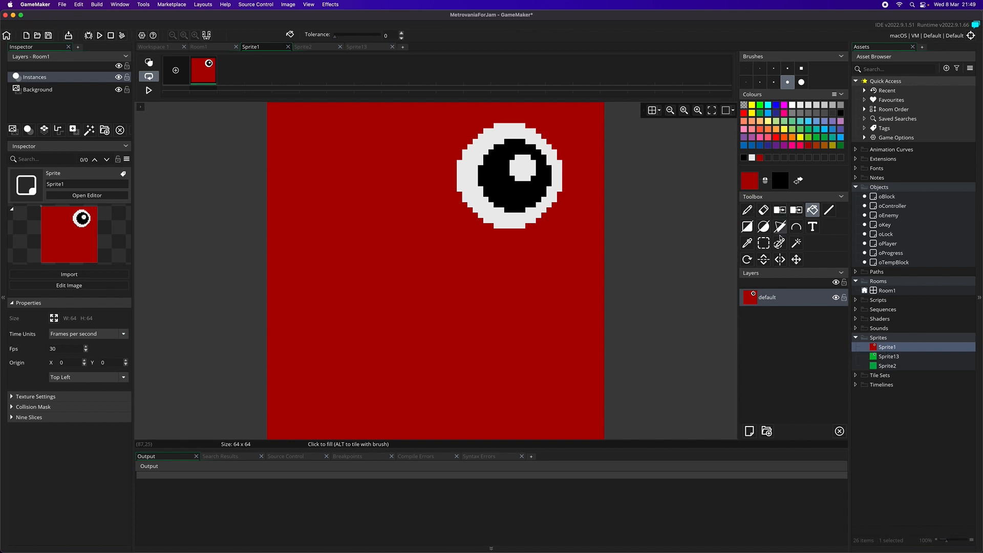
- Copy the existing eye on Sprite1 as a brush and stamp a second eye beside it on the red body
left_click(763, 243)
left_click_drag(441, 239, 560, 121)
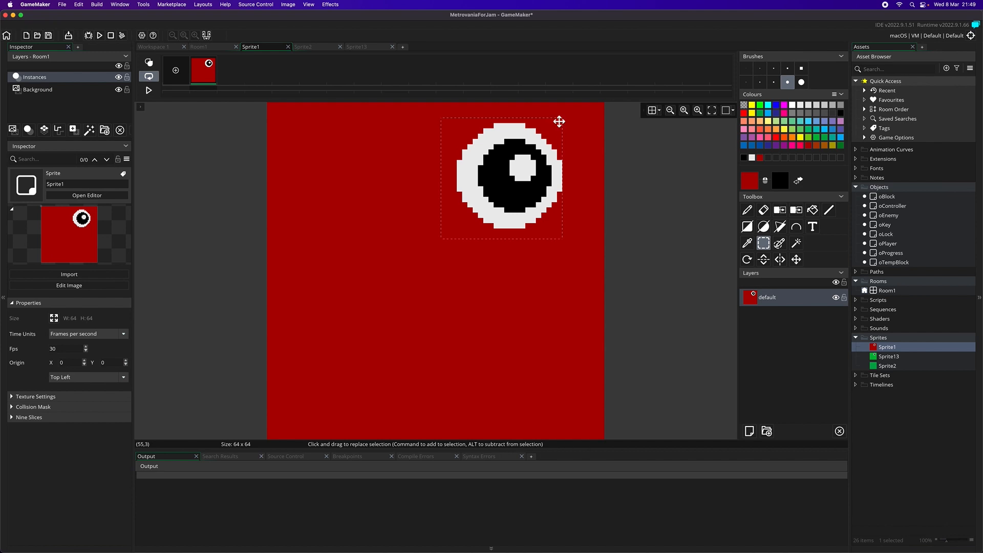
key("super+b")
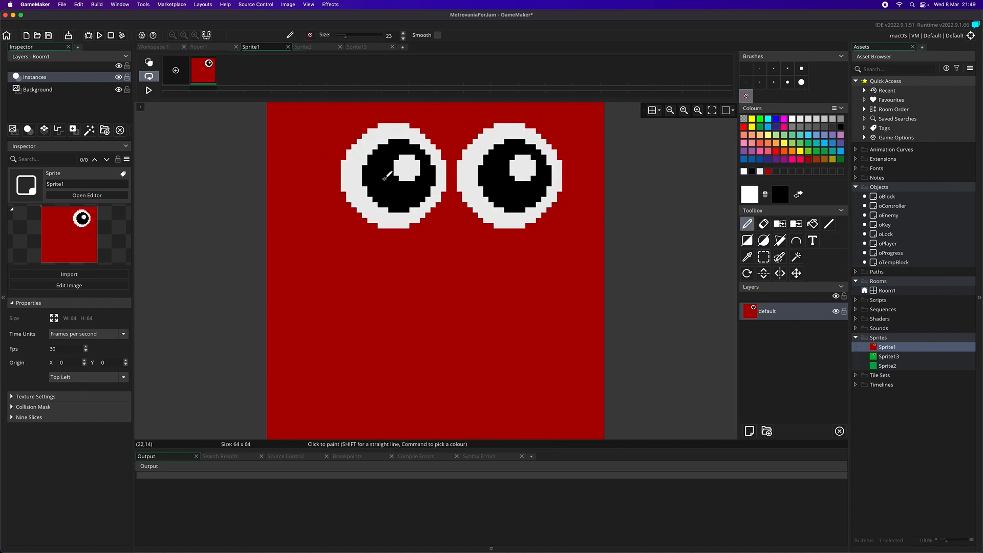
left_click(385, 177)
- Open the image of the green sprite Sprite13 for editing
double_click(891, 357)
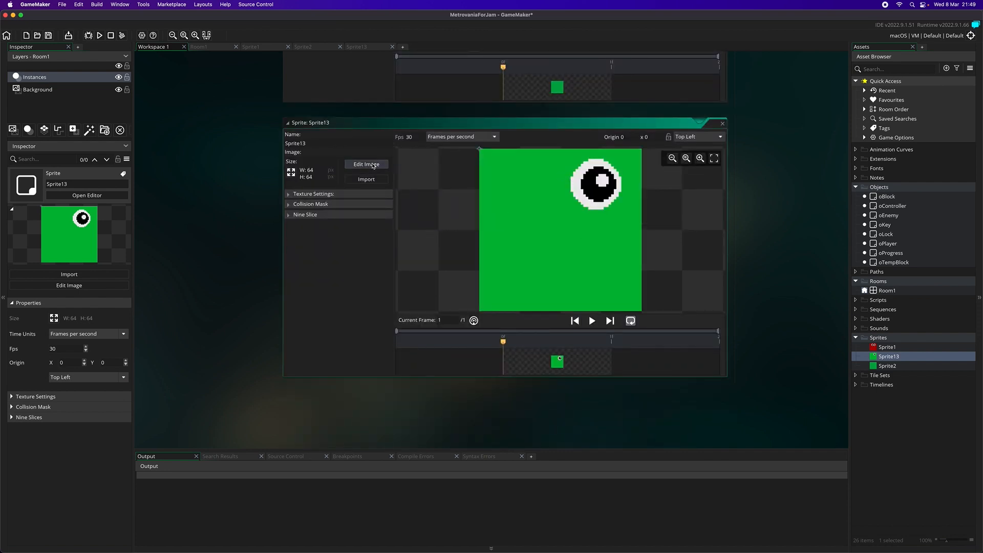
left_click(369, 164)
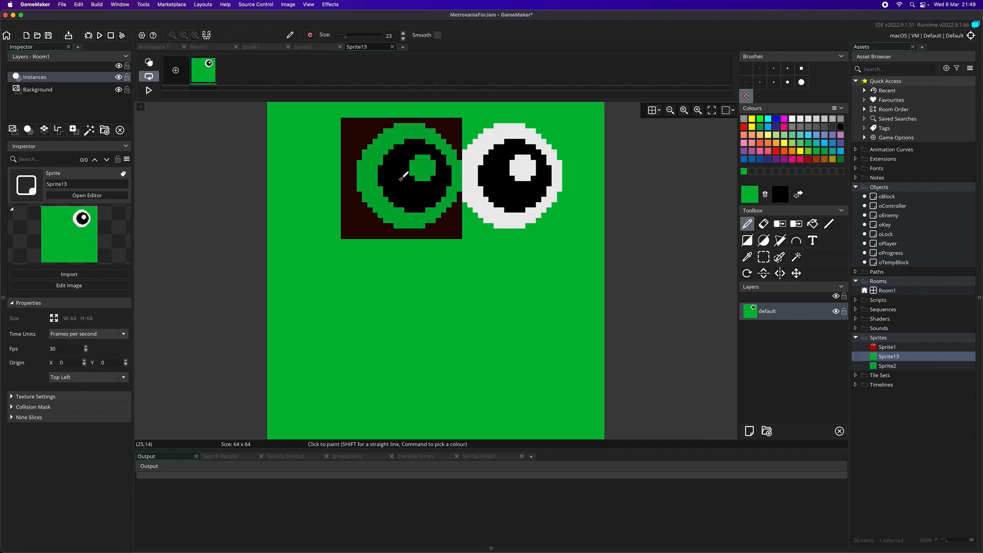
left_click(889, 348)
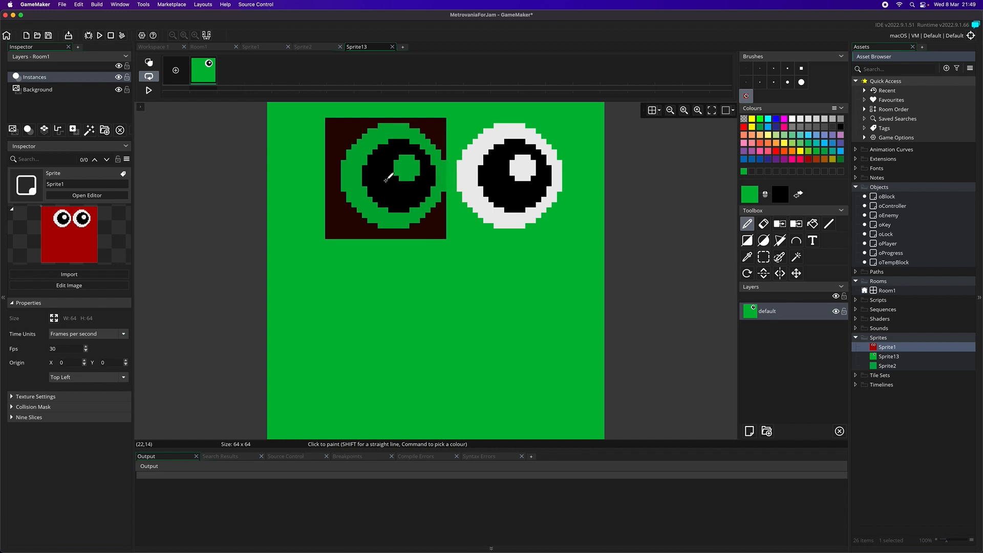
left_click(388, 179)
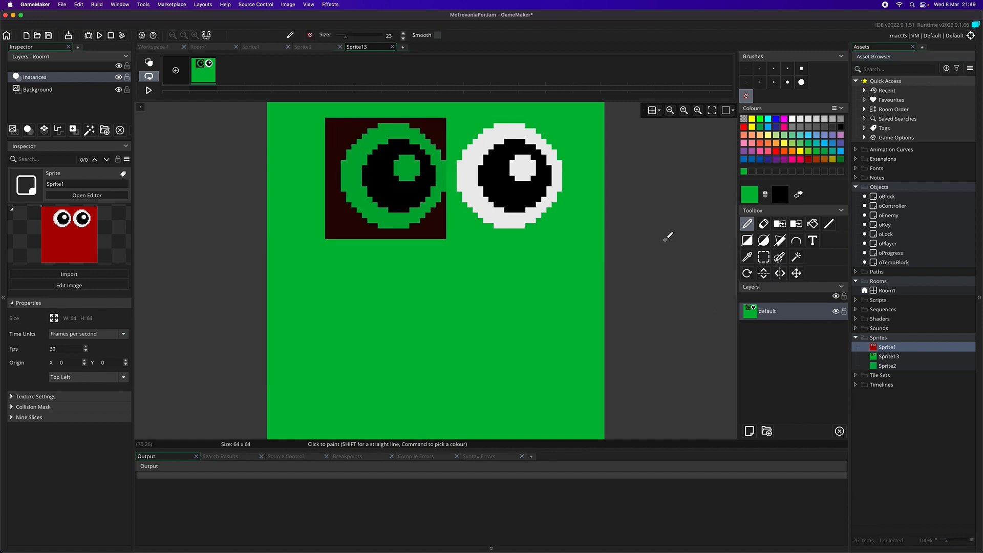
key("super+z")
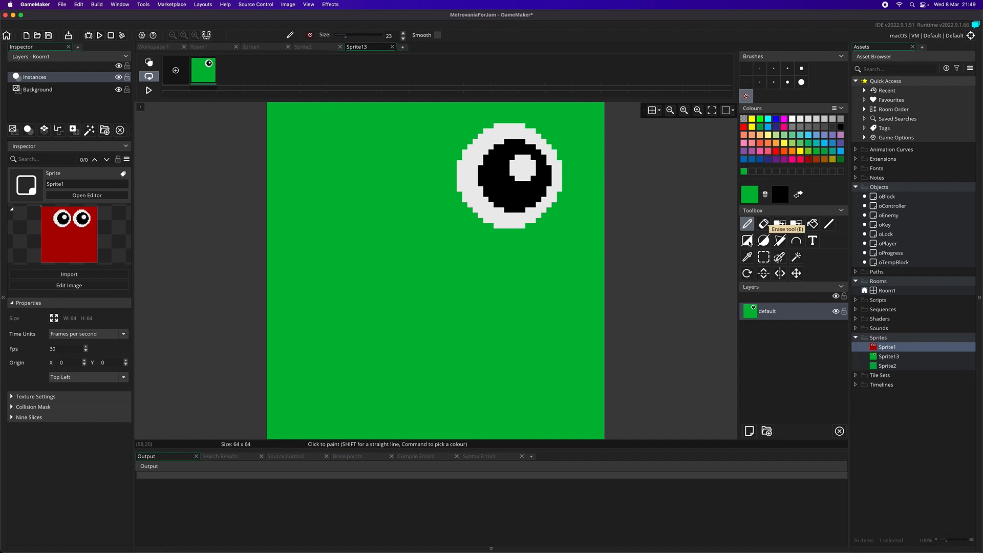
- Make a brush from Sprite13's own eye and stamp a matching second eye beside it on the green body
left_click(763, 256)
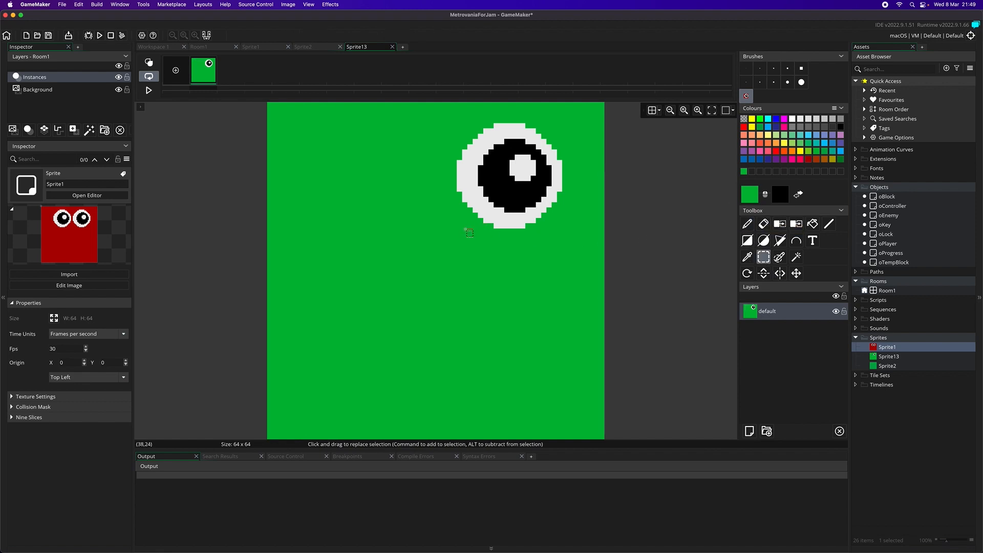
left_click_drag(457, 233, 562, 134)
key("super+b")
left_click(396, 177)
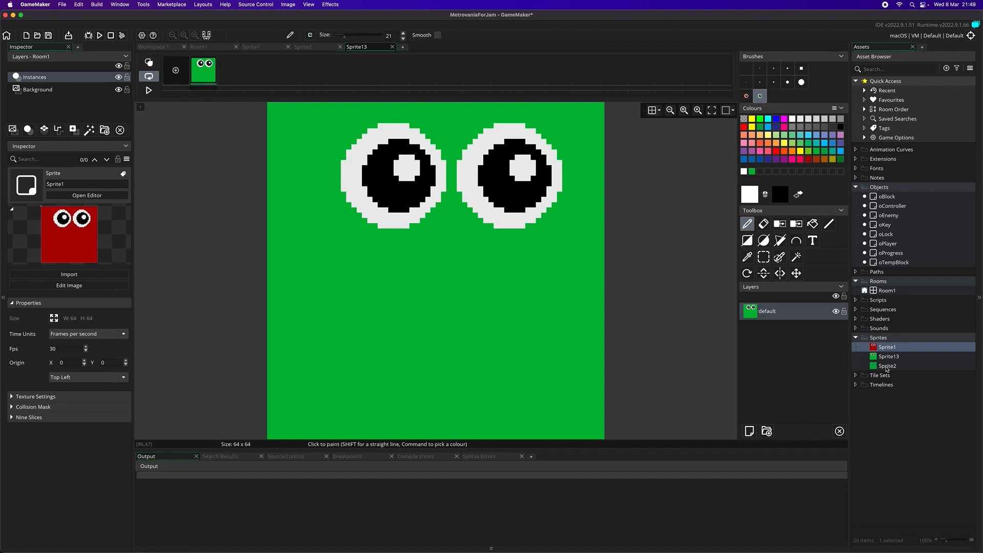
- Switch to the Kleki paint tool in Chrome and shift its window so the whole drawing interface is on screen
right_click(886, 338)
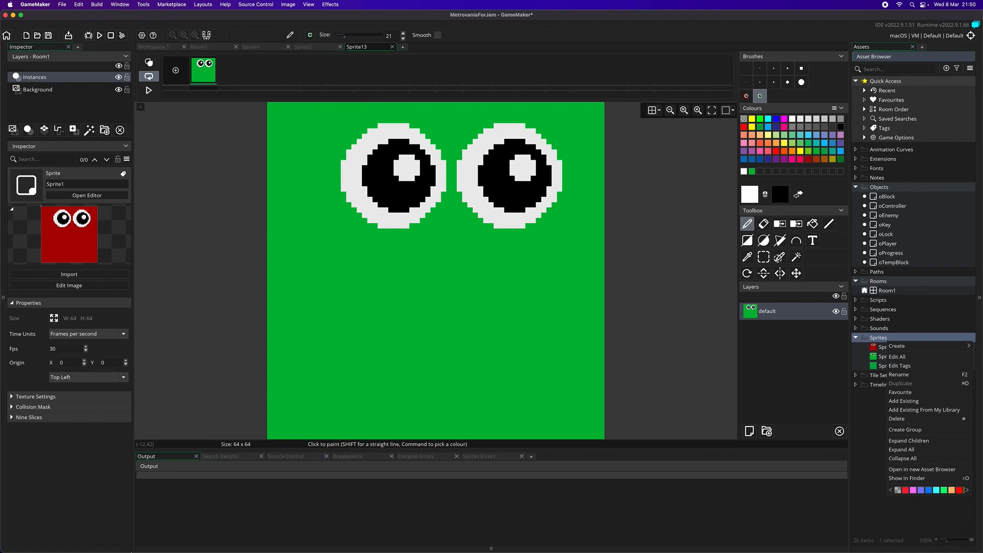
mouse_move(538, 550)
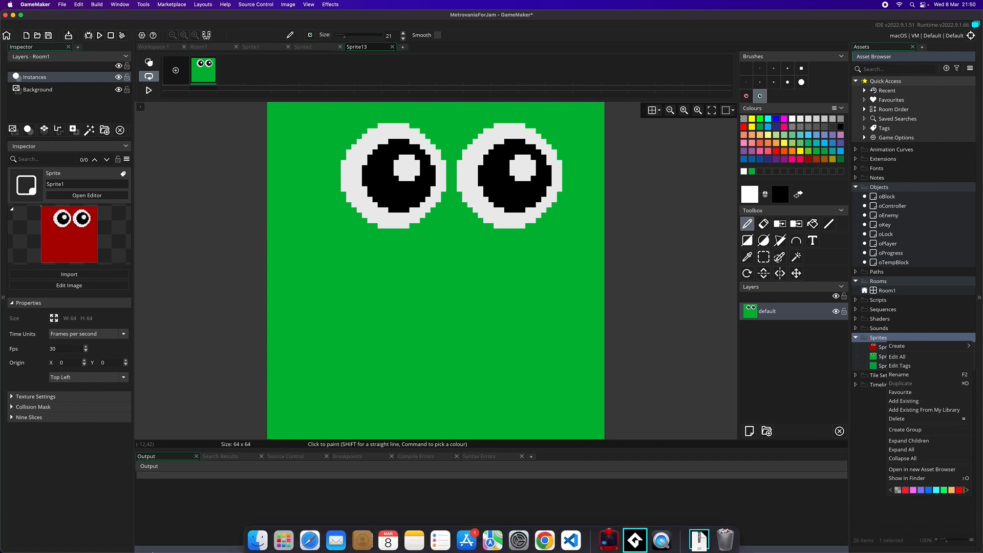
right_click(544, 536)
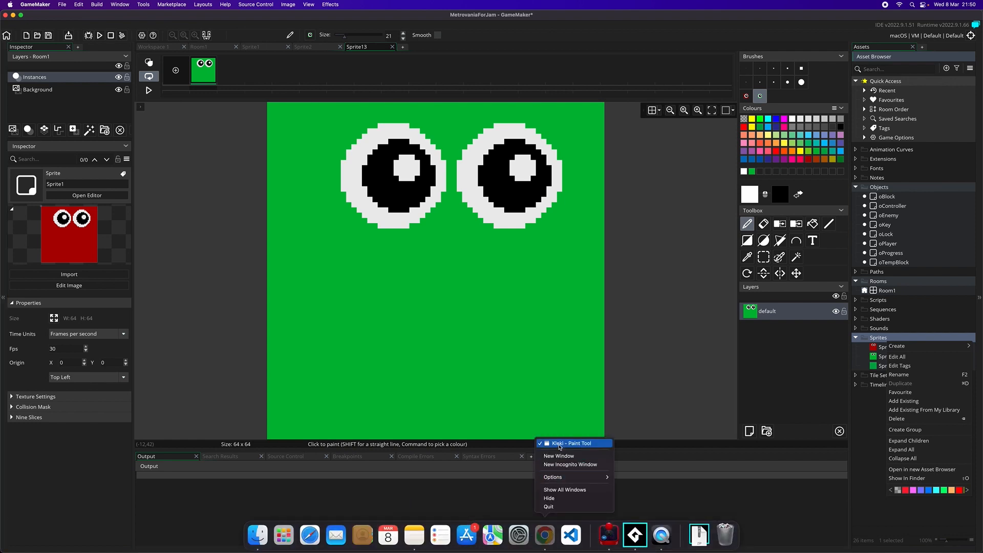
left_click(568, 443)
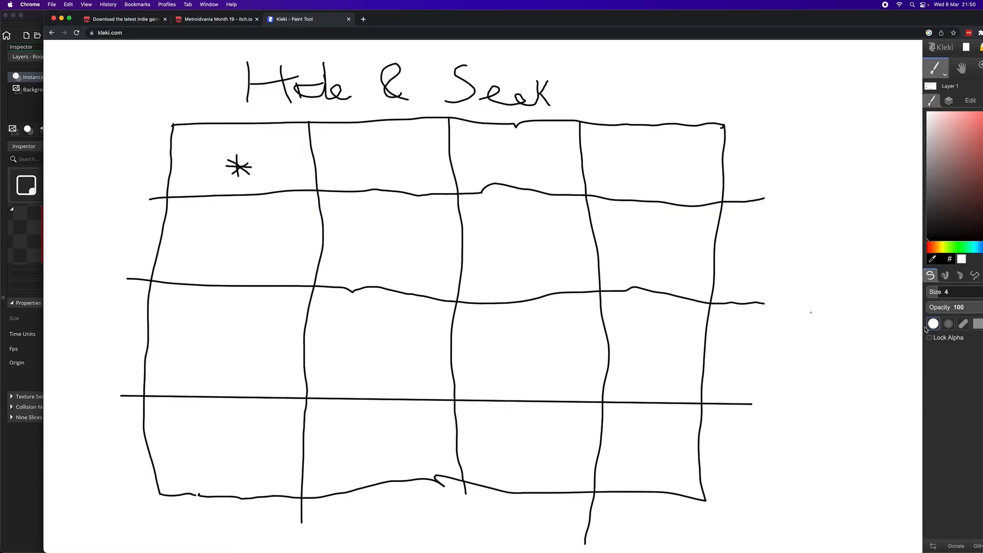
left_click_drag(747, 20, 704, 16)
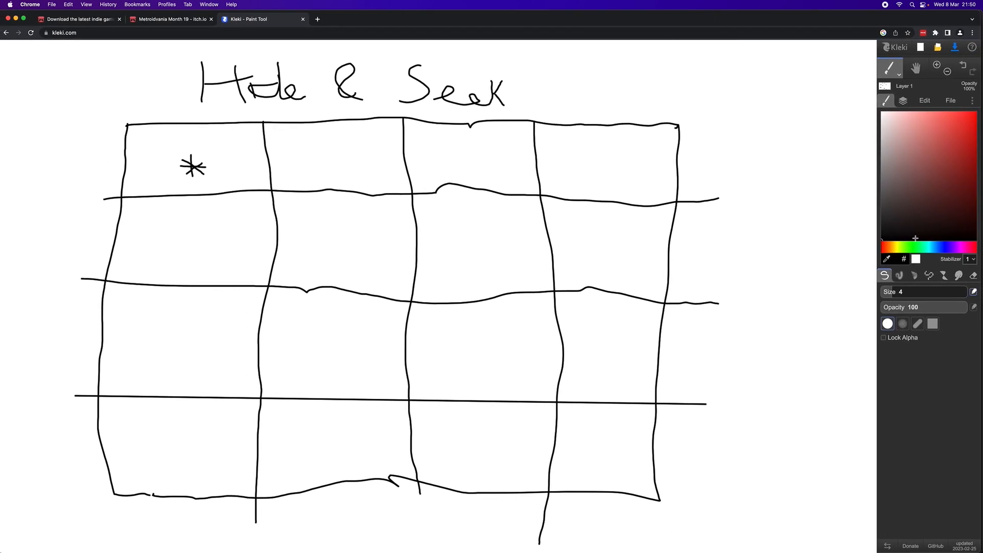
- Erase the hand-drawn room grid below the Hide & Seek title with a size 400 eraser
left_click(968, 279)
left_click_drag(942, 292, 973, 293)
mouse_move(698, 281)
left_mouse_down()
mouse_move(698, 259)
mouse_move(169, 190)
mouse_move(309, 186)
mouse_move(589, 156)
mouse_move(658, 169)
mouse_move(596, 439)
mouse_move(650, 515)
mouse_move(570, 439)
mouse_move(355, 503)
mouse_move(158, 466)
mouse_move(164, 432)
mouse_move(68, 374)
mouse_move(441, 390)
mouse_move(420, 281)
mouse_move(191, 303)
mouse_move(155, 287)
mouse_move(119, 302)
left_mouse_up()
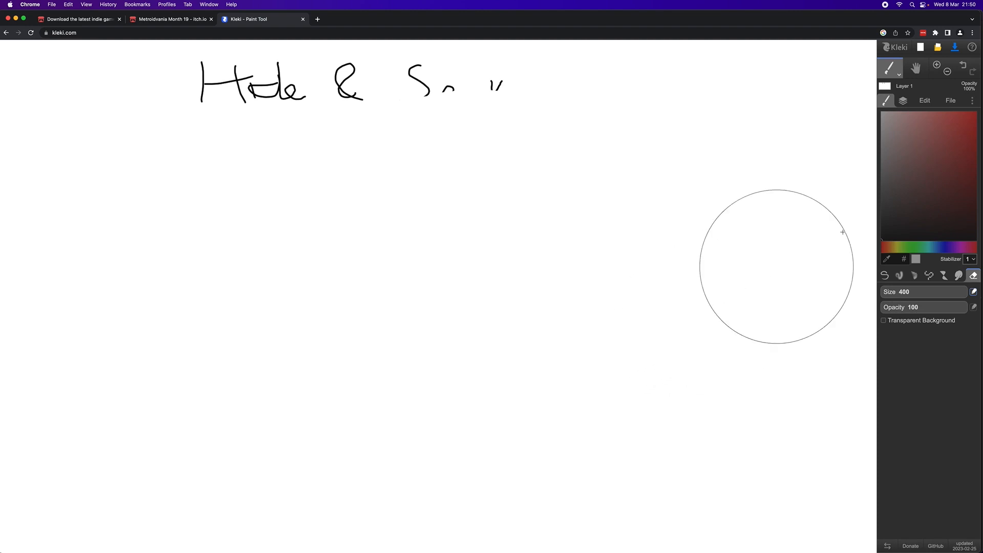
- With a size 10 pen, sketch a row of separate wall tiles: corners, single horizontal and vertical edges, and a closed square
mouse_move(966, 290)
left_mouse_down()
mouse_move(901, 291)
mouse_move(914, 291)
left_mouse_up()
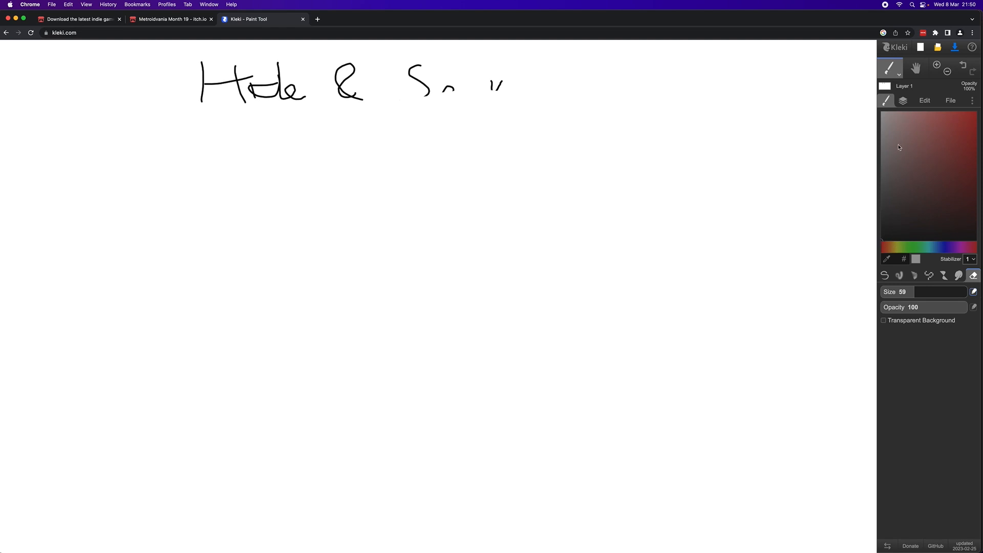
left_click(886, 276)
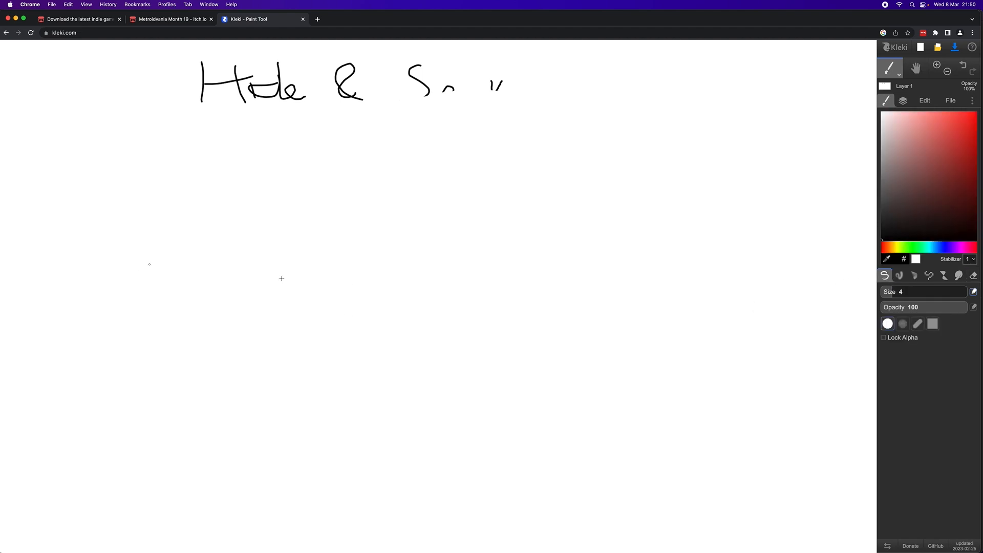
left_click_drag(900, 295, 900, 292)
mouse_move(110, 302)
left_mouse_down()
mouse_move(174, 298)
mouse_move(173, 362)
left_mouse_up()
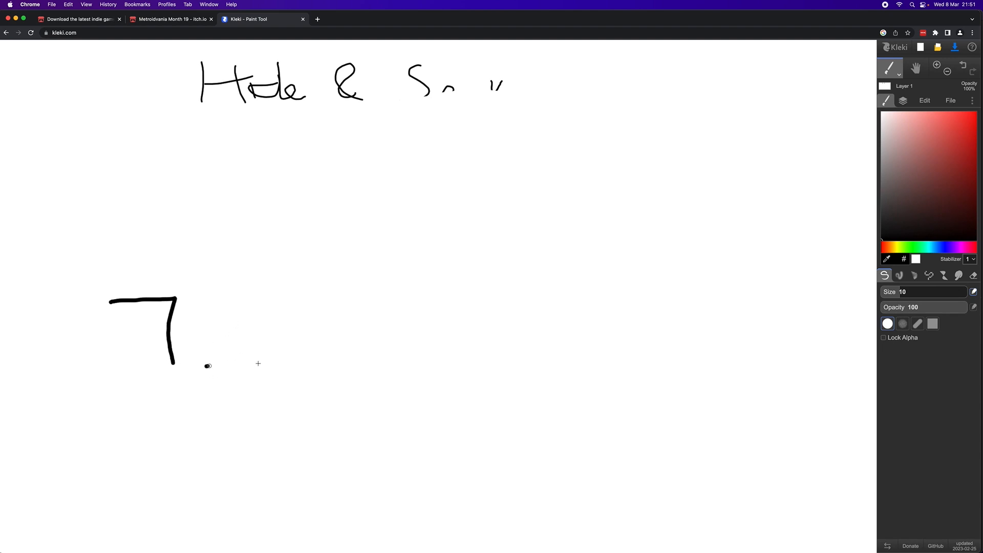
left_click_drag(208, 366, 276, 365)
mouse_move(315, 294)
left_mouse_down()
mouse_move(386, 293)
mouse_move(422, 365)
left_mouse_up()
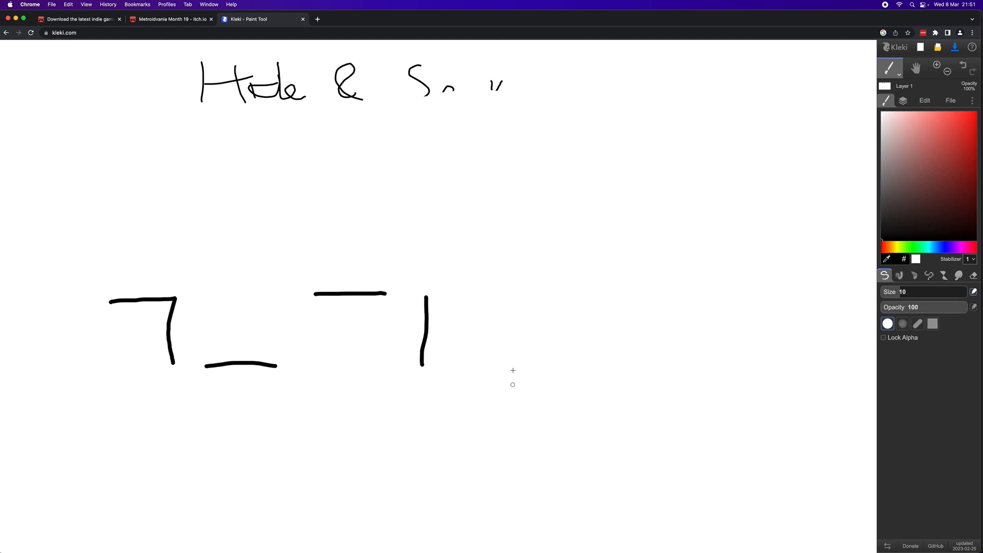
left_click_drag(527, 363, 524, 294)
mouse_move(622, 363)
left_mouse_down()
mouse_move(620, 292)
mouse_move(697, 290)
left_mouse_up()
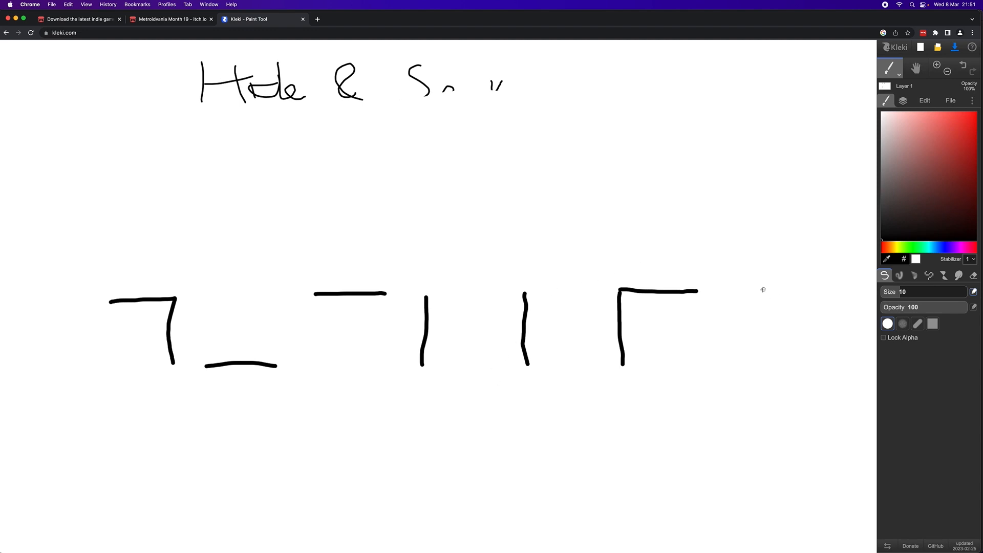
mouse_move(762, 292)
left_mouse_down()
mouse_move(837, 294)
mouse_move(843, 374)
mouse_move(774, 371)
left_mouse_up()
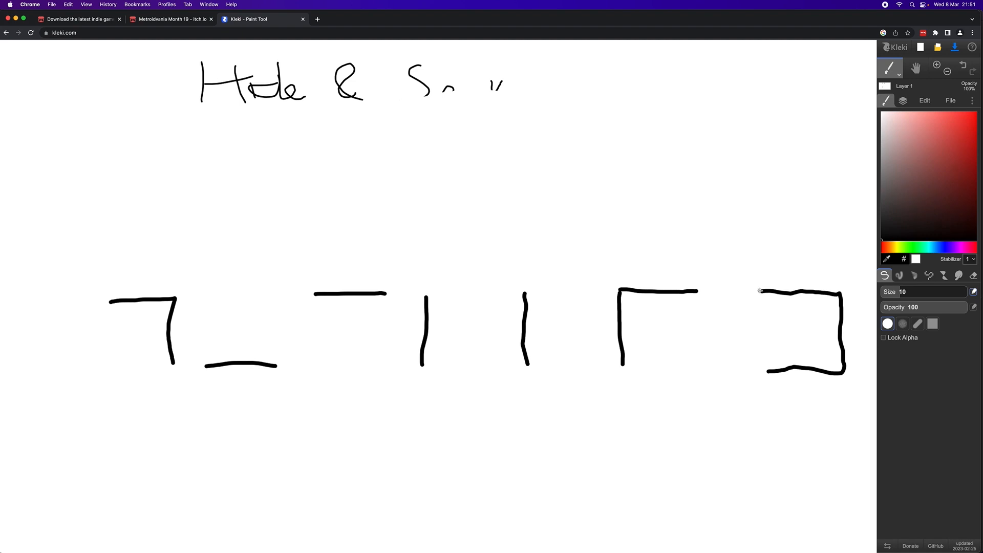
left_click_drag(762, 292, 767, 370)
- Draw a square divided into a 4 by 4 grid above the tile row and label its first cell BLANK with an arrow
mouse_move(78, 149)
left_mouse_down()
mouse_move(172, 144)
mouse_move(178, 219)
mouse_move(92, 221)
mouse_move(86, 149)
left_mouse_up()
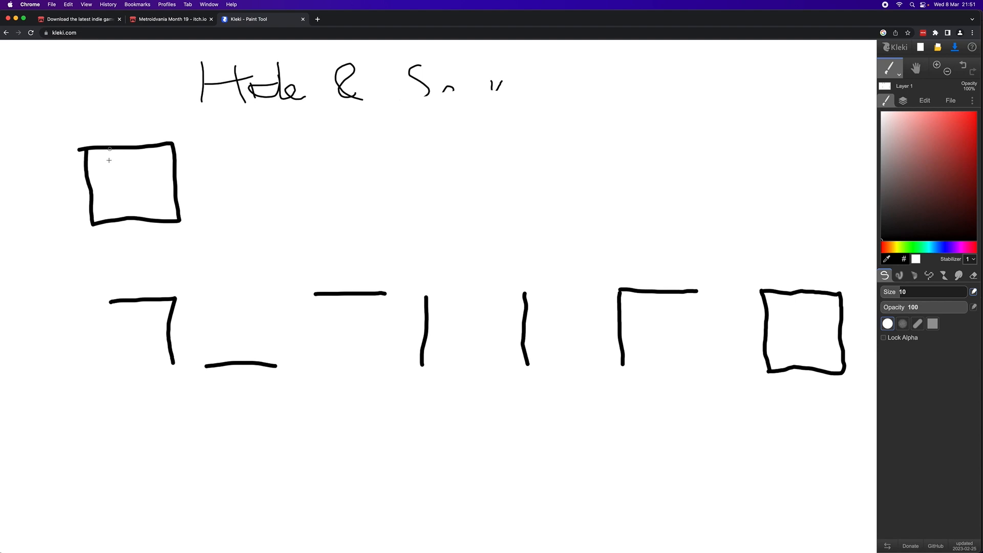
left_click_drag(109, 148, 121, 218)
left_click_drag(136, 151, 142, 214)
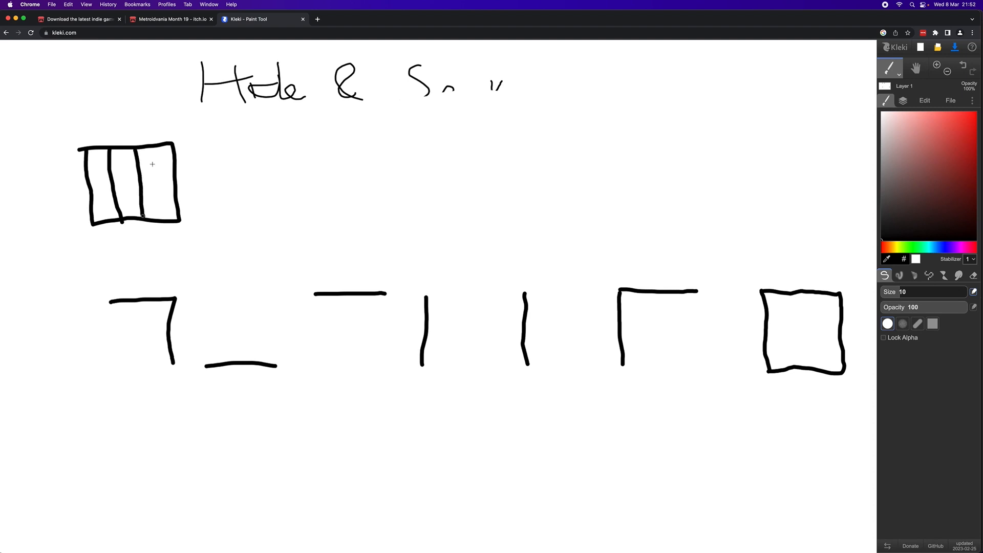
left_click_drag(158, 152, 163, 220)
left_click_drag(88, 169, 174, 167)
left_click_drag(94, 188, 172, 187)
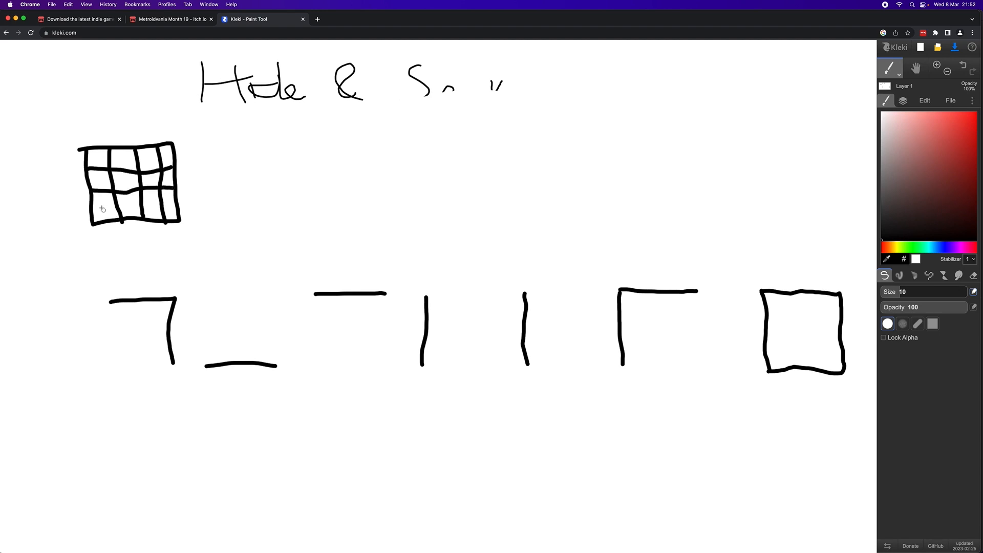
left_click_drag(95, 207, 176, 207)
mouse_move(91, 132)
left_mouse_down()
mouse_move(113, 124)
mouse_move(102, 103)
mouse_move(65, 80)
mouse_move(87, 78)
mouse_move(69, 88)
mouse_move(88, 91)
mouse_move(68, 98)
mouse_move(97, 83)
mouse_move(96, 92)
mouse_move(120, 96)
mouse_move(123, 77)
mouse_move(132, 97)
mouse_move(138, 77)
mouse_move(149, 98)
mouse_move(154, 79)
mouse_move(160, 97)
mouse_move(163, 88)
left_mouse_up()
left_click_drag(164, 87, 176, 97)
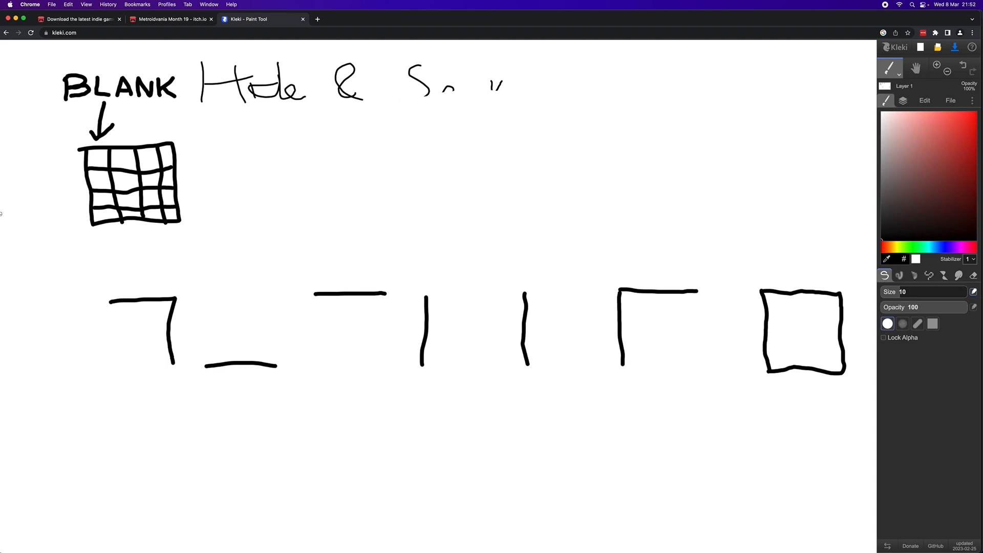
- Switch back to GameMaker, create a new sprite in the Sprites folder and open its image for editing
mouse_move(571, 537)
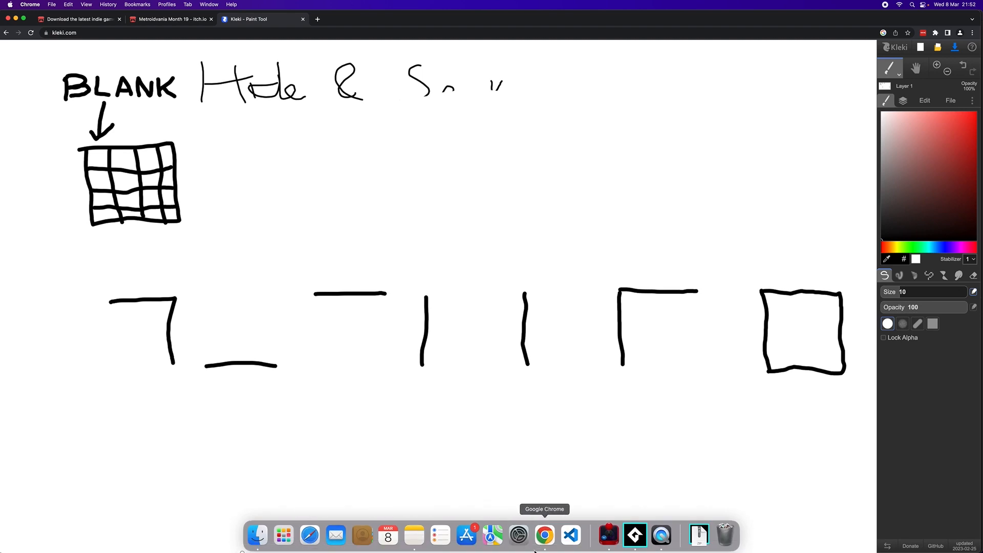
left_click(544, 537)
left_click(640, 543)
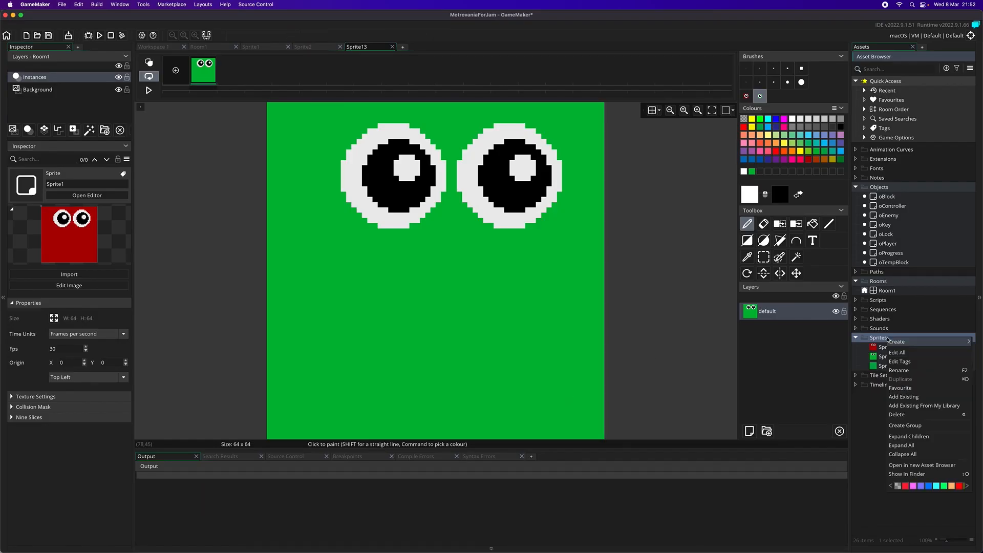
mouse_move(916, 344)
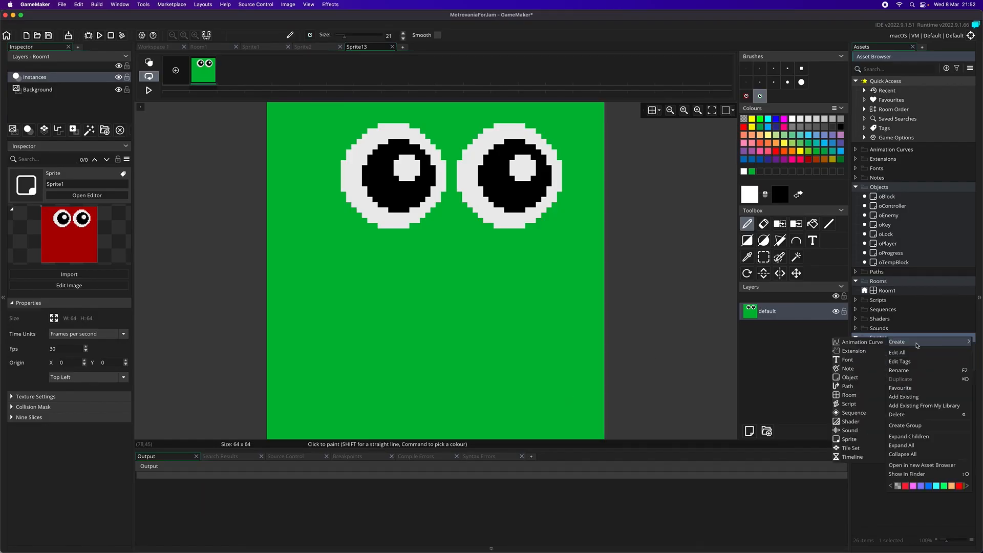
left_click(859, 444)
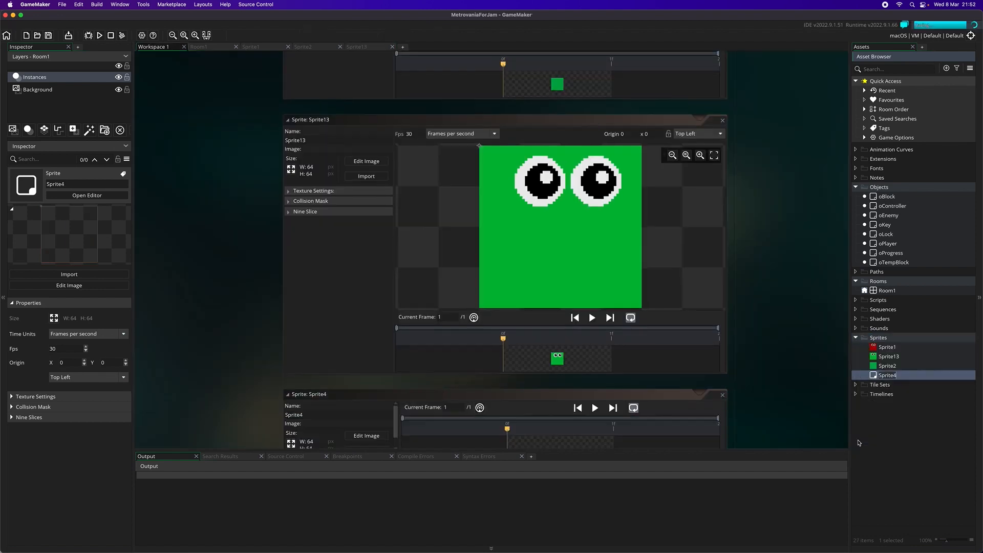
left_click(367, 164)
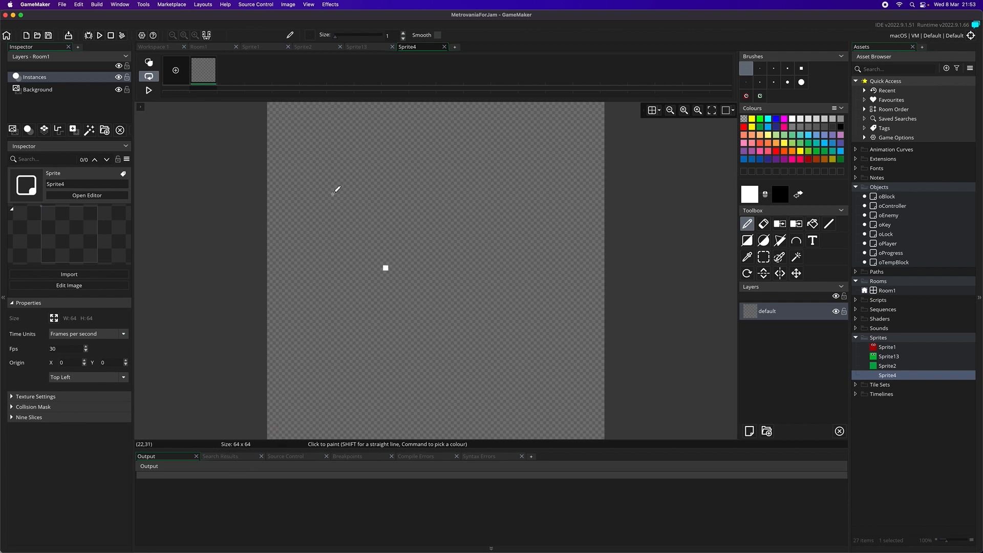
- Resize all frames of the new blank sprite to 256 by 256 pixels by scaling the image
left_click(286, 4)
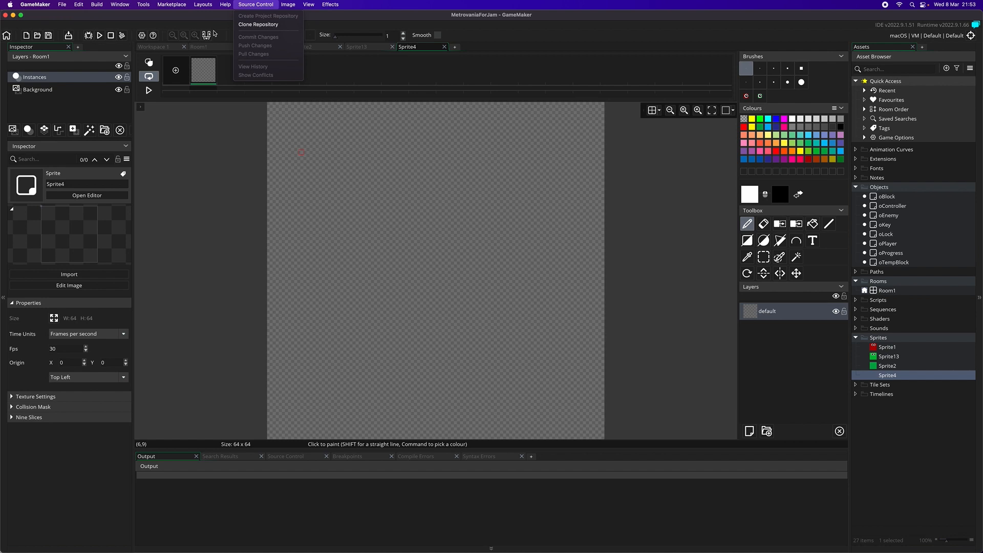
mouse_move(288, 5)
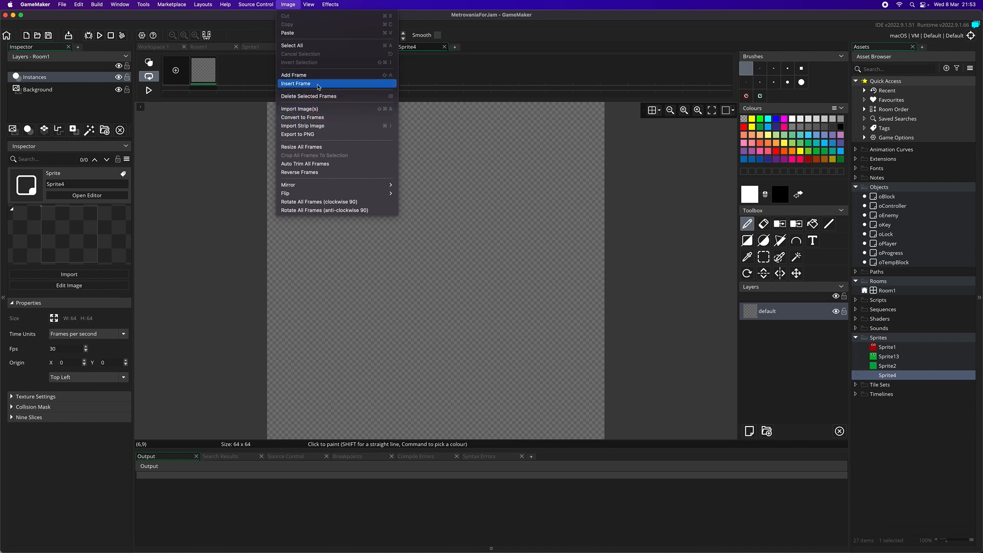
left_click(318, 146)
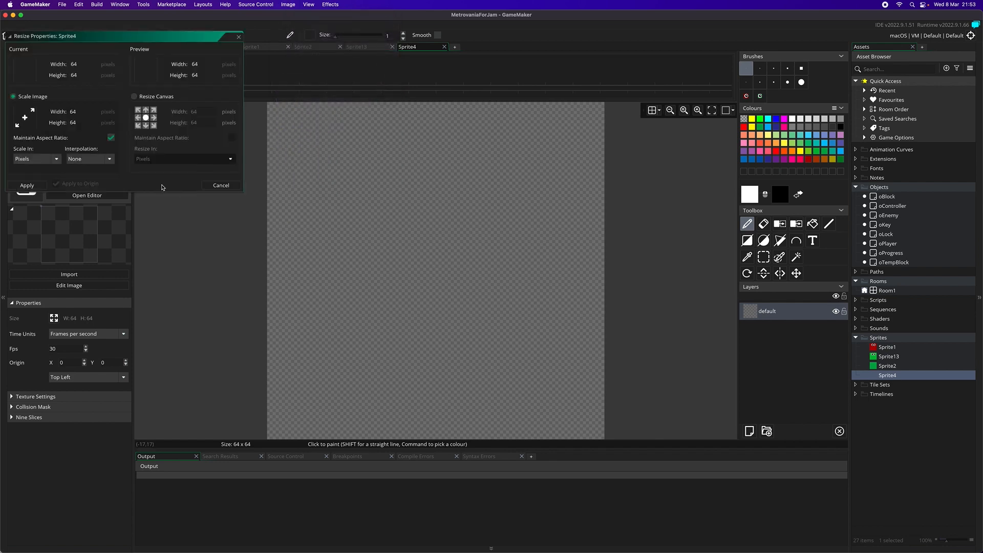
left_click_drag(105, 37, 341, 70)
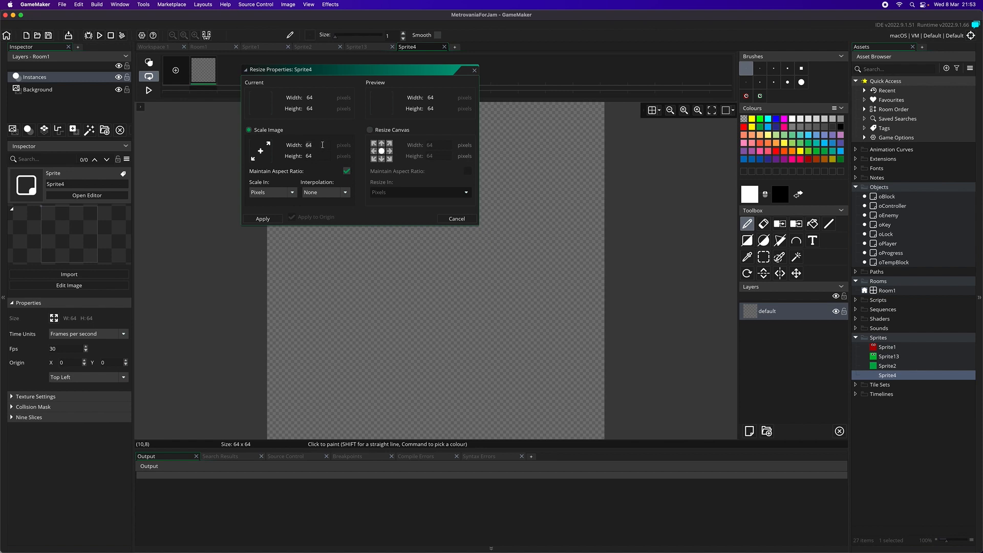
type("256")
left_click(320, 154)
left_click(270, 218)
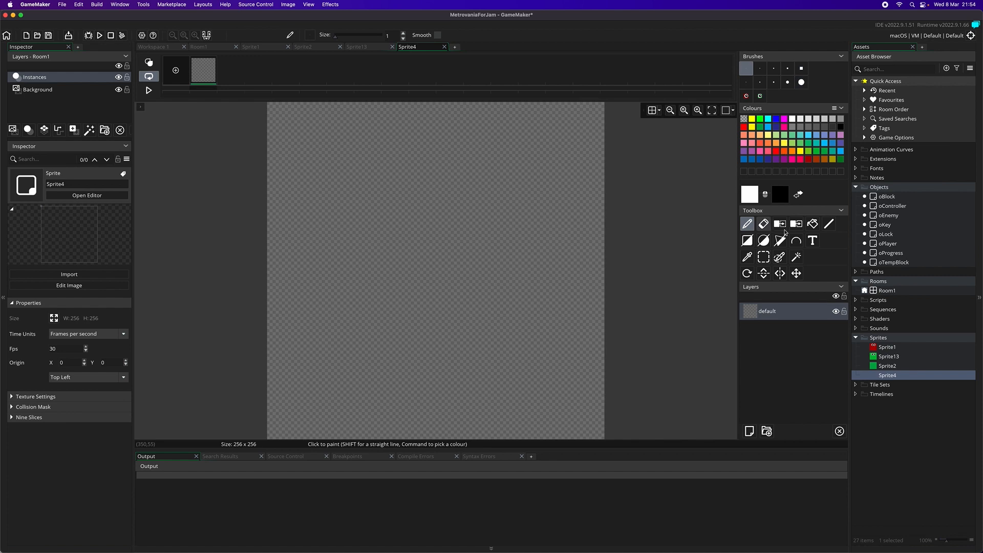
- Show a grid over the sprite canvas with 64 by 64 pixel spacing and choose the line tool
left_click(828, 226)
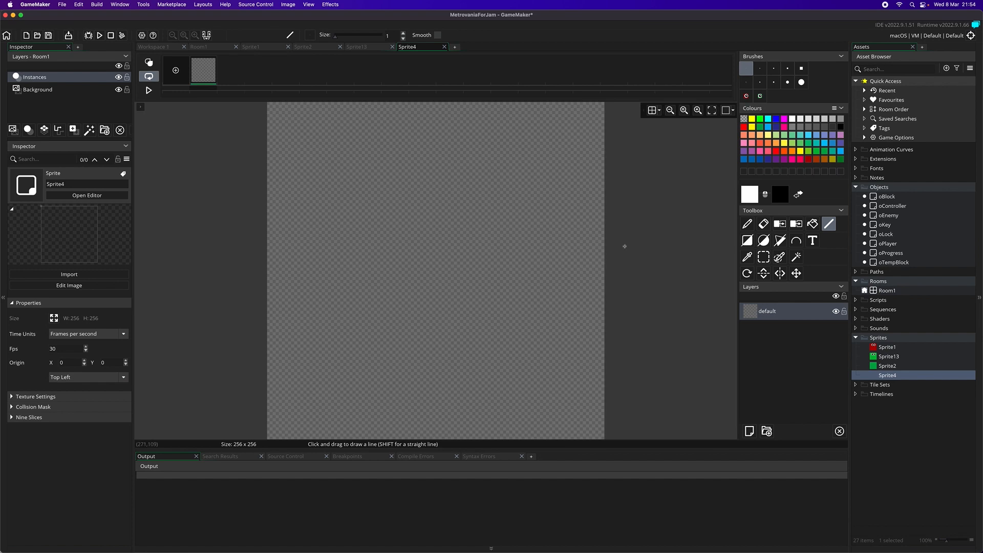
left_click(654, 110)
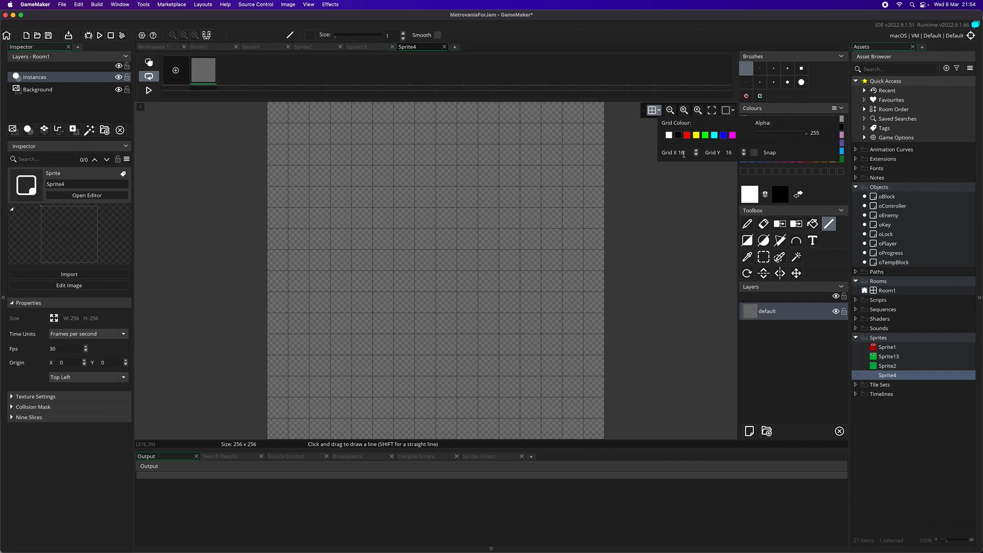
type("64")
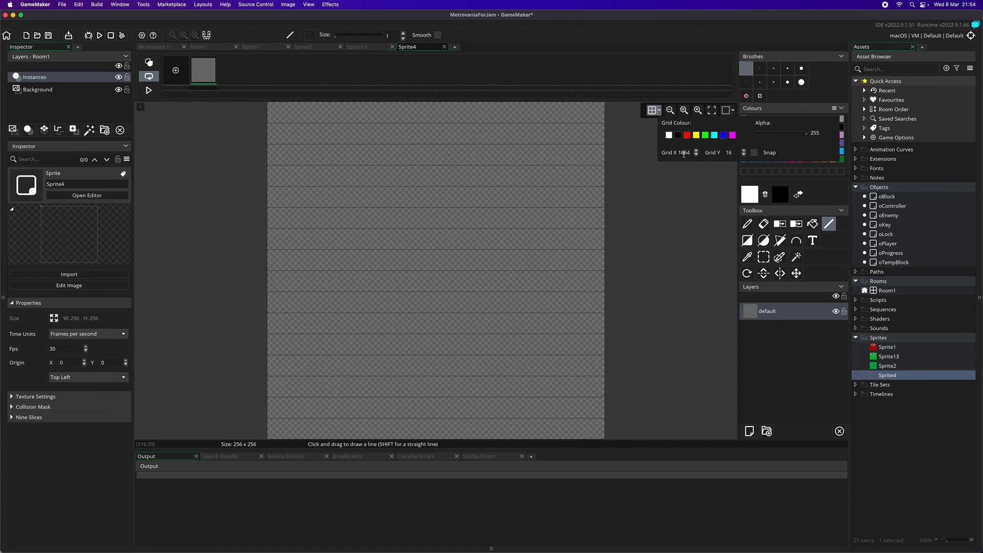
double_click(684, 154)
type("64")
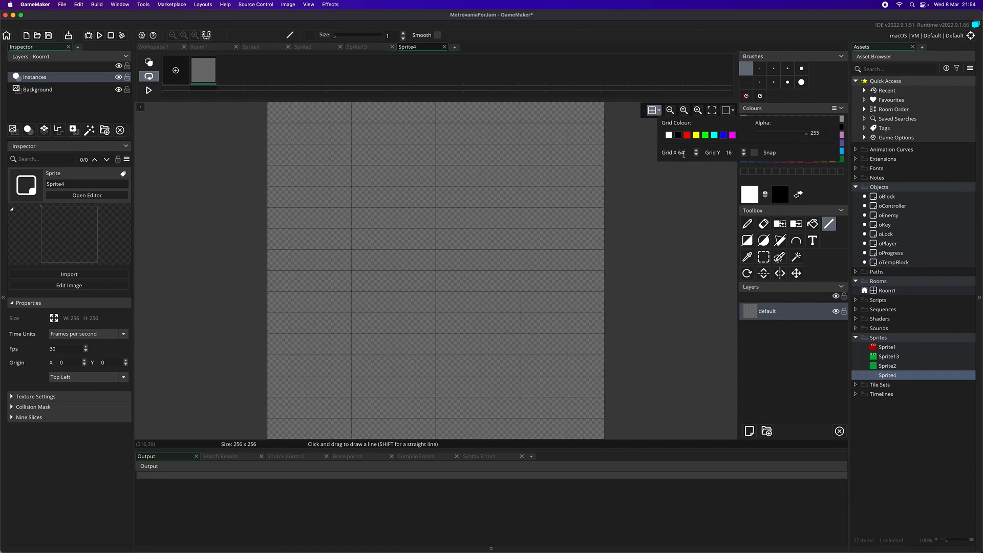
double_click(729, 152)
type("64")
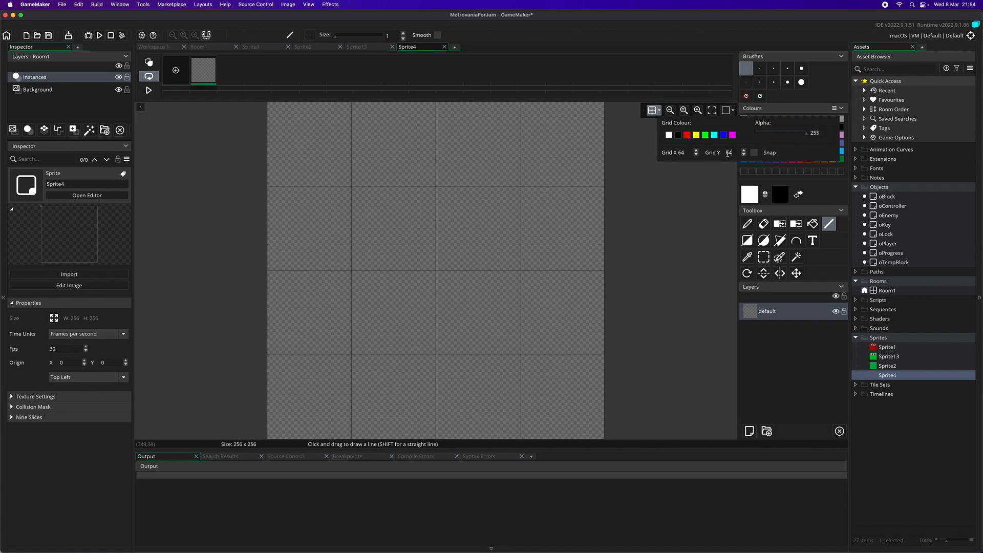
left_click(686, 260)
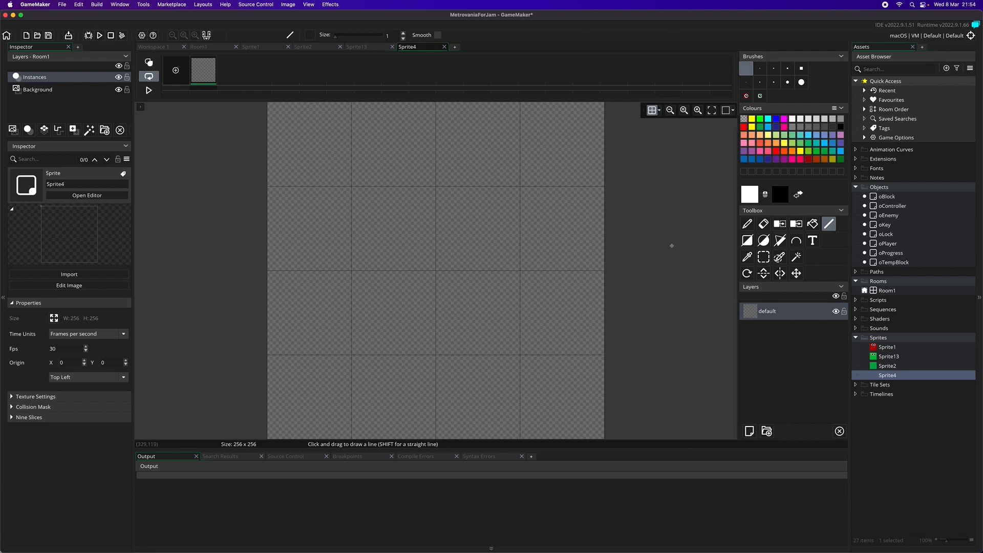
- With a size 7 square black brush, draw first-row wall lines: second cell's top edge, third's left edge, fourth's bottom edge
left_click(799, 195)
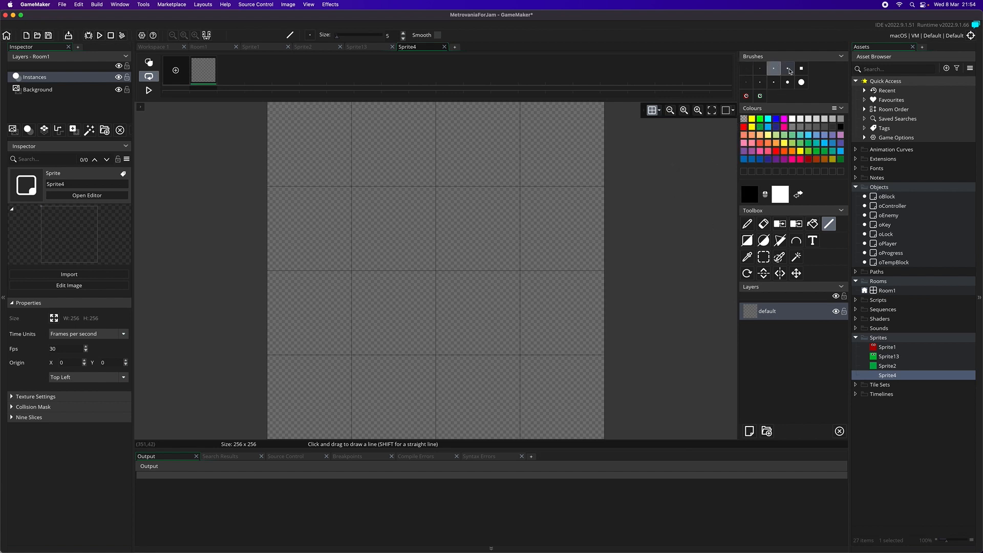
left_click(802, 68)
left_click(524, 144)
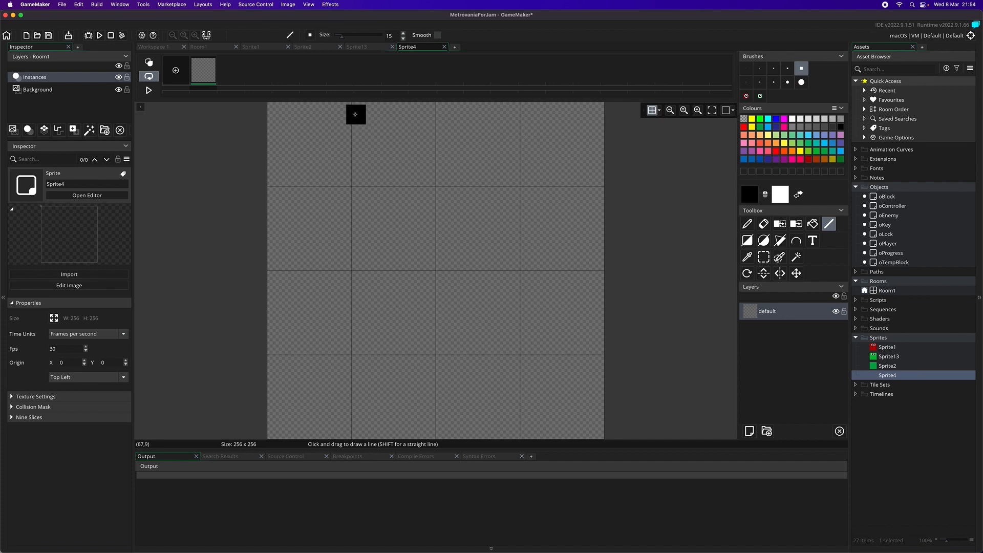
left_click(788, 68)
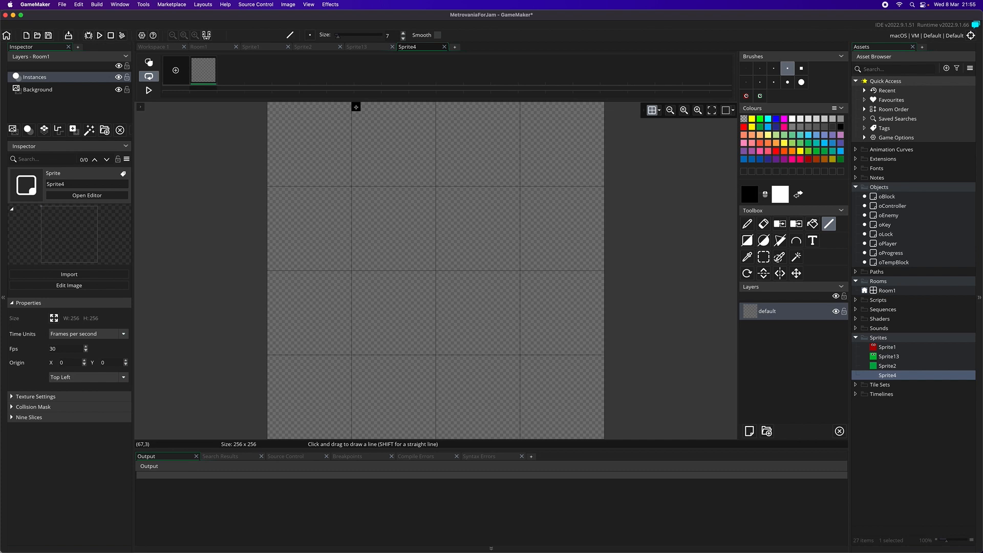
left_click_drag(356, 107, 431, 107)
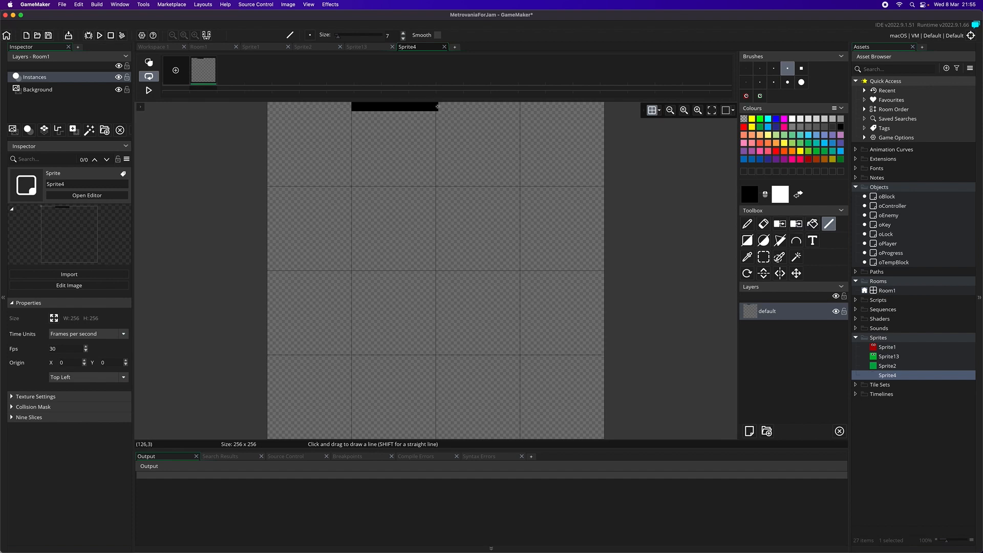
left_click_drag(442, 106, 444, 181)
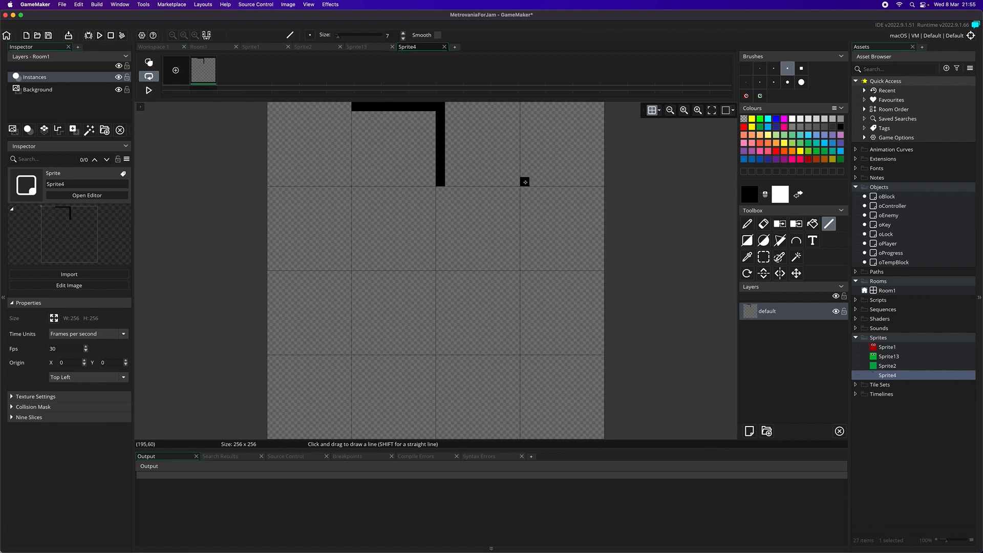
left_click_drag(525, 181, 599, 181)
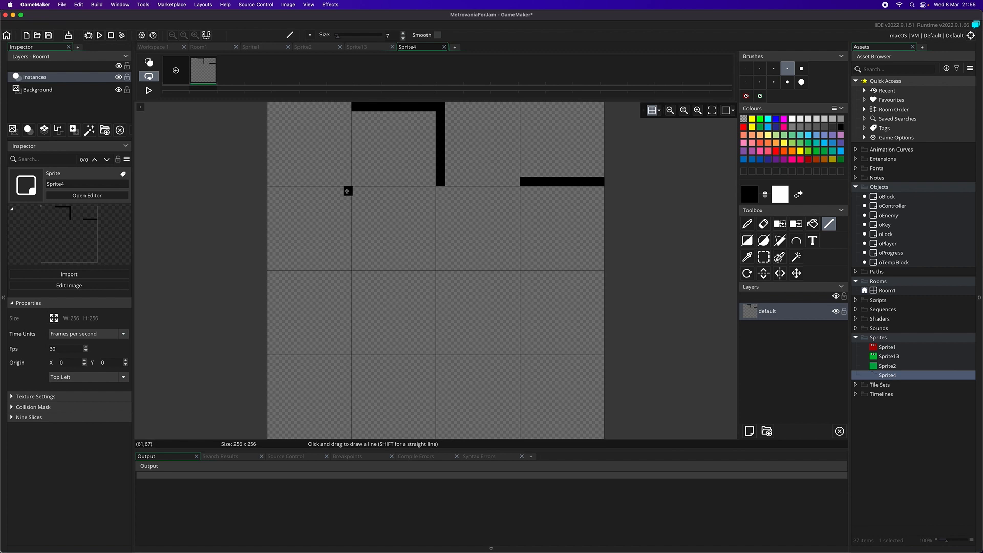
- In the second row, draw the first cell's right edge, the second's top and right edges, and the third's top and left edges
left_click_drag(346, 191, 346, 265)
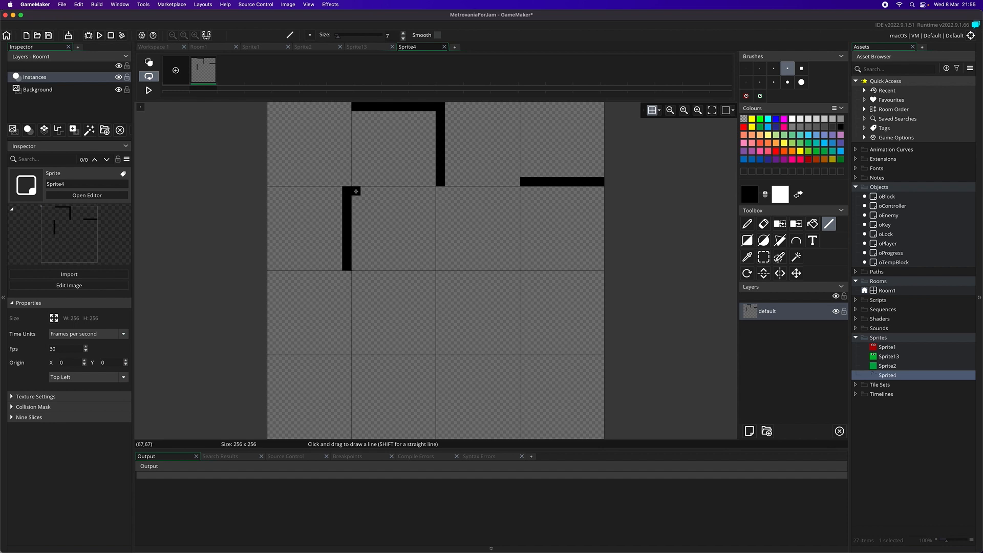
mouse_move(355, 191)
left_mouse_down()
mouse_move(431, 191)
mouse_move(430, 268)
left_mouse_up()
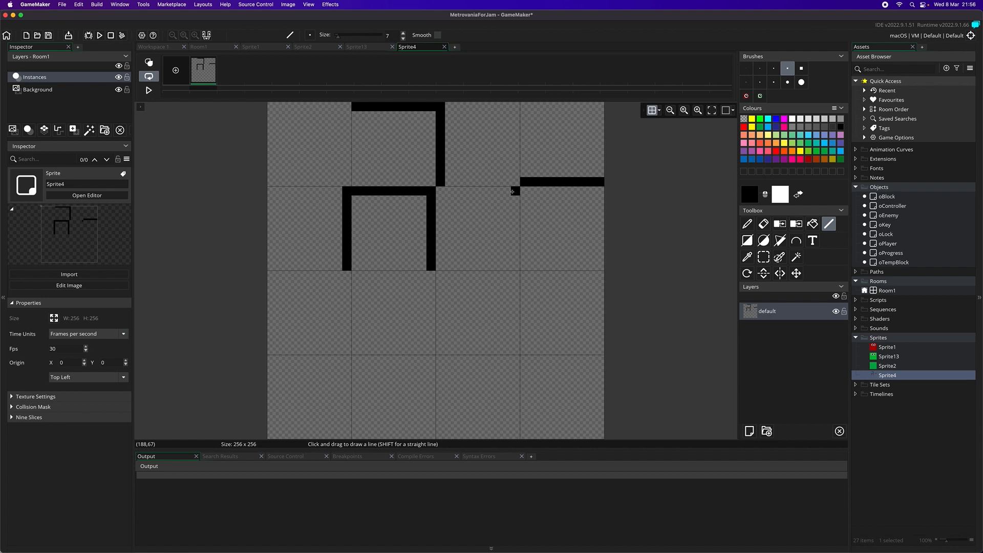
left_click_drag(513, 192, 442, 191)
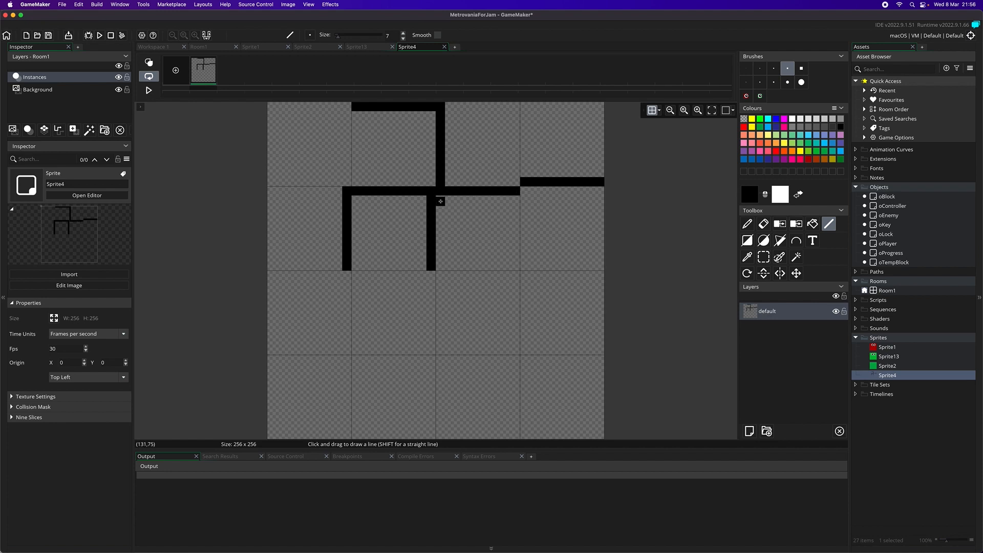
left_click_drag(441, 202, 441, 265)
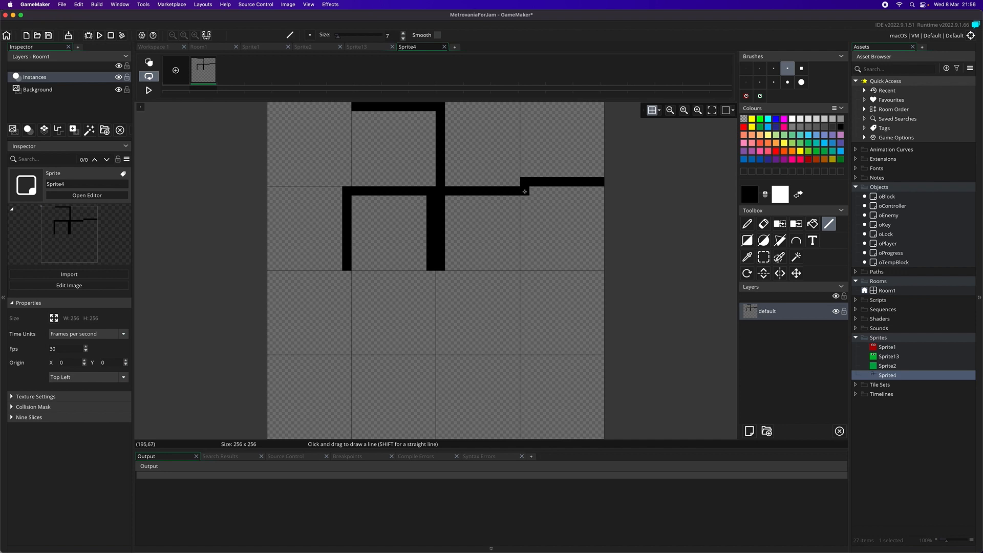
- Draw a closed square outline inside the fourth cell of the second row
left_click_drag(524, 192, 599, 191)
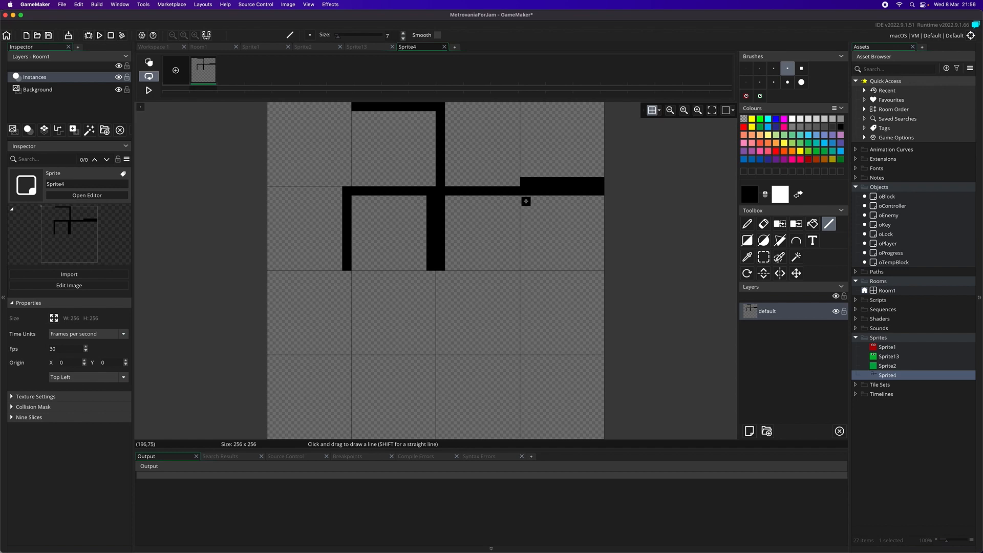
left_click_drag(524, 201, 524, 266)
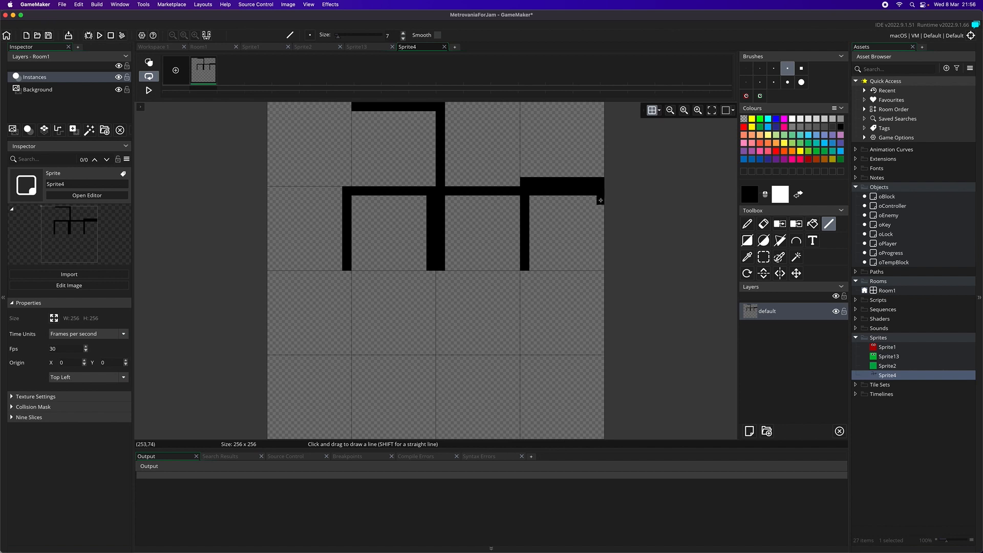
left_click_drag(599, 200, 601, 266)
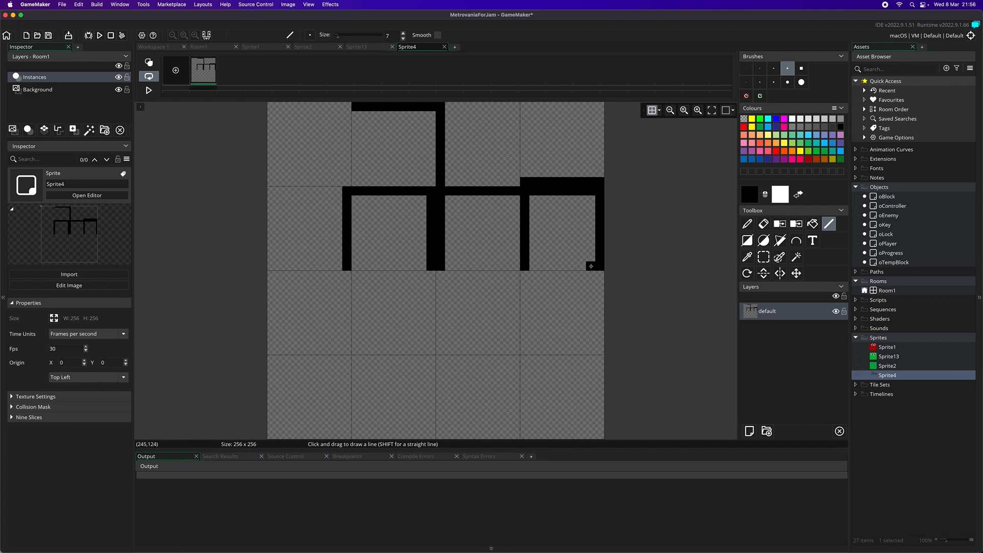
left_click_drag(591, 267, 528, 266)
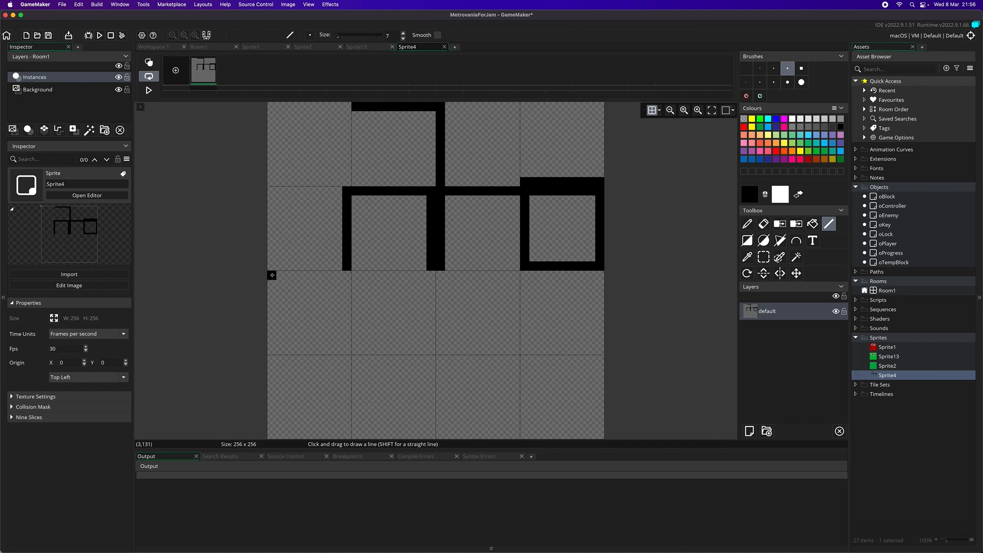
- In the third row, draw left and bottom edges in the first cell and bottom and right edges in the second
mouse_move(271, 275)
left_mouse_down()
mouse_move(272, 351)
mouse_move(344, 350)
left_mouse_up()
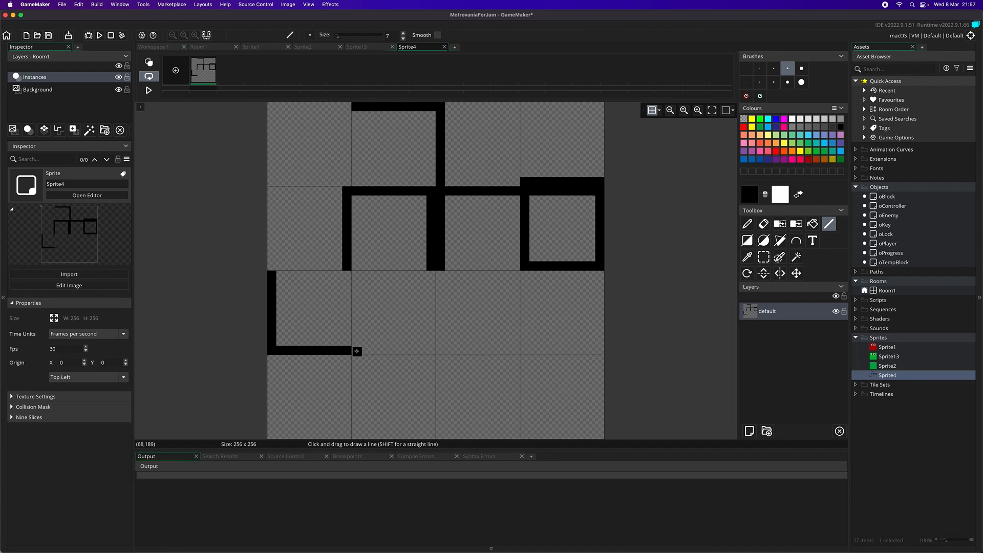
left_click_drag(357, 351, 429, 350)
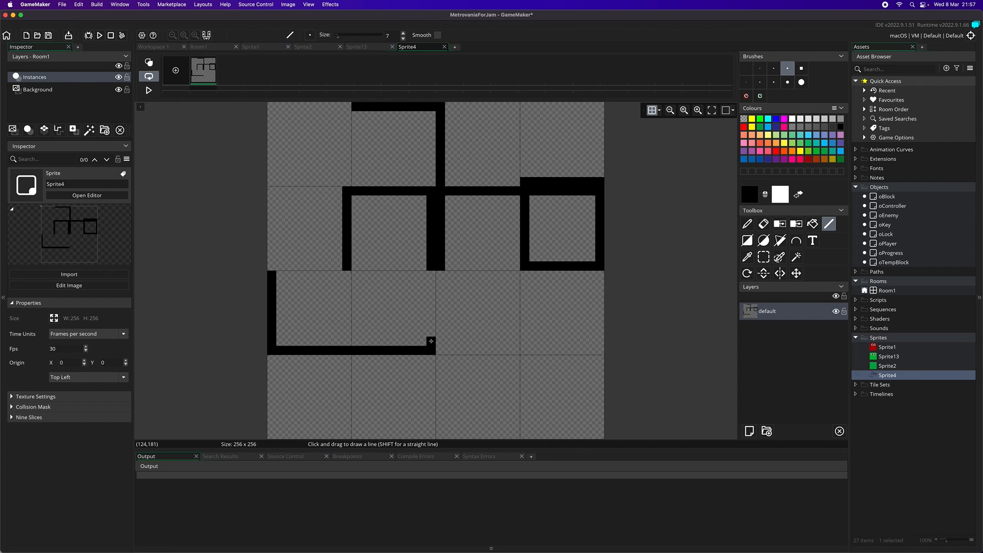
left_click_drag(431, 341, 431, 272)
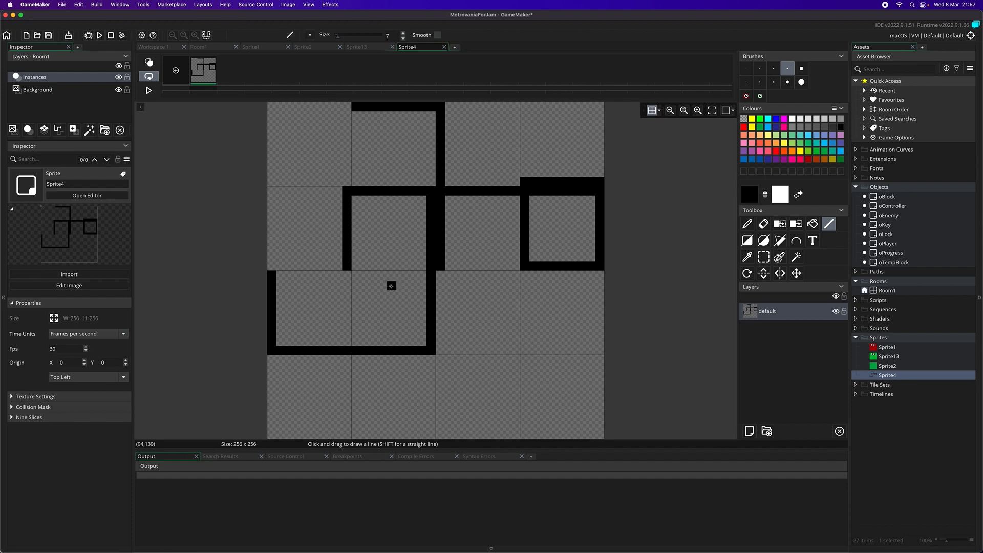
- Recolour all the black wall lines white with the fill tool
left_click(798, 195)
left_click(813, 224)
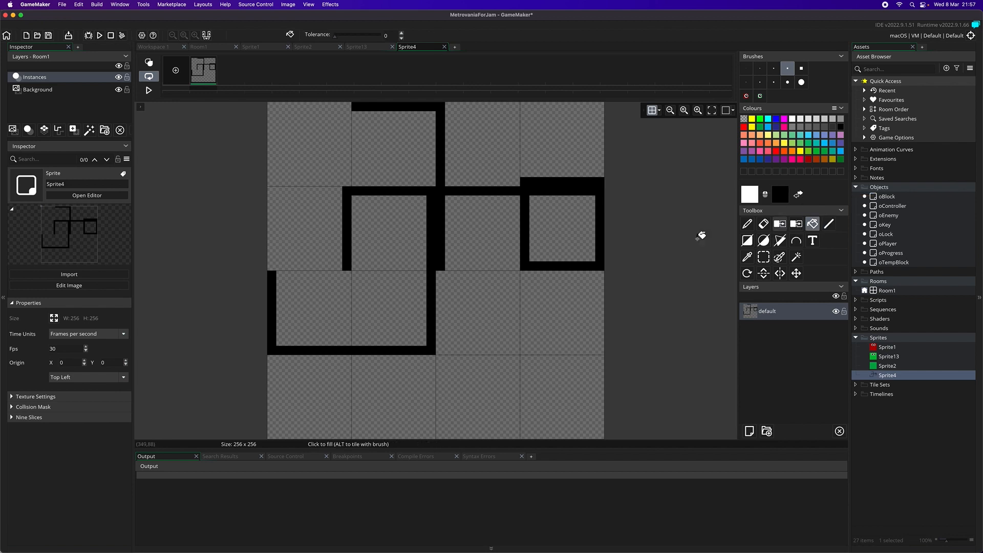
left_click(440, 195)
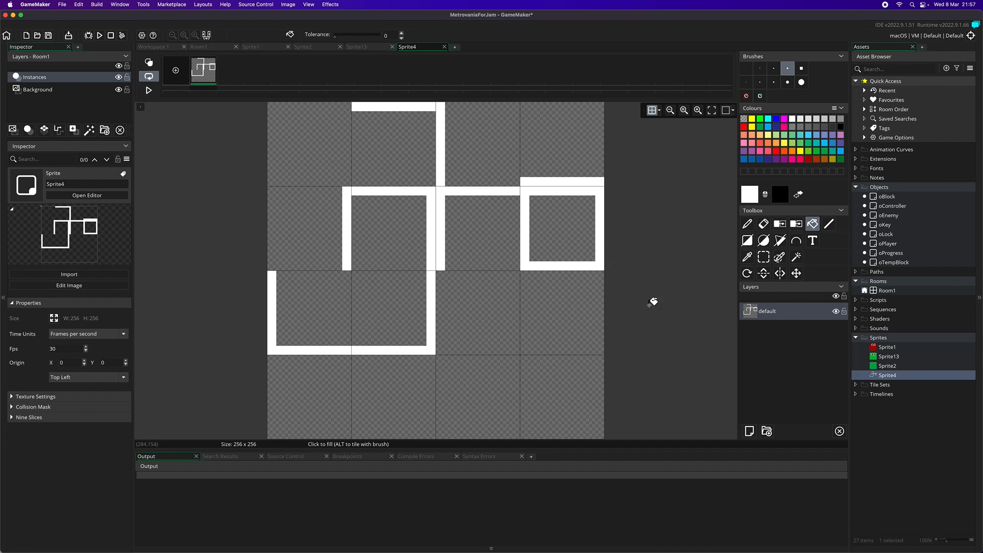
- Rename the wall tile sprite as s4Tileset
right_click(894, 379)
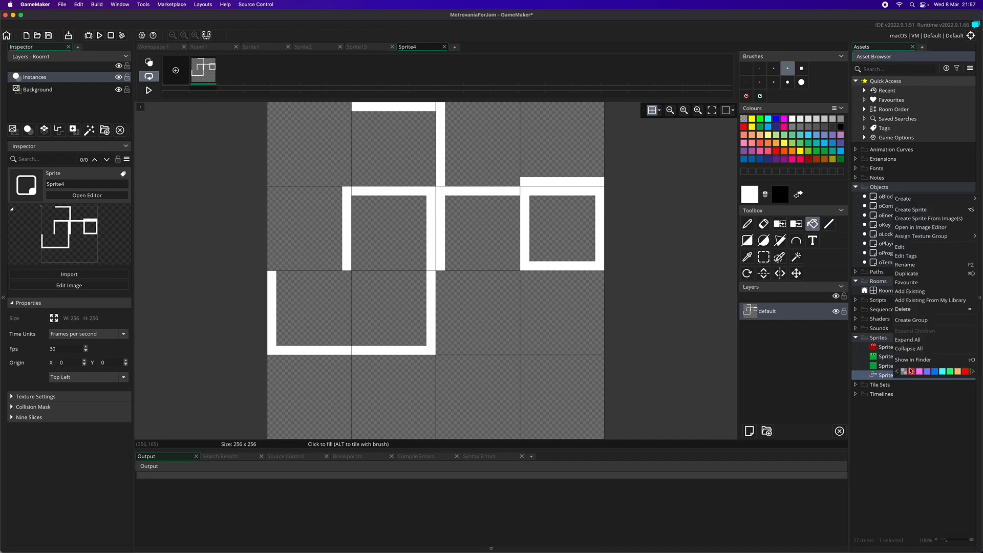
left_click(928, 265)
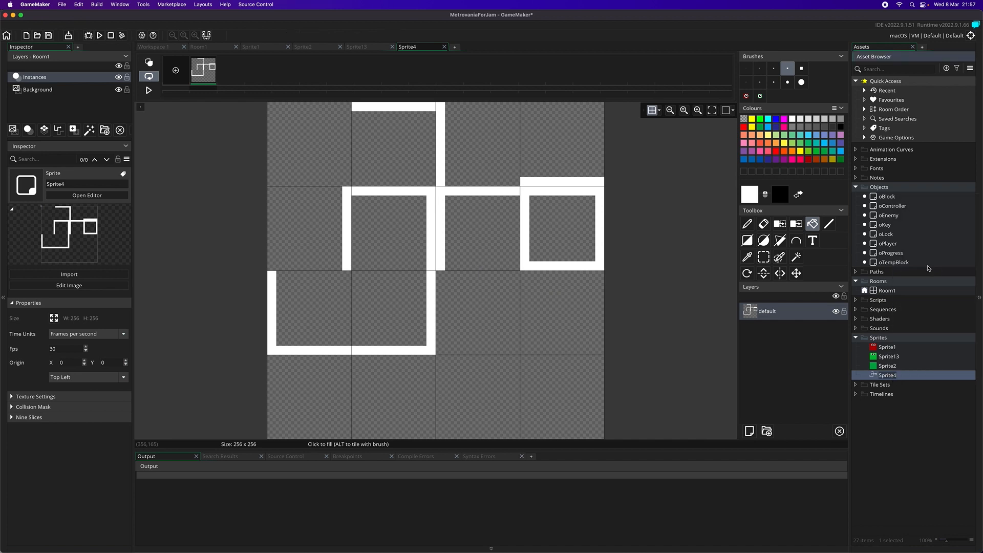
type("s4Tileset")
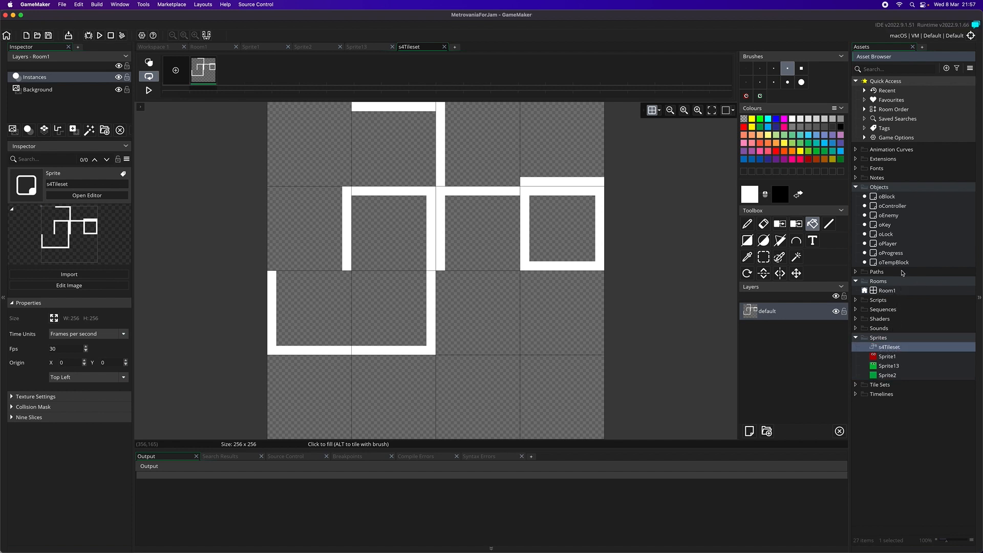
- Create a new tile set in the Tile Sets folder, assign s4Tileset as its sprite and fit the source image in its preview
right_click(881, 385)
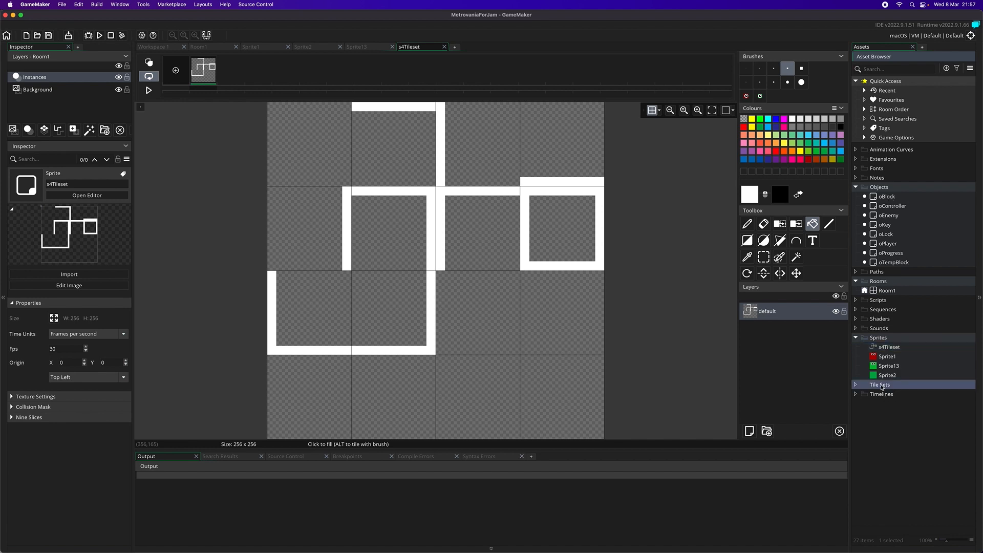
mouse_move(893, 389)
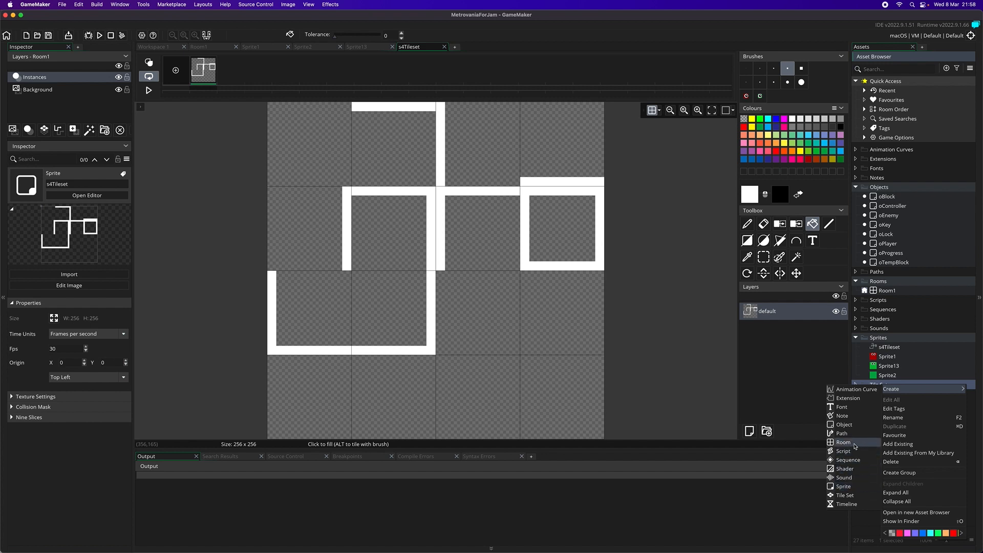
left_click(867, 498)
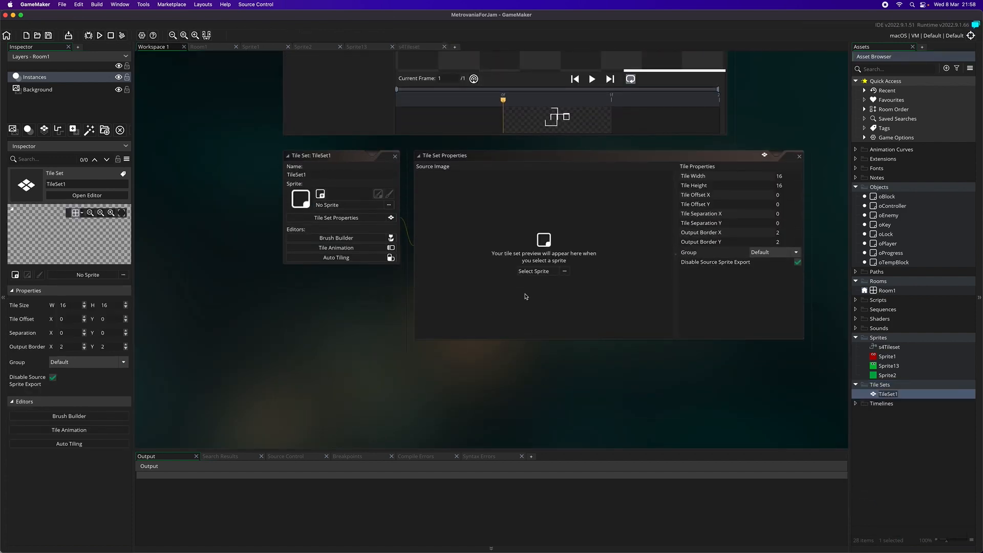
left_click(540, 273)
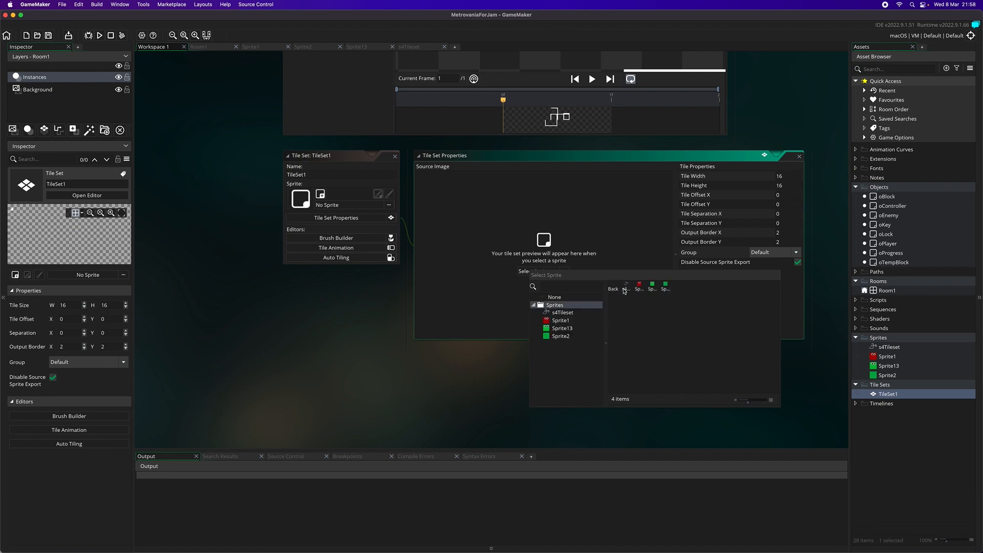
double_click(627, 288)
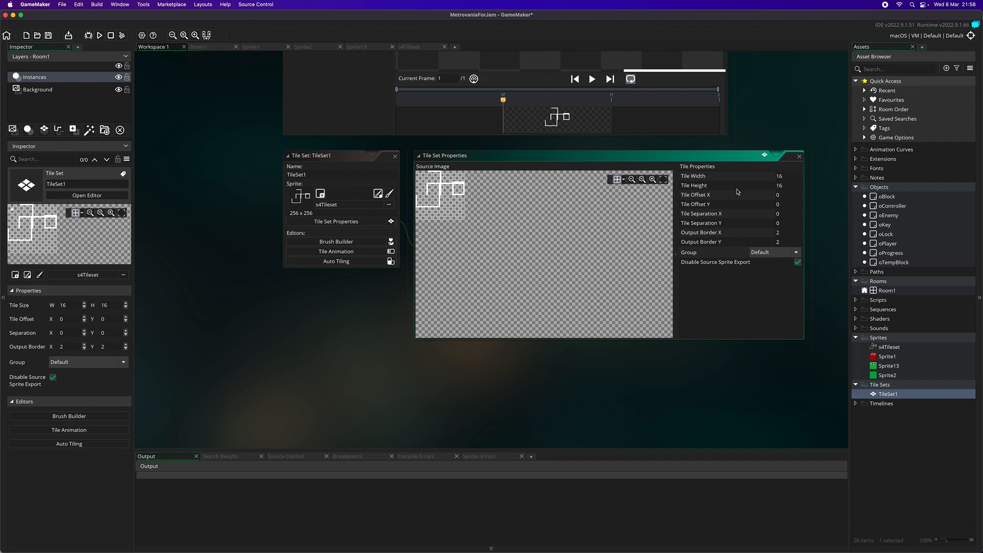
left_click(652, 179)
left_click(652, 182)
left_click(652, 182)
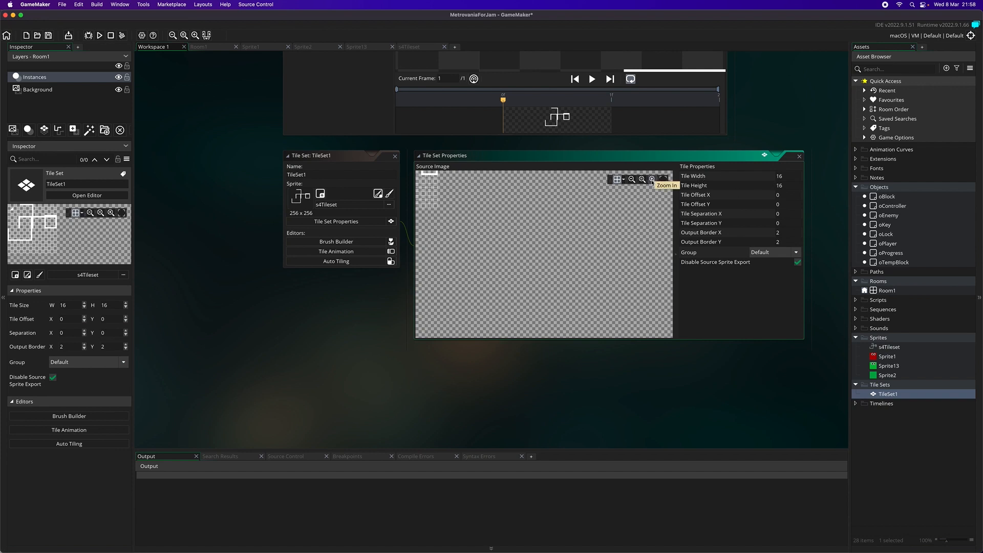
left_click(652, 181)
left_click(664, 180)
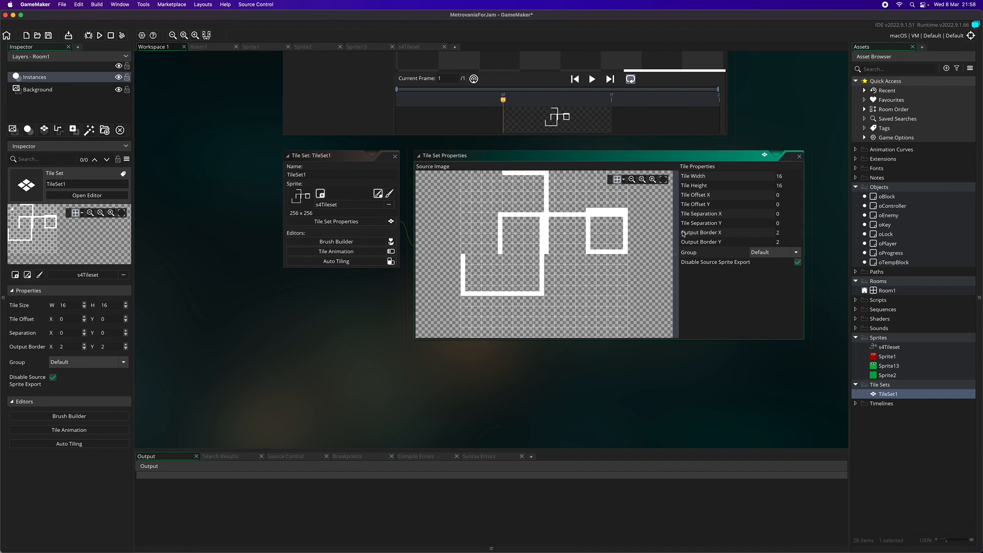
- Set the tile set's tile width and tile height to 64
left_click(783, 175)
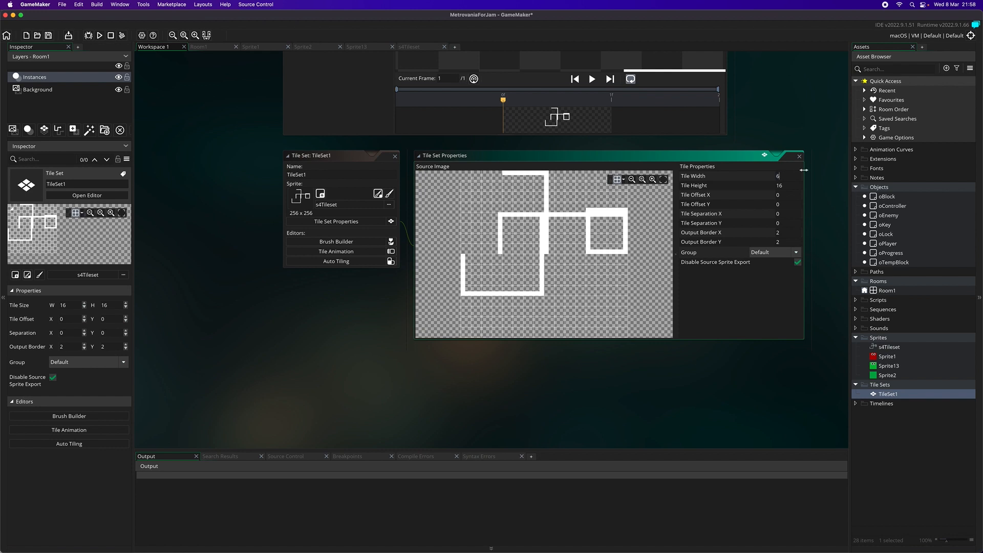
type("64")
key("Return")
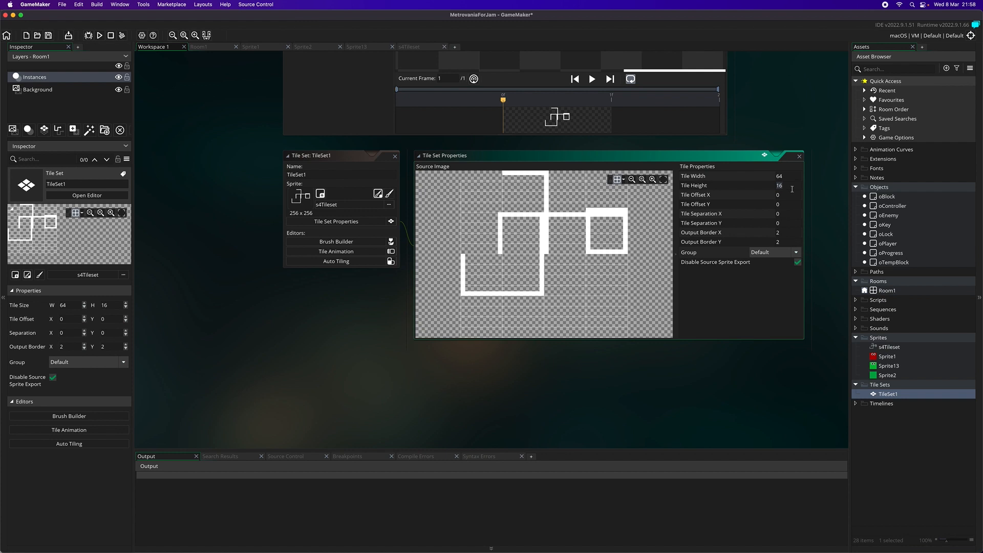
type("6")
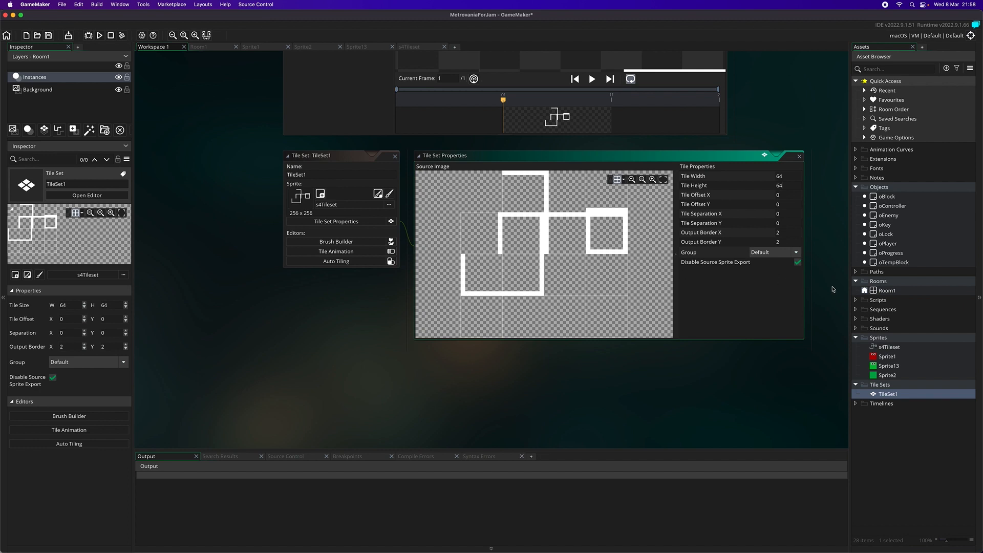
- Open Room1, add a new tile layer to it and assign TileSet1 to that layer
left_click(882, 294)
double_click(881, 295)
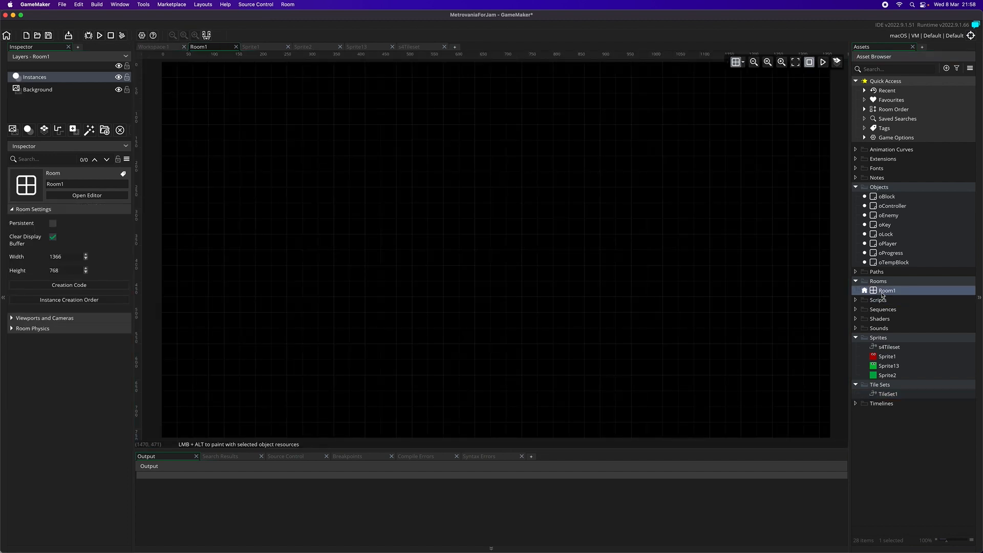
left_click(44, 129)
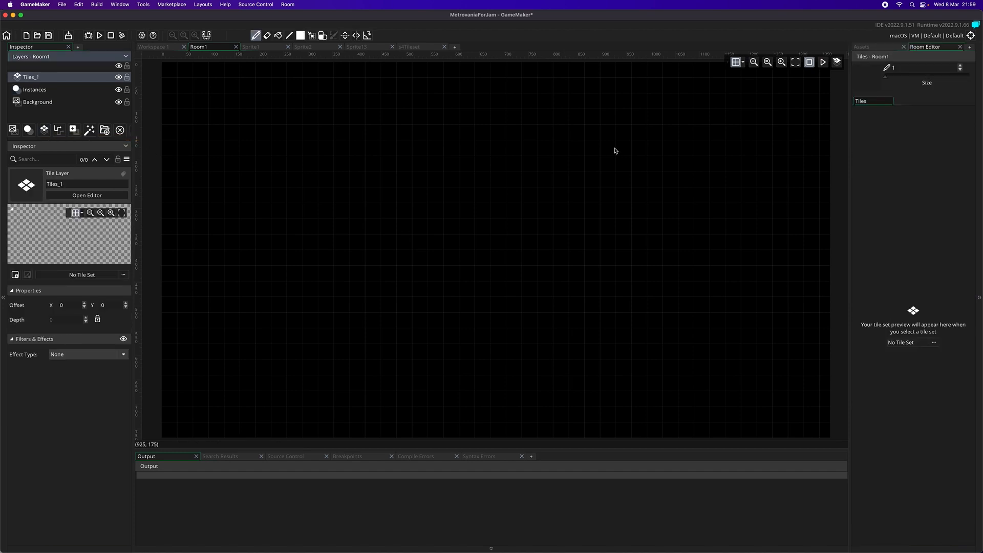
left_click(922, 342)
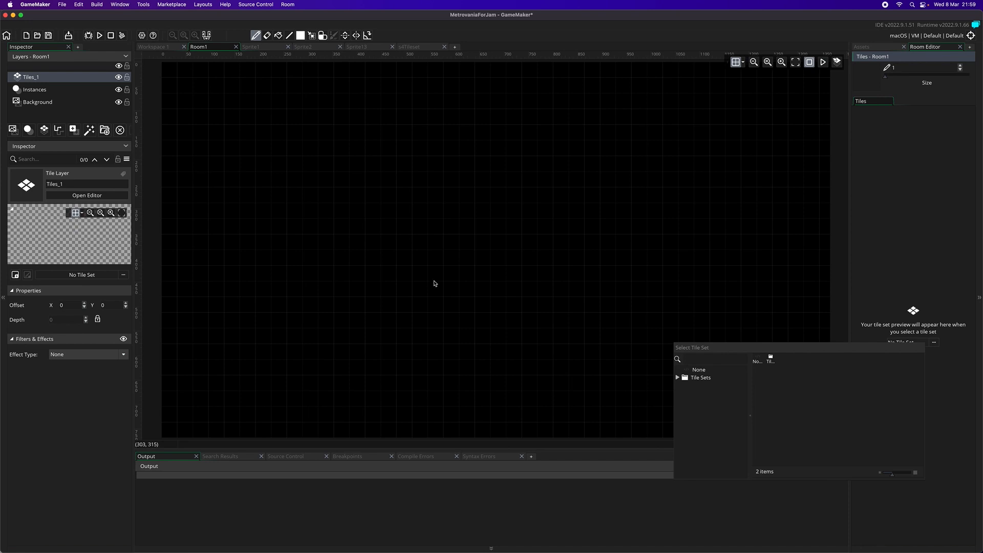
double_click(770, 361)
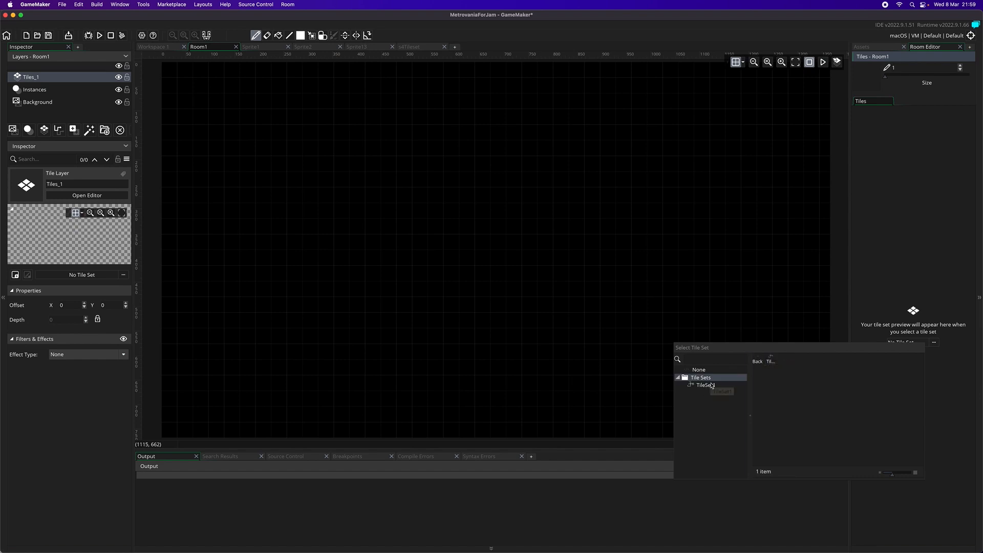
double_click(773, 359)
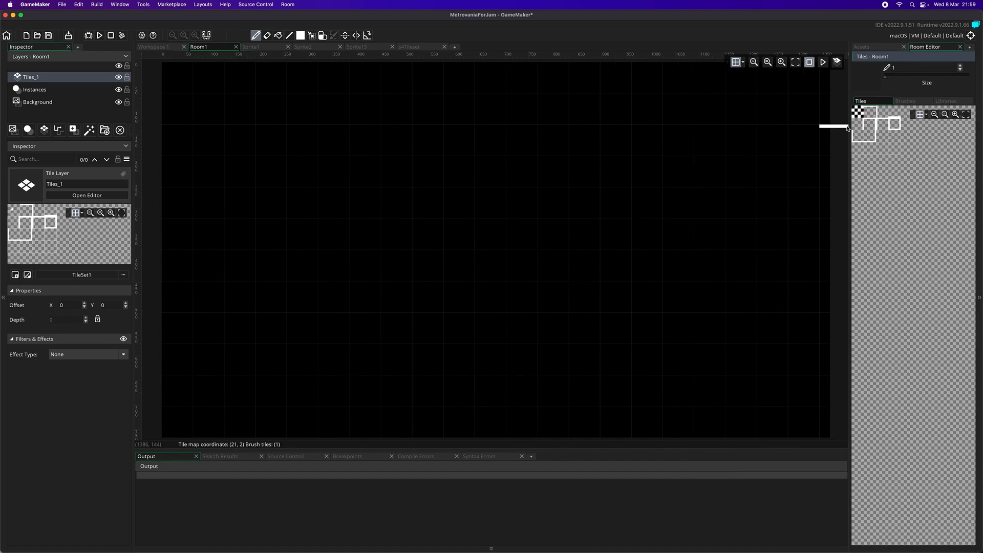
- Paint a left-edge wall tile mid-room and extend a row of four top-edge tiles leftward from it
left_click(881, 116)
left_click(559, 277)
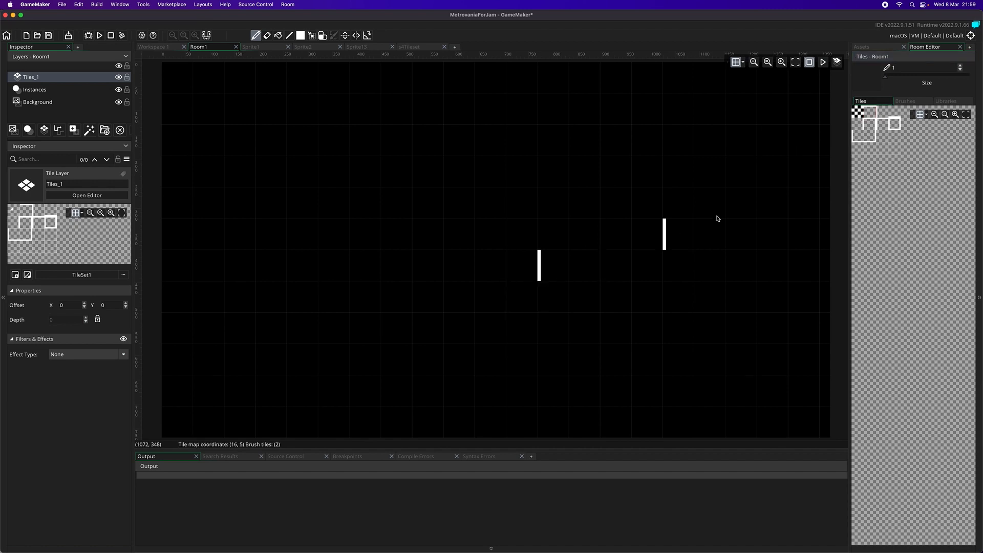
left_click(870, 113)
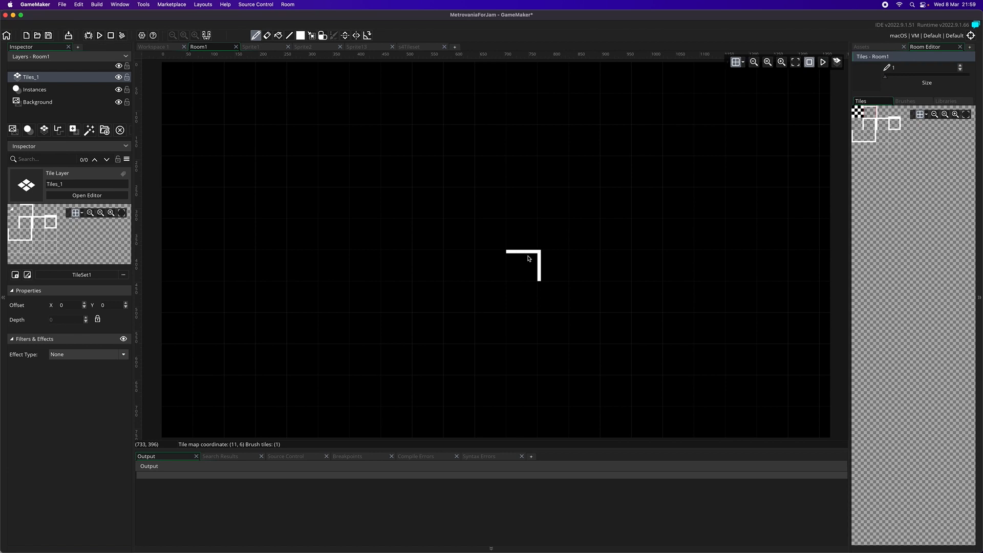
left_click(558, 254)
left_click(528, 259)
left_click_drag(484, 263, 429, 260)
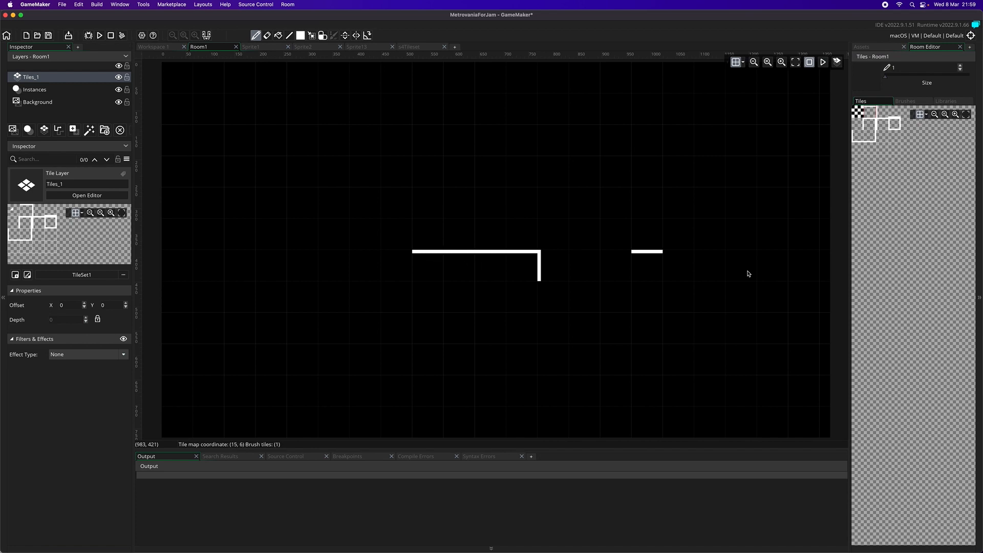
- Beside the wall line, place the top-left, bottom-left and bottom-right corner tiles of a rectangle three tiles wide and two high
left_click(893, 112)
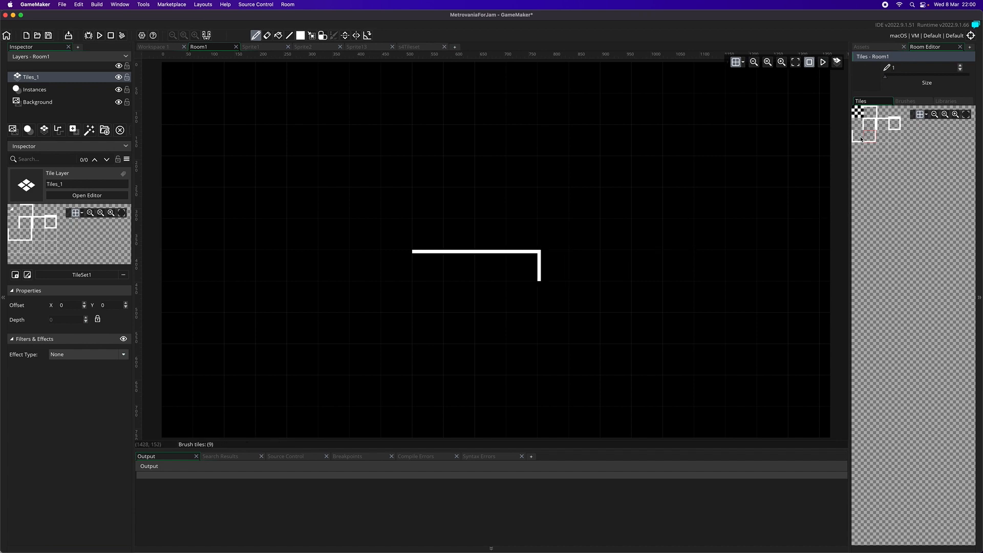
left_click_drag(861, 139, 870, 124)
left_click(579, 262)
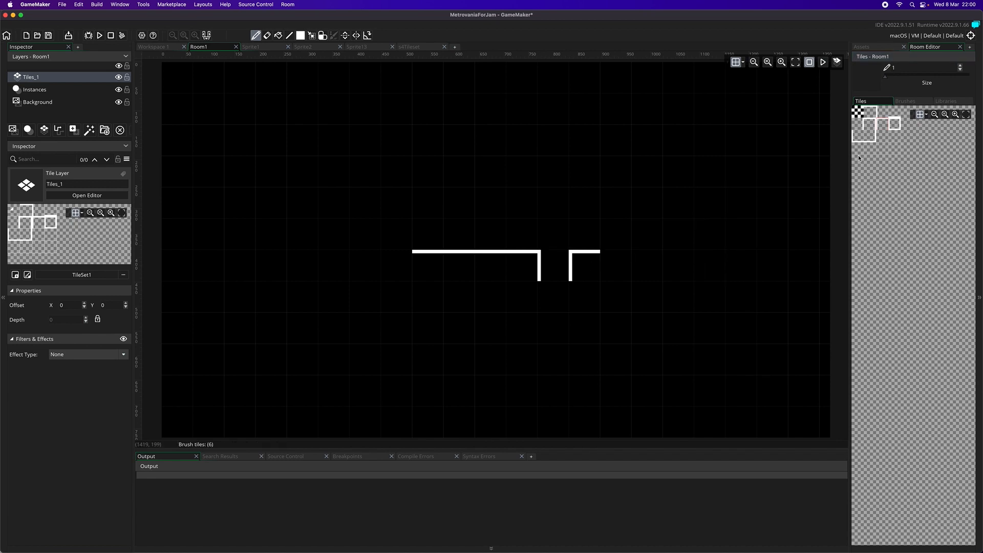
left_click(862, 139)
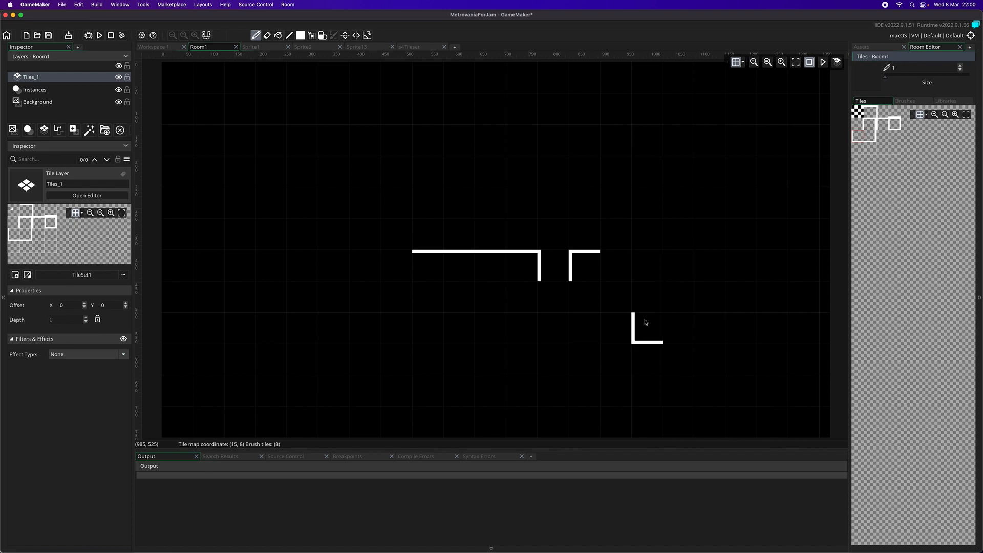
left_click(582, 305)
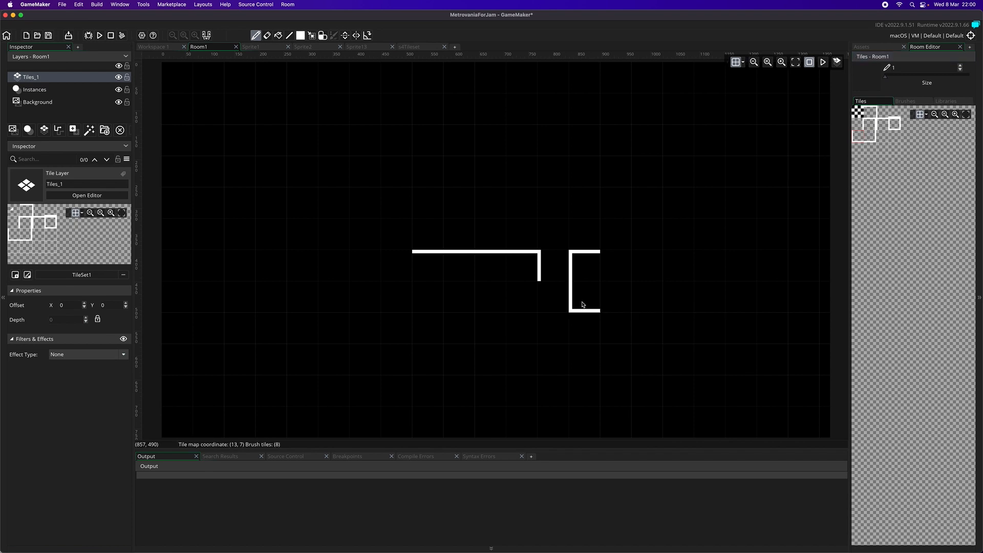
left_click(870, 135)
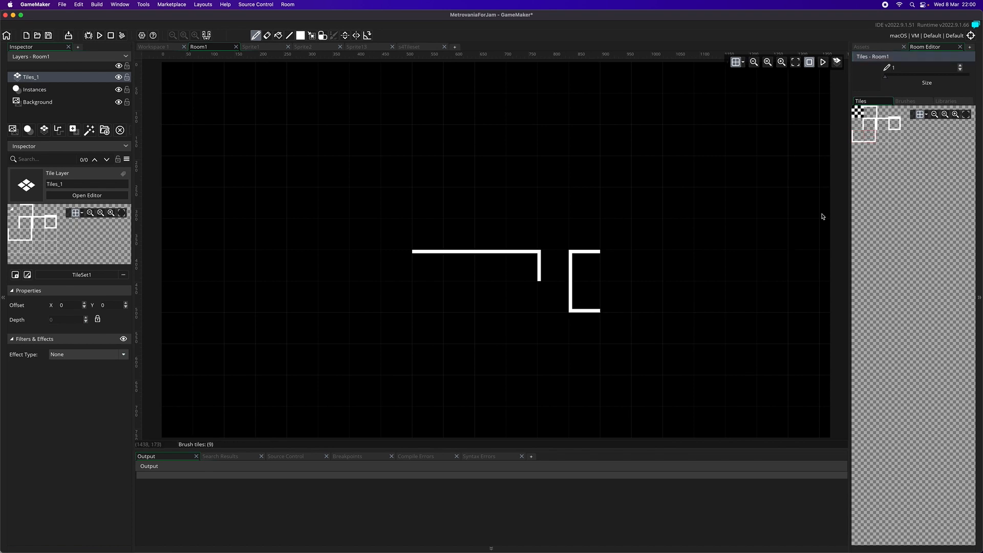
left_click(637, 303)
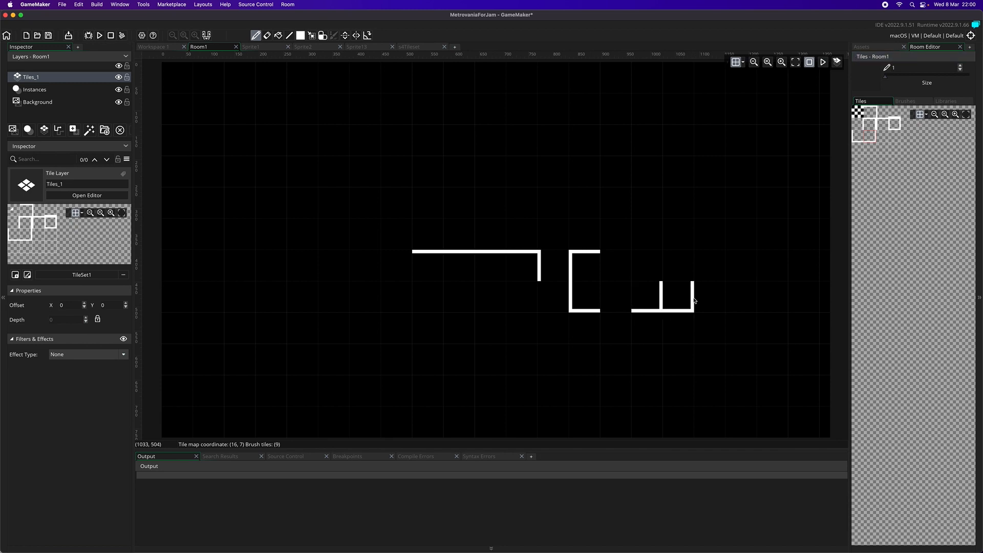
- Complete the rectangle with a top-right corner tile and the missing top and bottom edge tiles
left_click(868, 111)
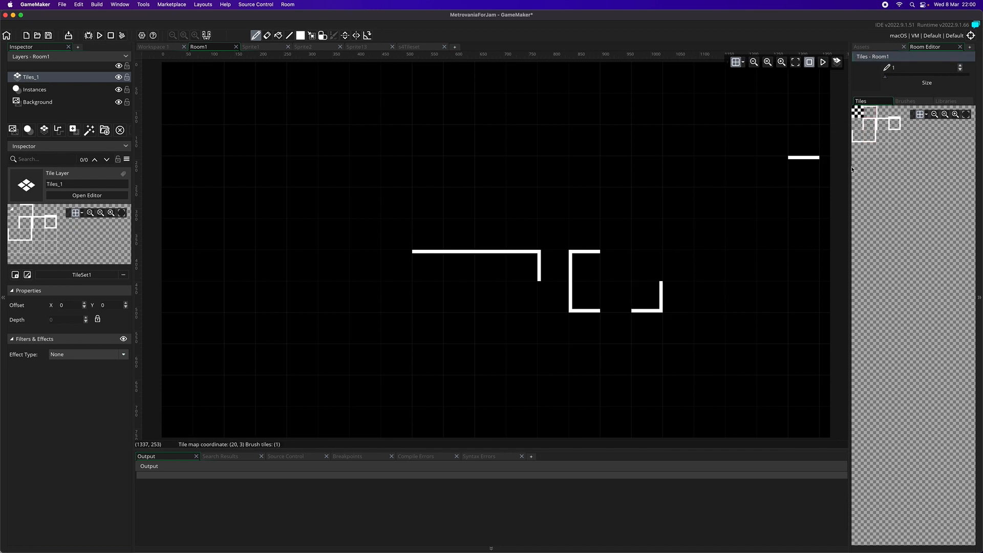
left_click(870, 125)
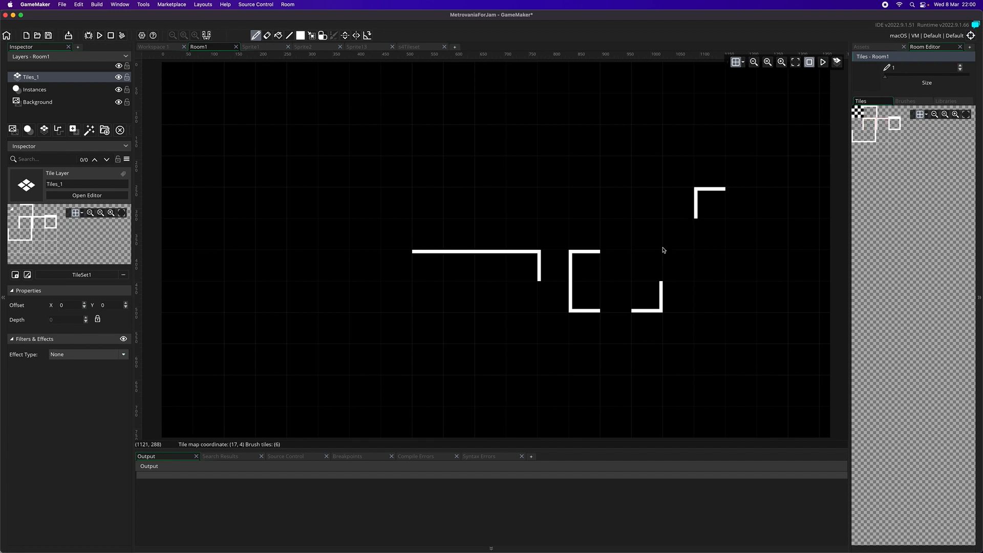
left_click(875, 121)
left_click(646, 263)
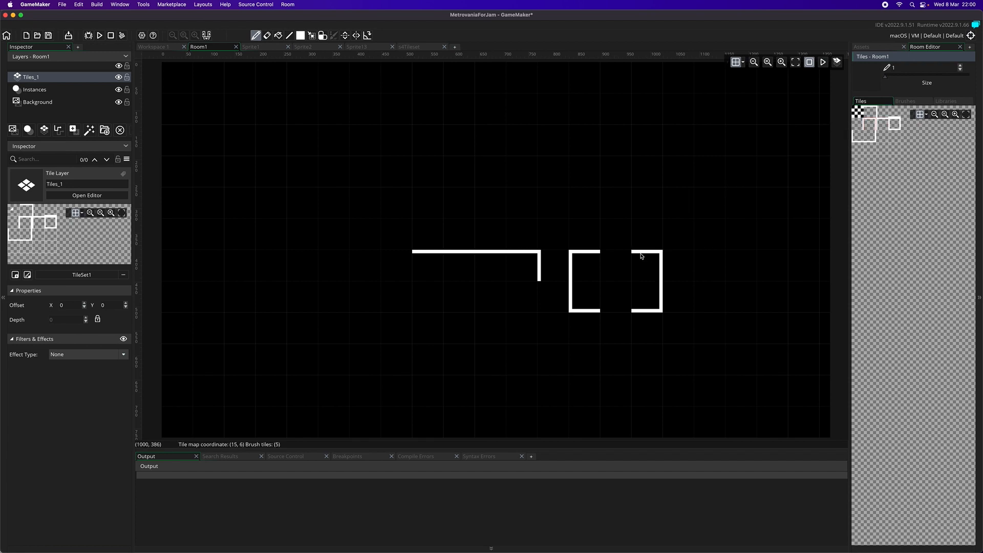
left_click(871, 112)
left_click(603, 270)
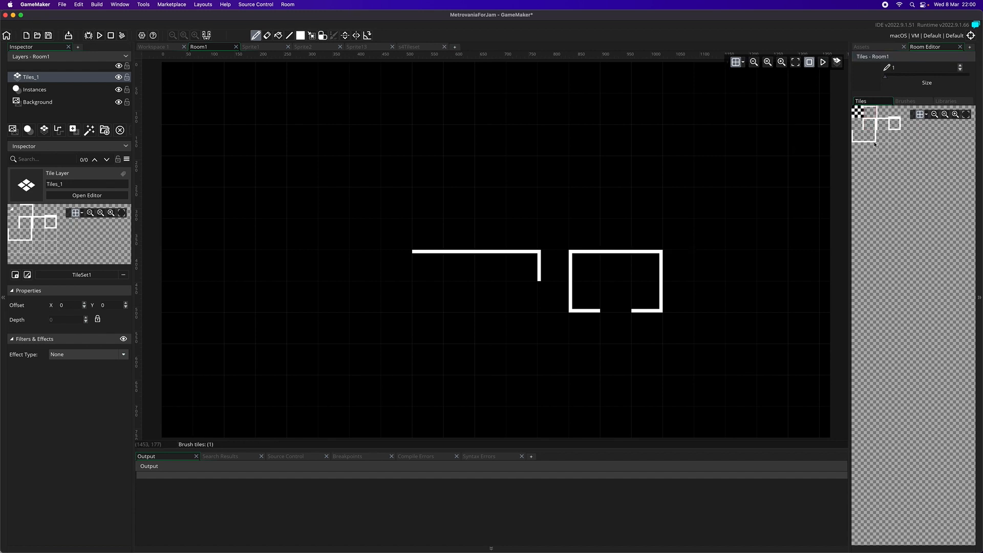
left_click_drag(889, 121, 884, 123)
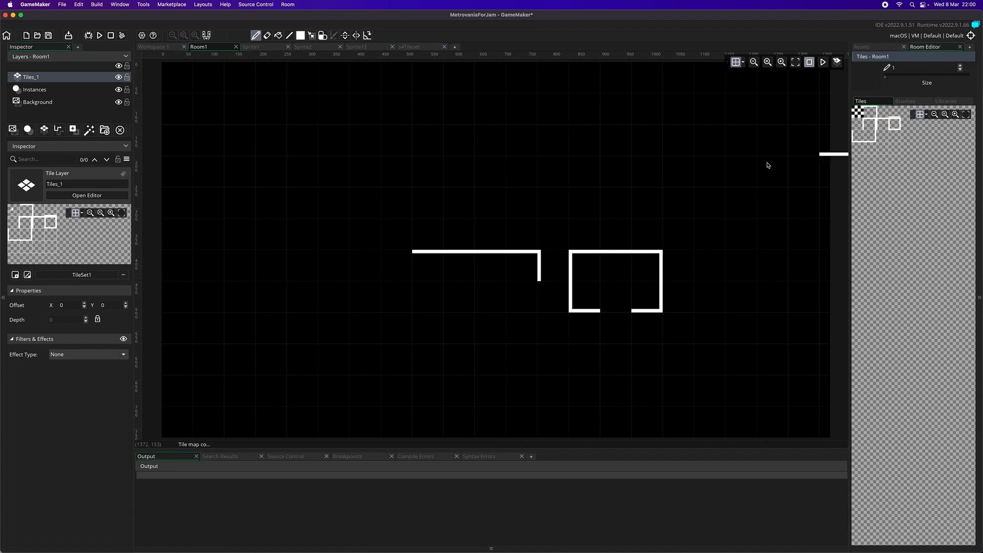
left_click(621, 310)
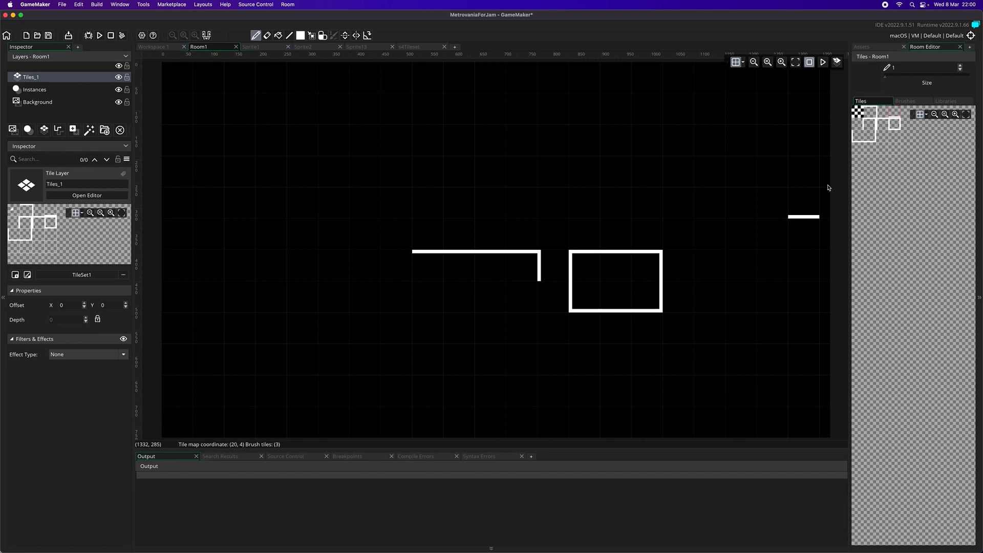
- Replace the rectangle's two upper corners with inward-stepping corner tiles to form an inverted T outline, and return to the project's asset list
left_click(860, 139)
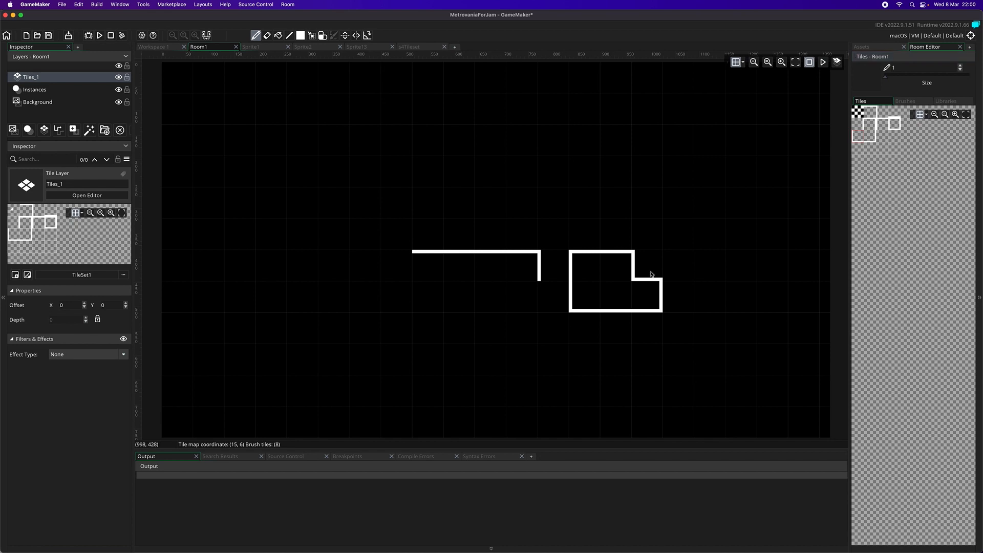
left_click(873, 128)
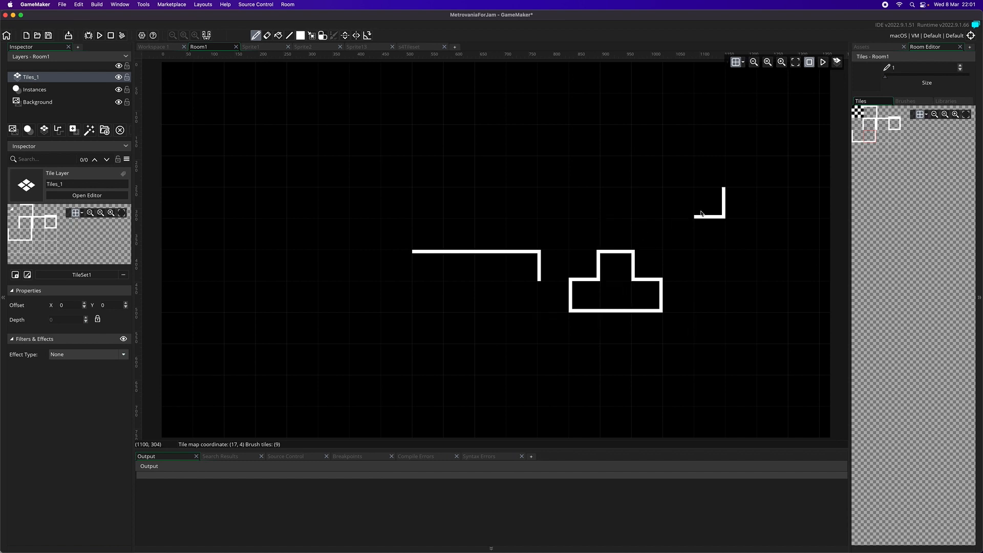
left_click(875, 47)
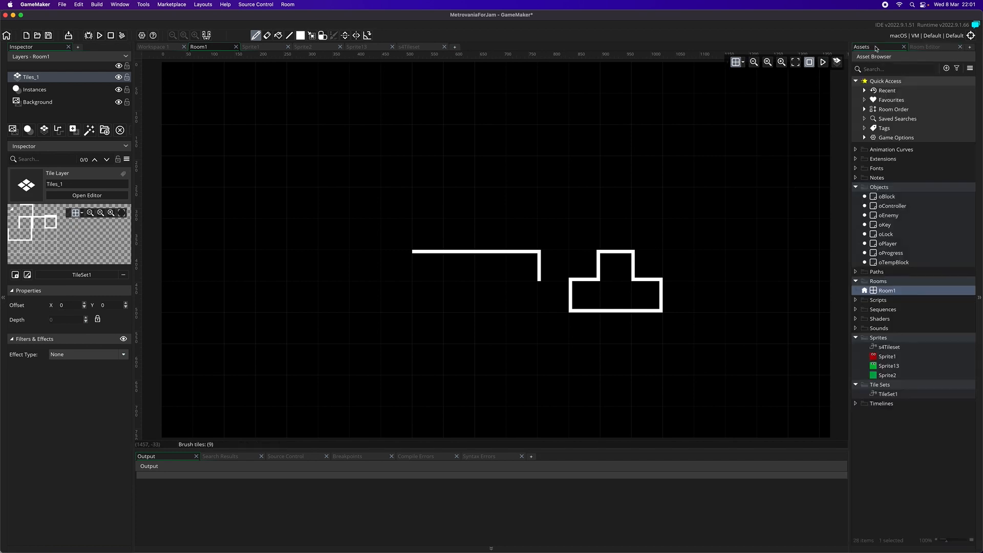
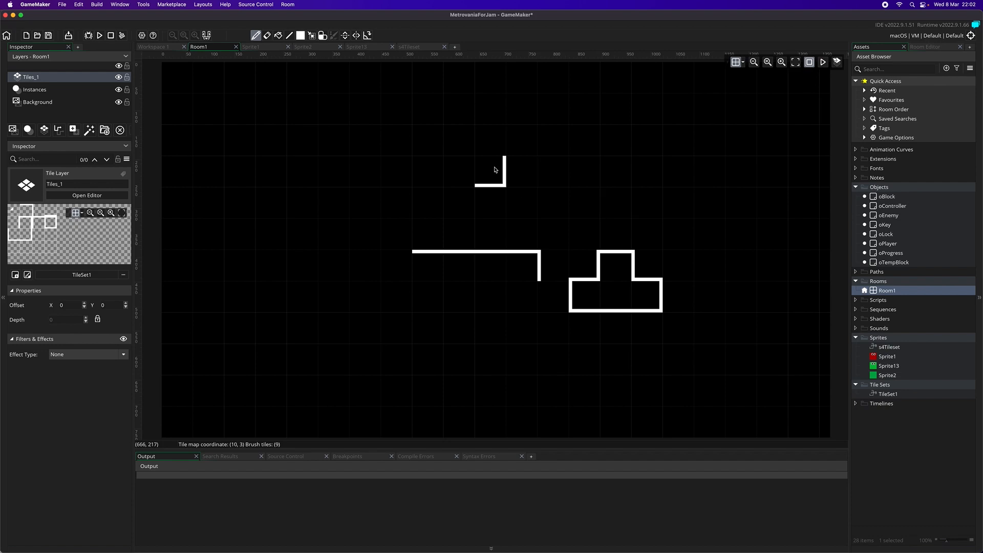
- Place a top-right corner tile in the upper-left part of Room1 and a bottom-right corner tile three rows below it
scroll(503, 184, "up", 2)
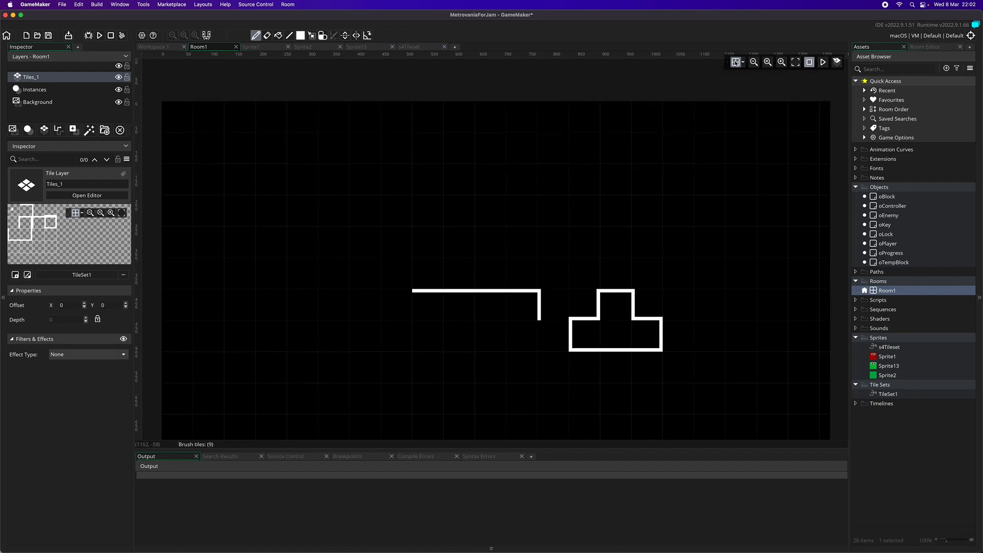
left_click(753, 62)
left_click(754, 62)
left_click(754, 62)
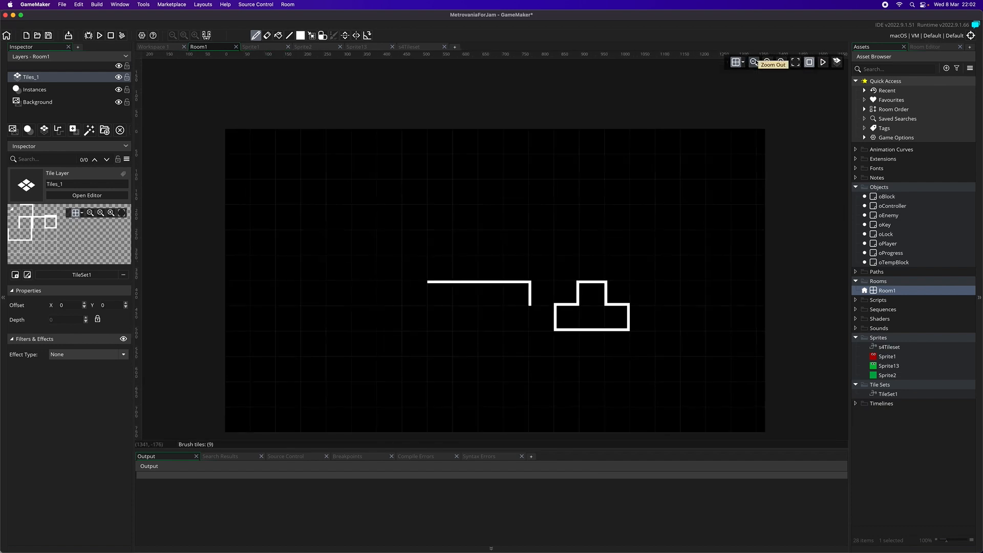
left_click(754, 62)
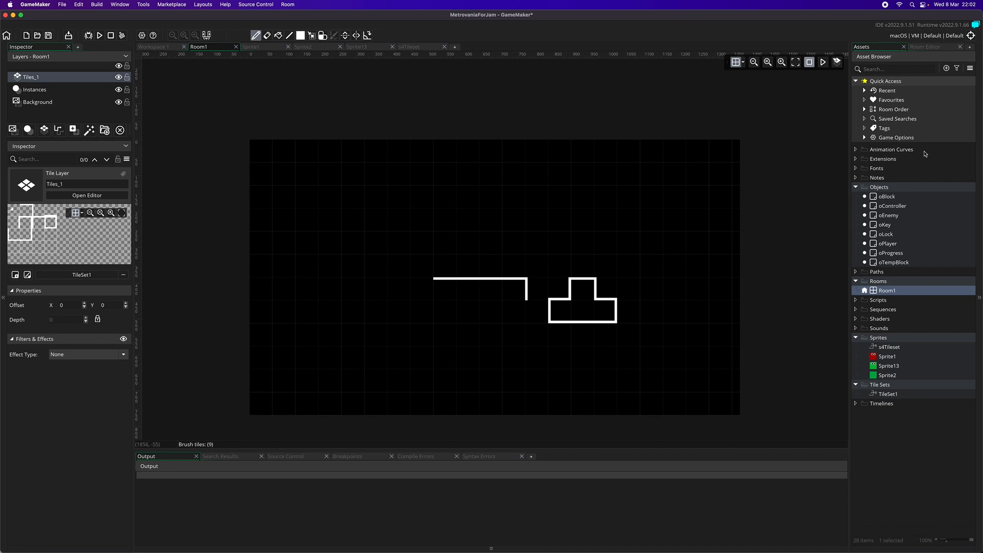
left_click(873, 291)
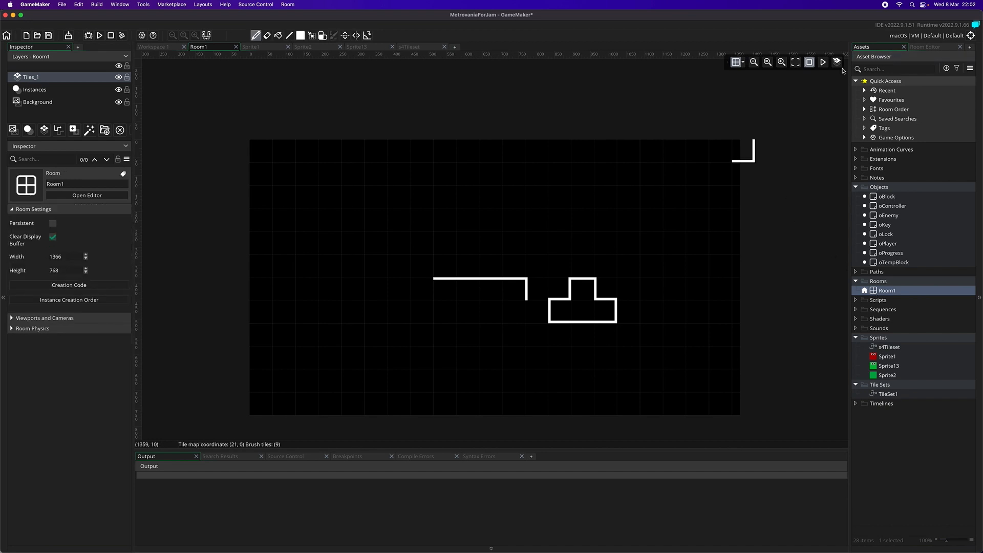
left_click(924, 46)
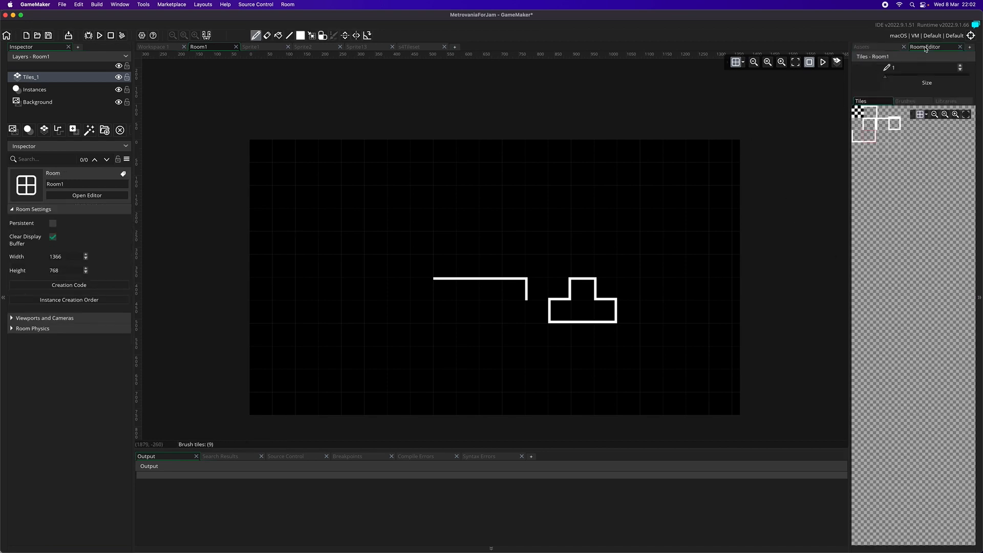
left_click(872, 127)
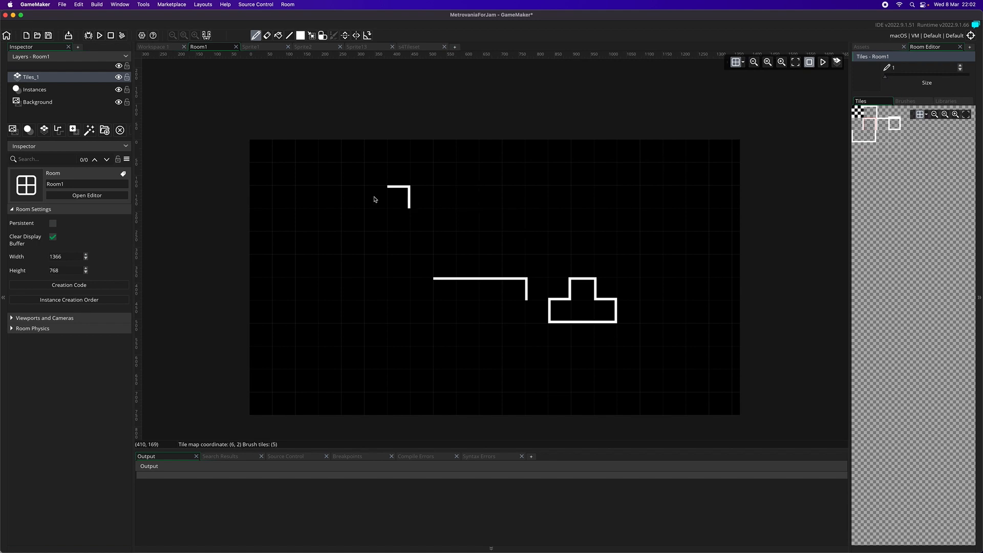
left_click(420, 176)
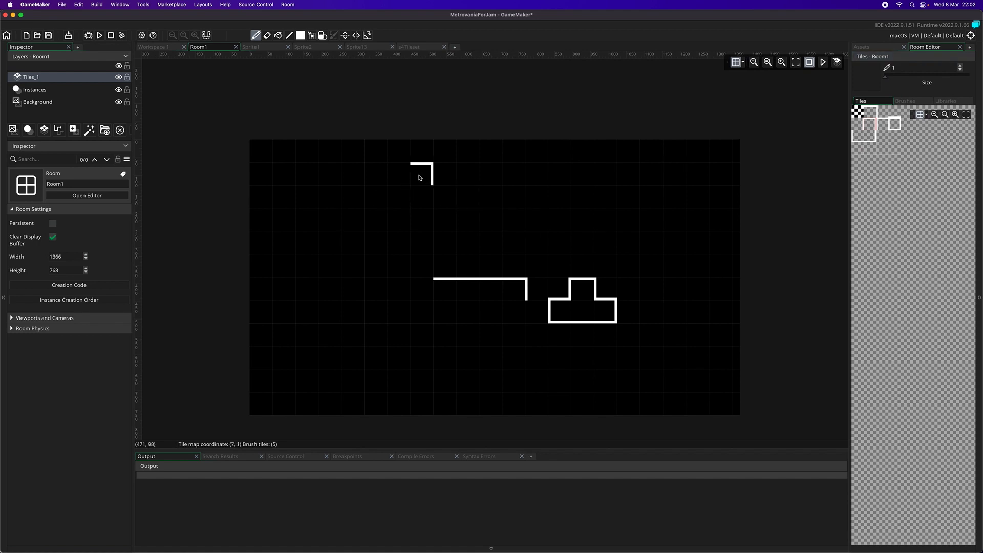
left_click(869, 136)
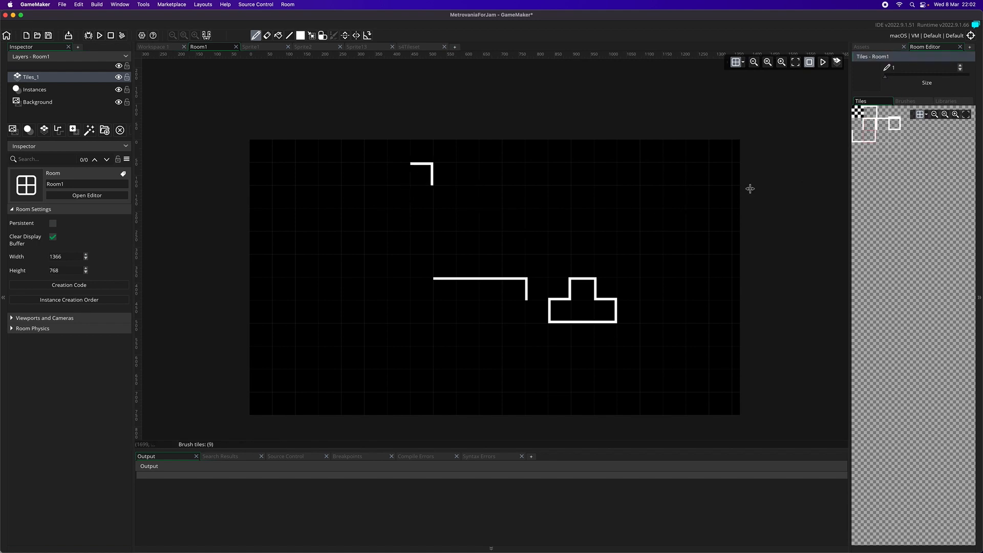
left_click(429, 243)
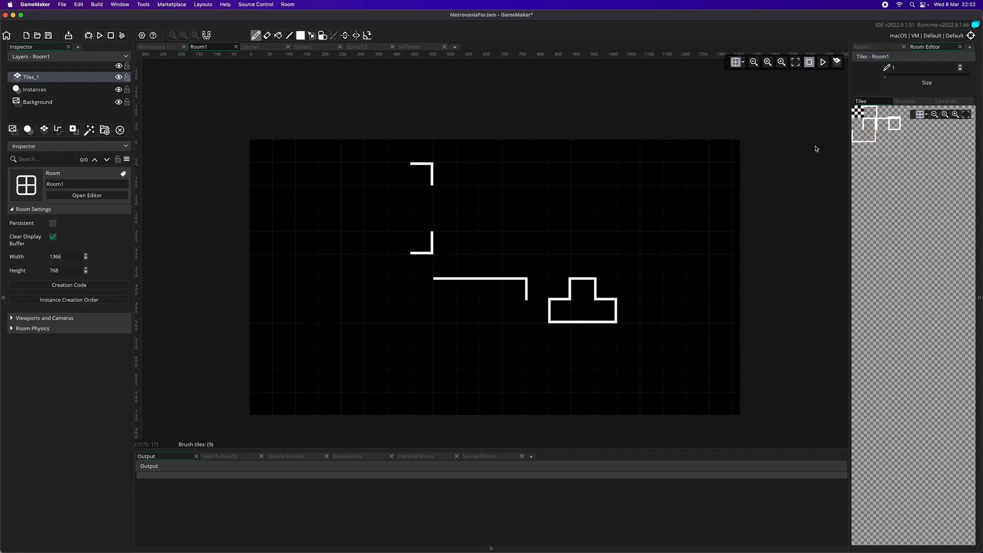
- Extend a bottom edge five tiles leftward from the lower corner and end it with a bottom-left corner tile
left_click(894, 112)
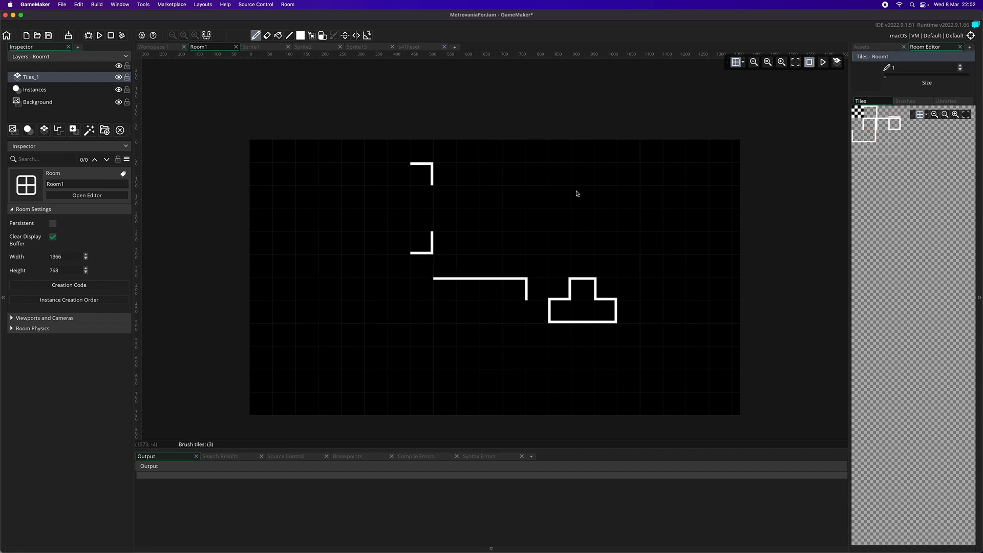
left_click(397, 251)
left_click_drag(384, 249, 308, 253)
left_click_drag(860, 139, 866, 121)
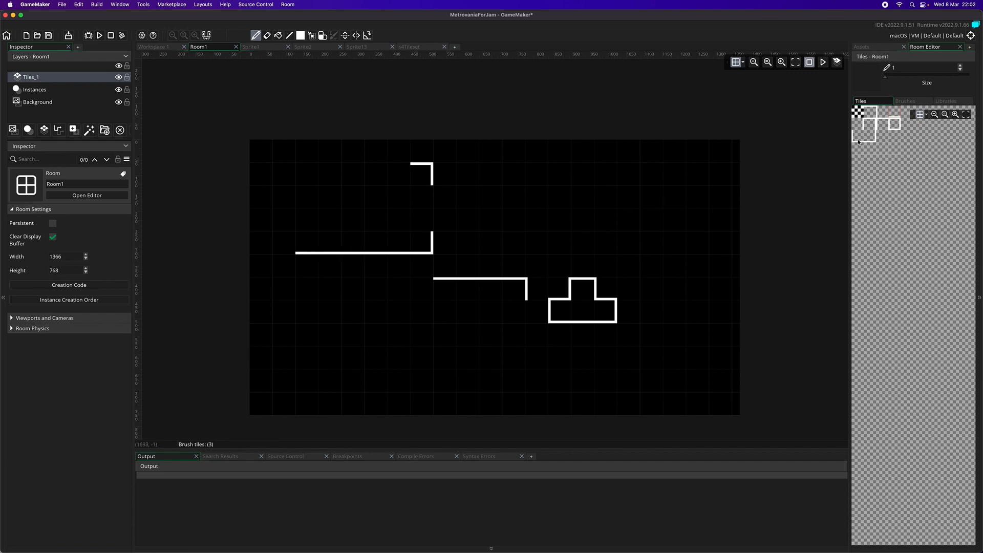
left_click(265, 252)
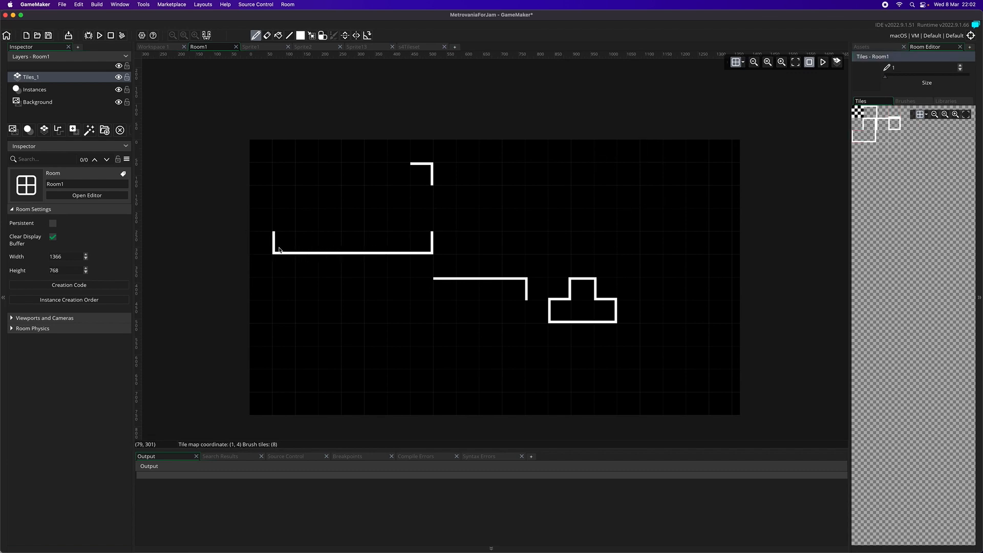
left_click(280, 250)
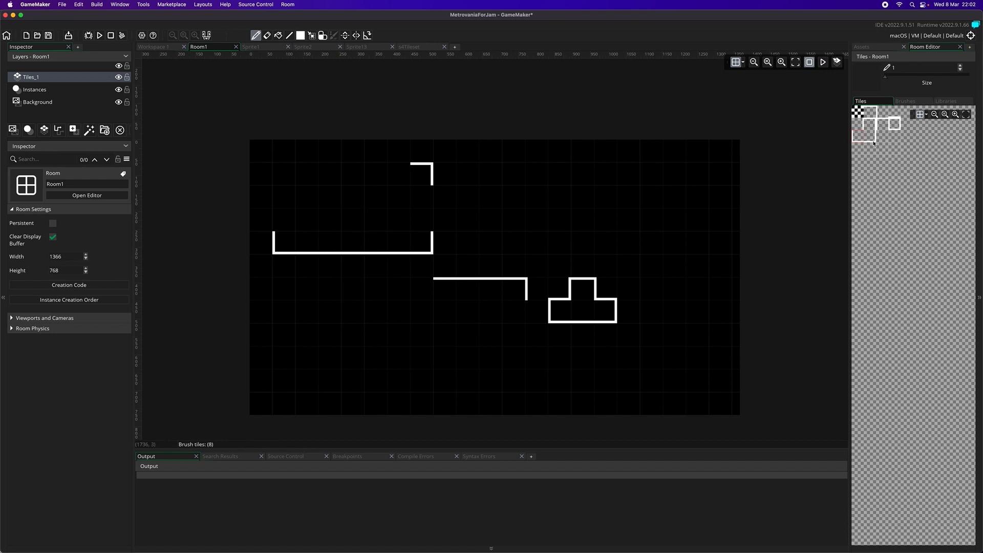
- Place the rectangle's top-left corner tile and join both upper corners with five top-edge tiles
left_click(878, 126)
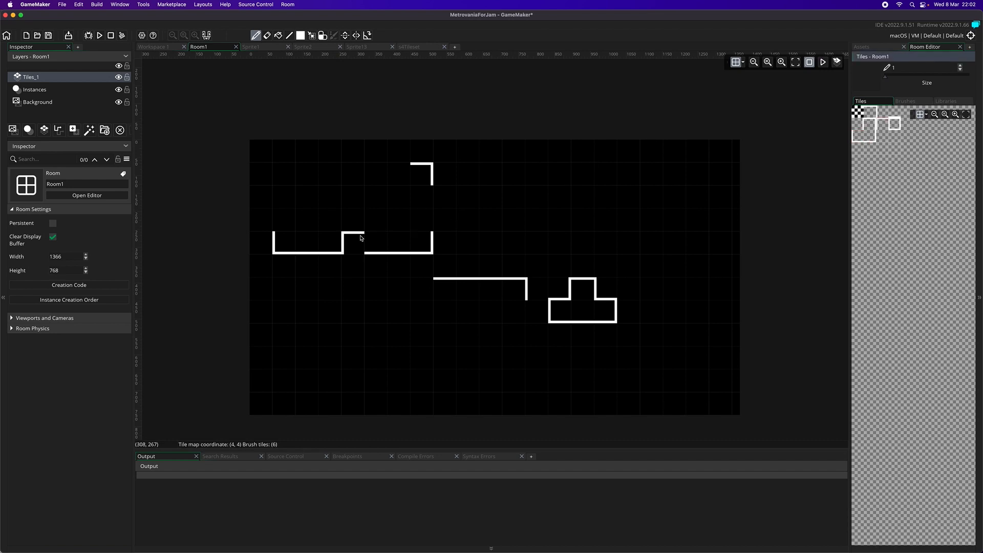
left_click(286, 180)
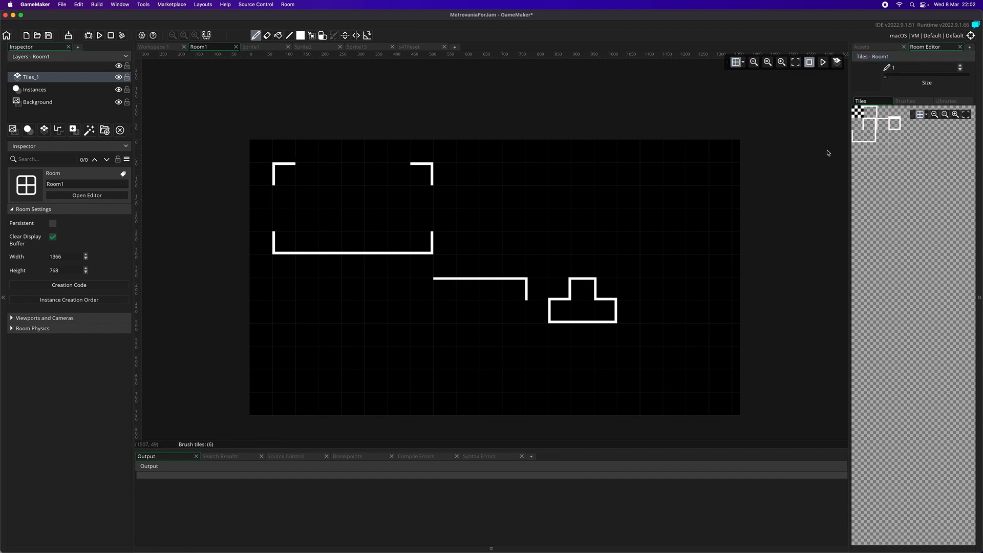
left_click(897, 115)
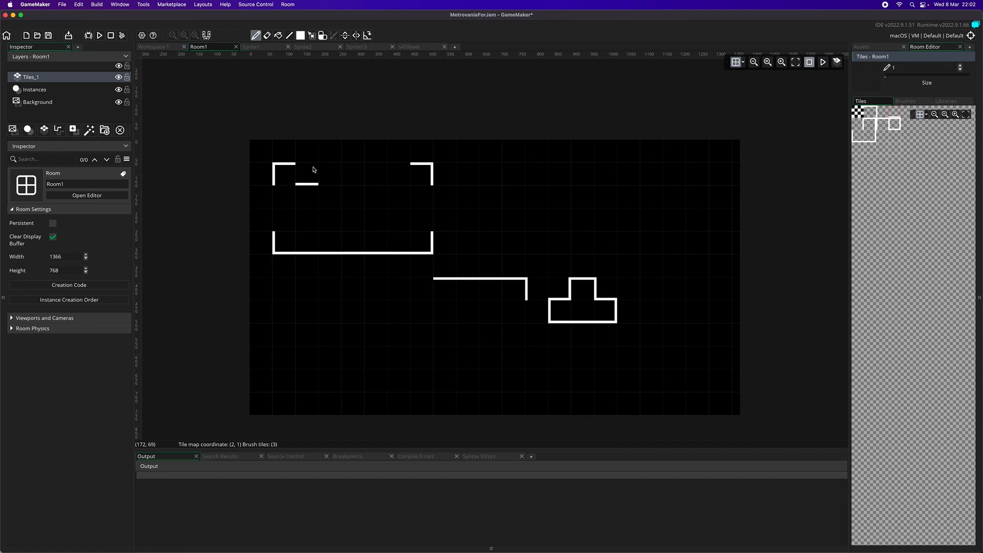
left_click(864, 110)
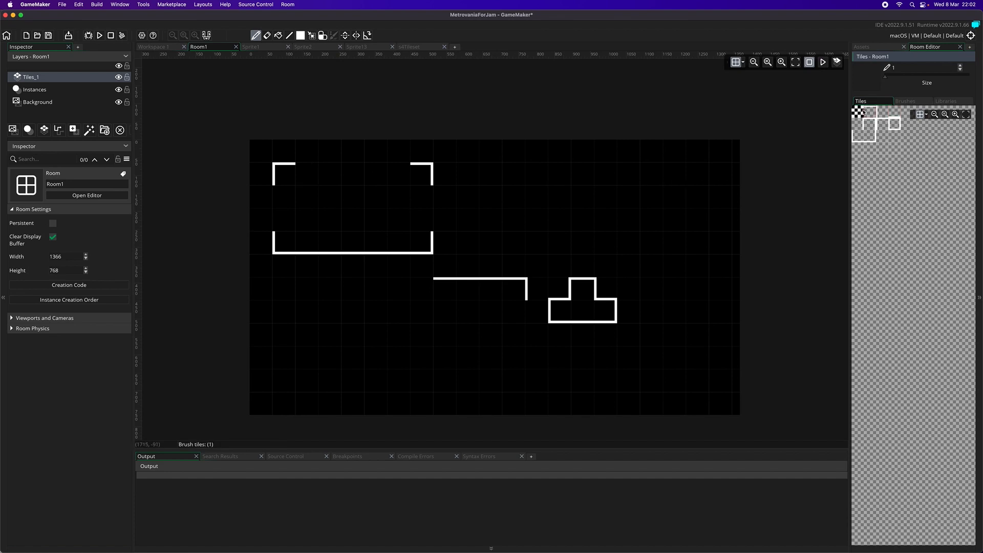
left_click(313, 171)
left_click_drag(312, 173, 390, 170)
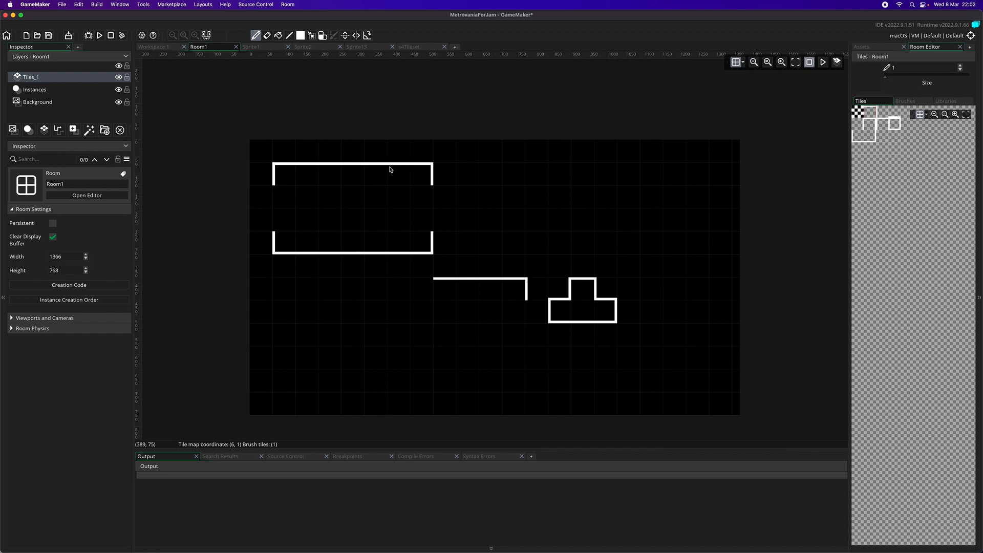
- Place two top-edge tiles just outside the new rectangle's right side, at tile rows 2 and 4, as a corridor start
left_click(443, 189)
left_click(445, 231)
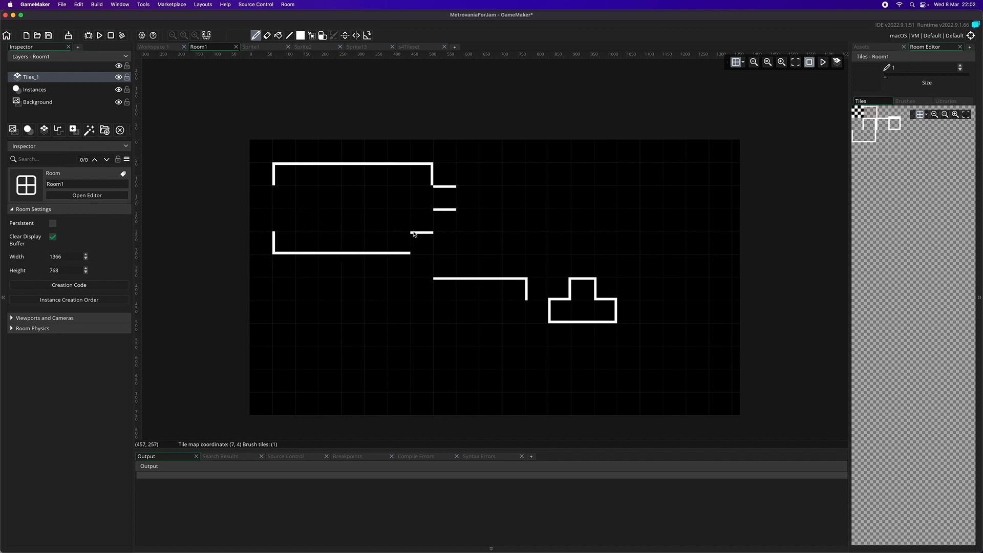
key("super+z")
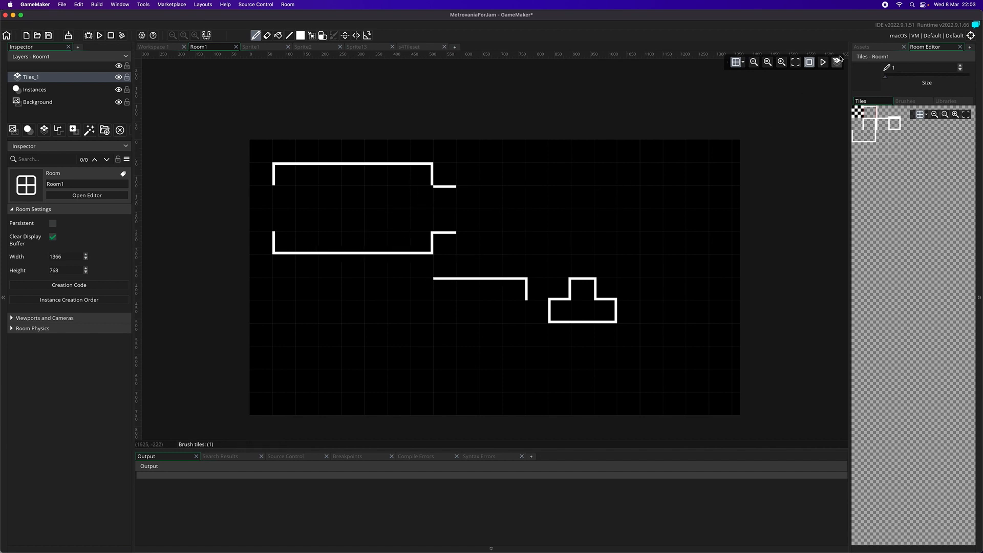
- Add an oProgress instance to the Instances layer at the room's upper-left corner, and stop the game run
left_click(876, 47)
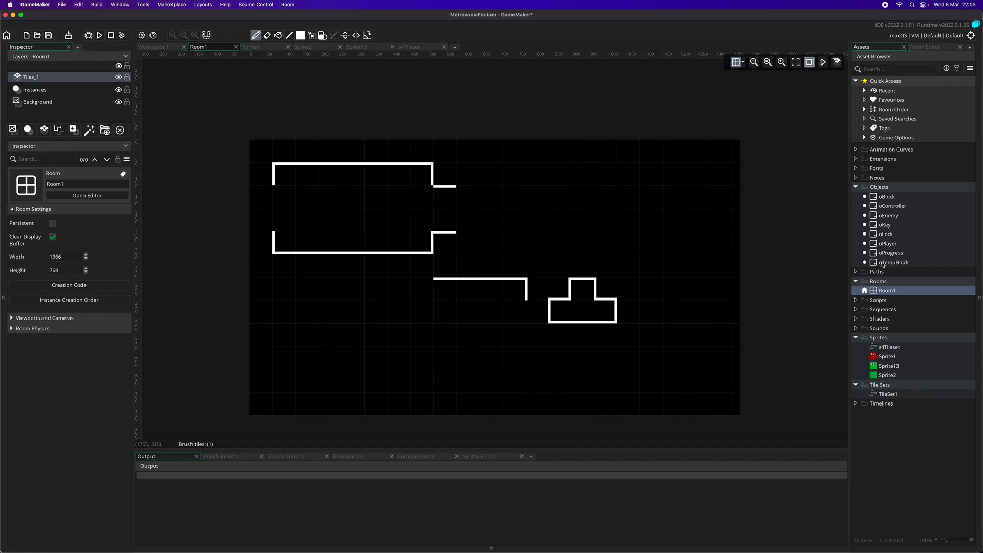
mouse_move(891, 254)
left_mouse_down()
mouse_move(597, 270)
mouse_move(312, 193)
mouse_move(727, 211)
mouse_move(898, 246)
mouse_move(894, 254)
left_mouse_up()
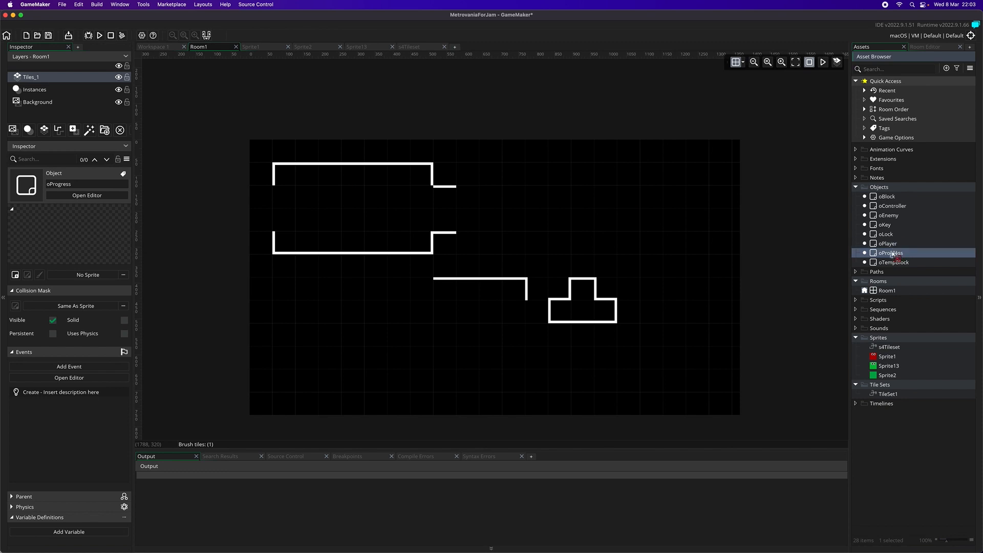
left_click(48, 90)
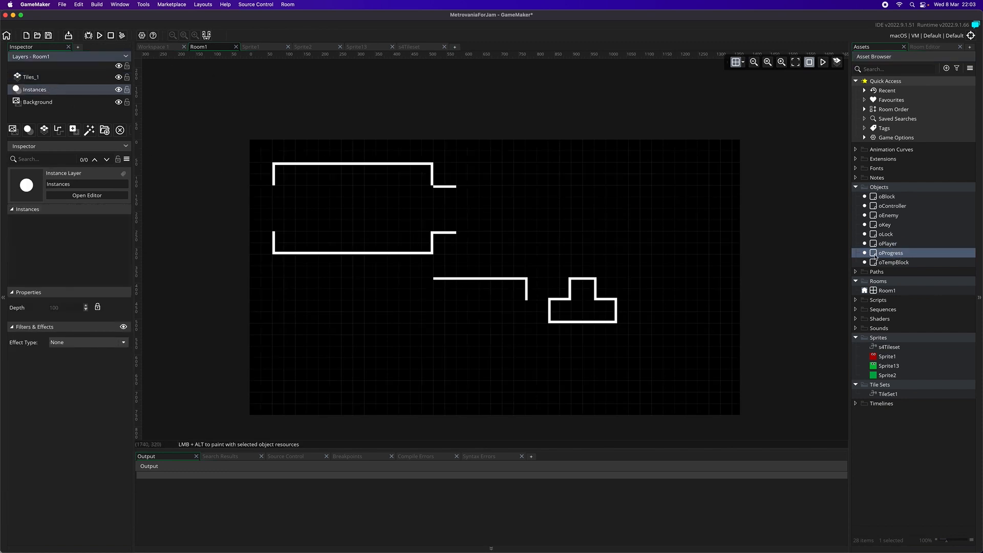
left_click_drag(885, 258, 259, 149)
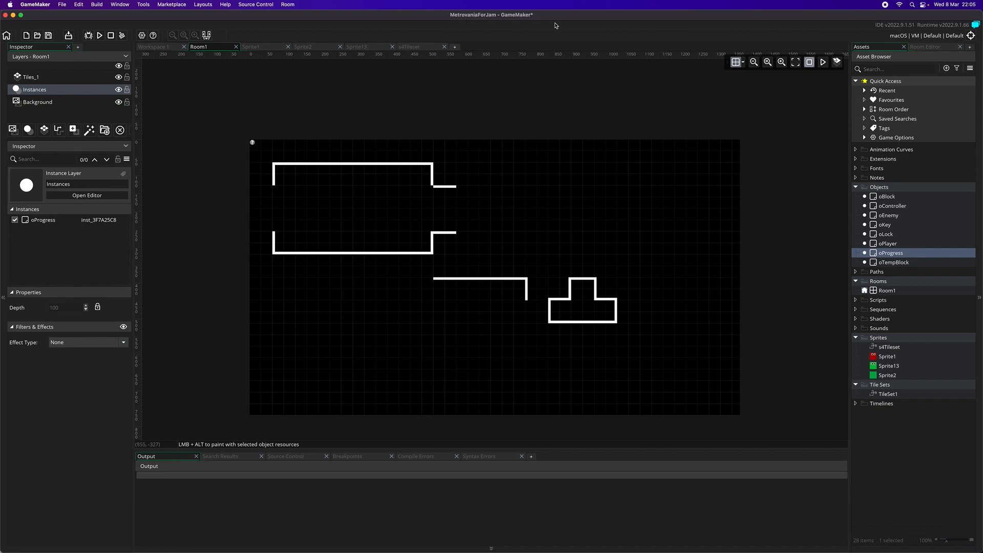
left_click(111, 36)
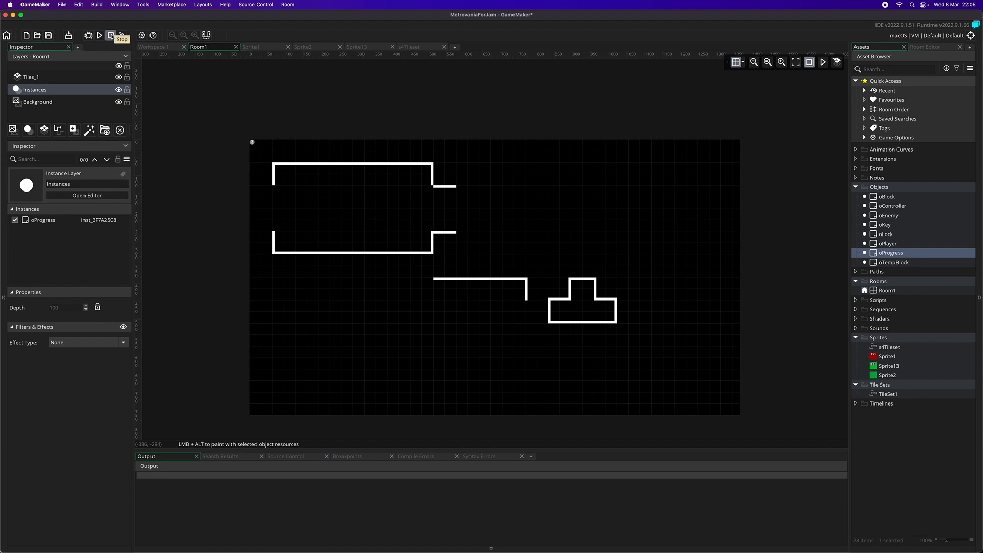